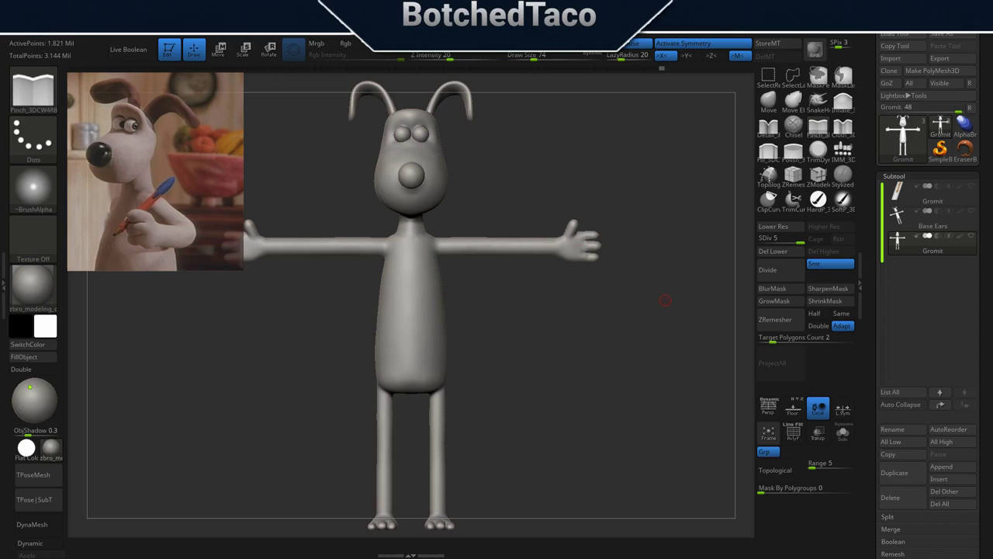
Import the Gromit npower photo from Documents > References into the Texture palette.
click(582, 31)
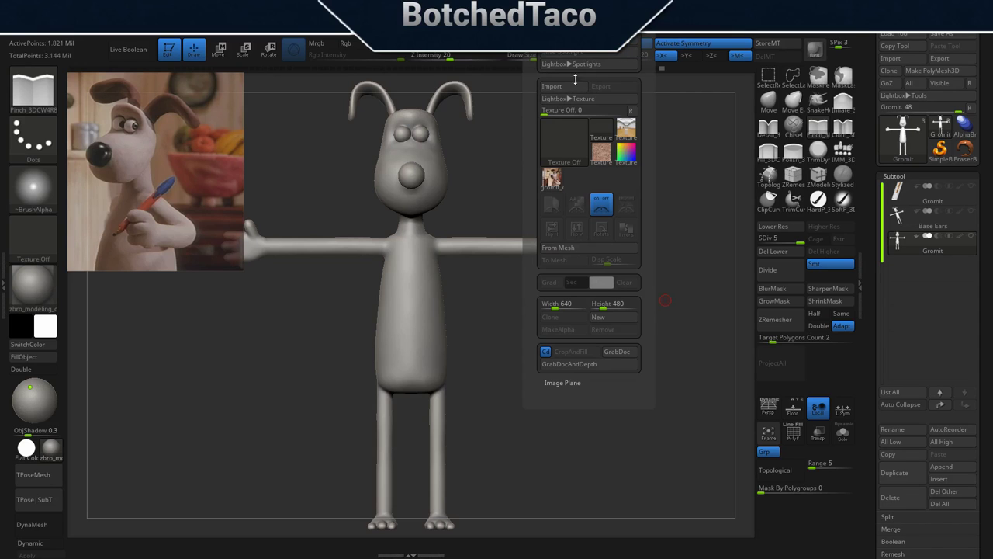
click(578, 167)
click(554, 86)
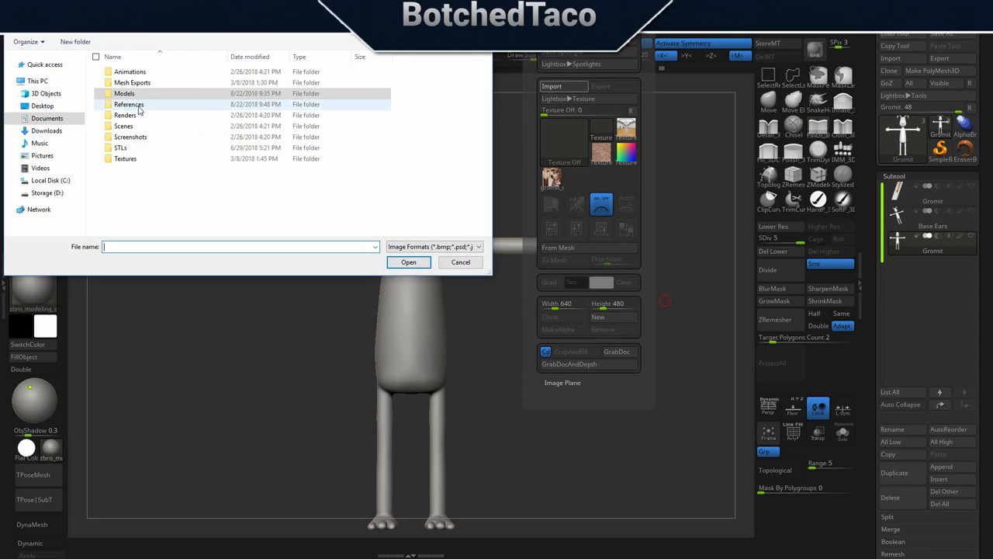
double_click(138, 102)
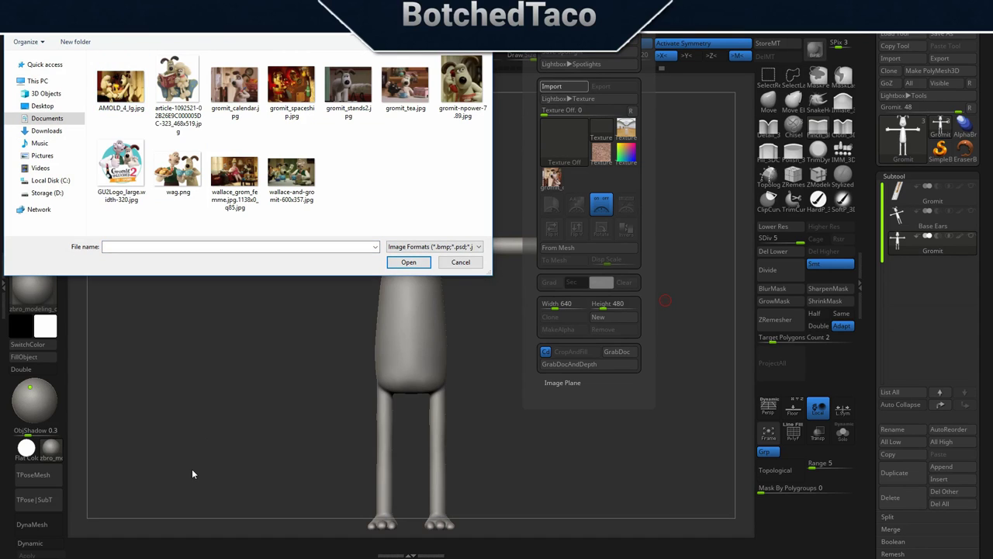
double_click(464, 82)
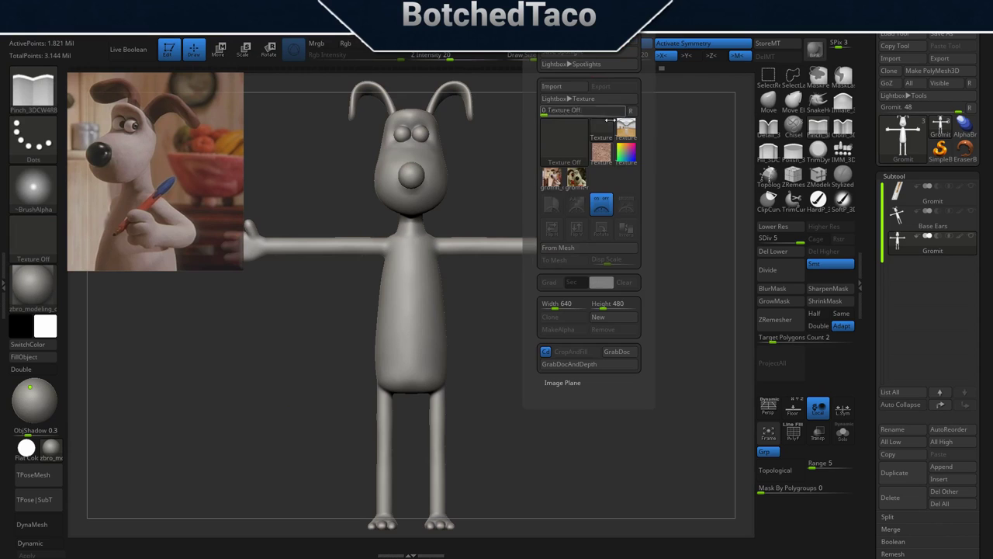
Add the imported Gromit phone photo to Spotlight over the canvas.
click(564, 138)
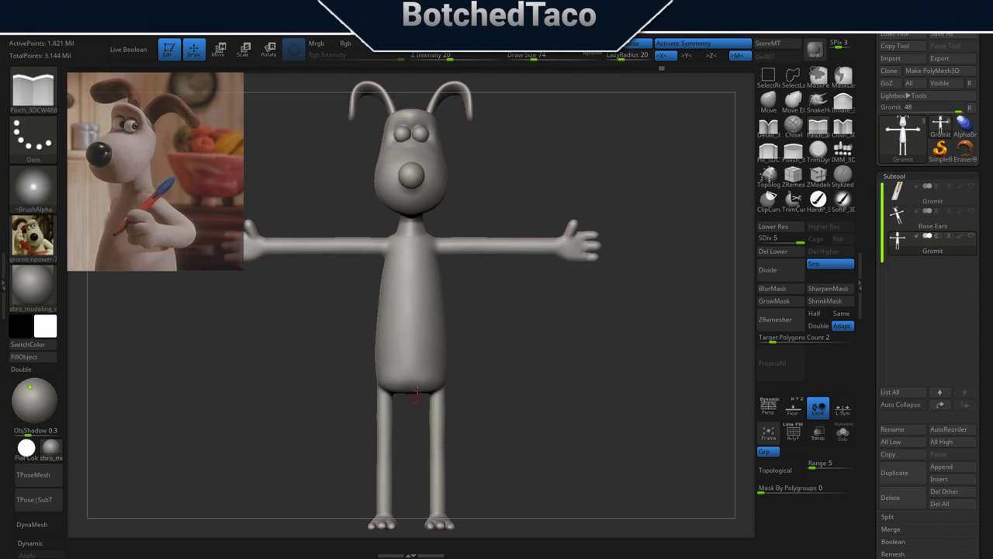
click(492, 78)
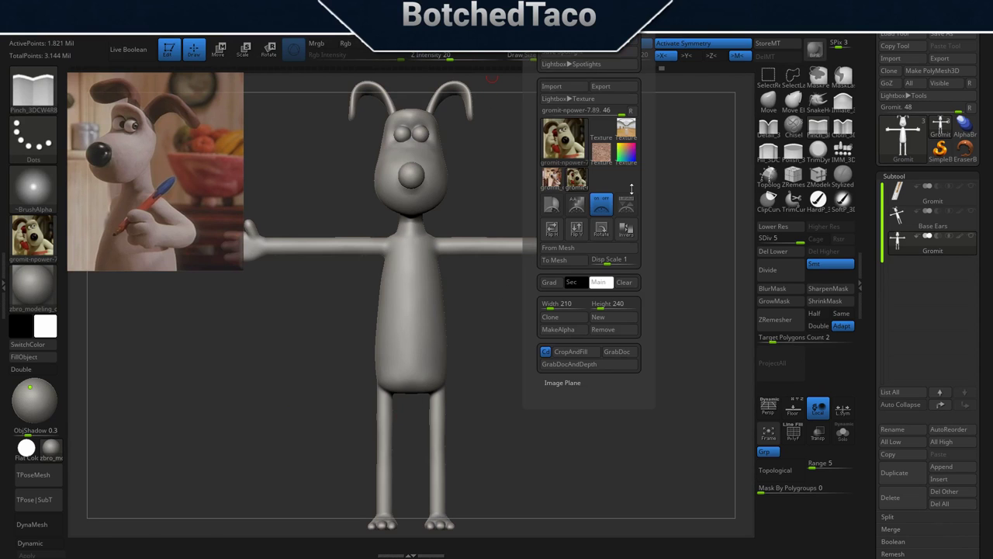
click(626, 203)
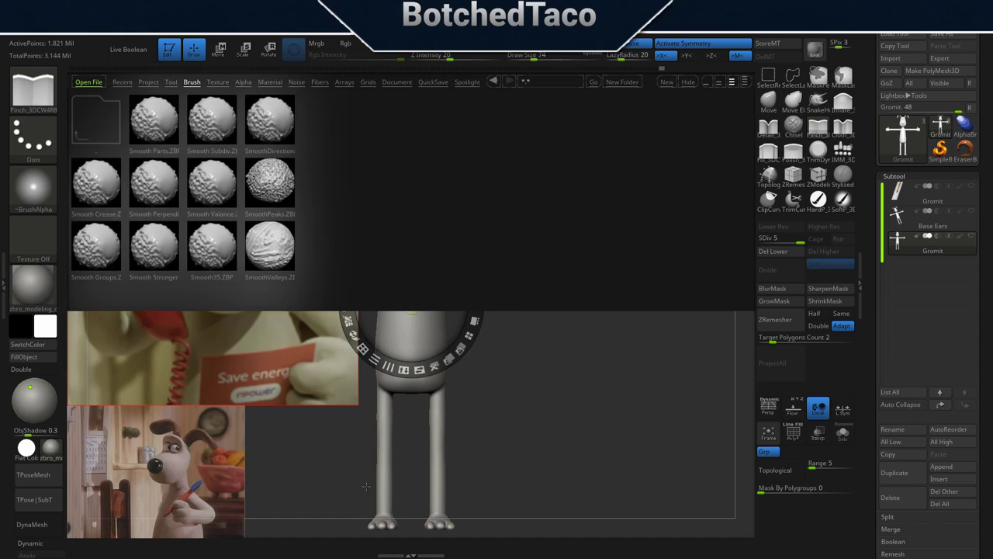
key(comma)
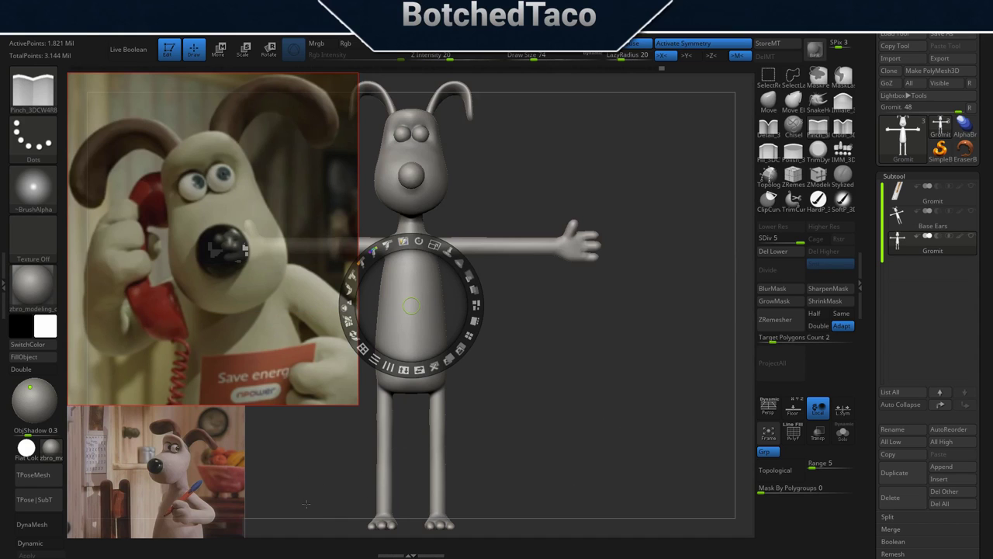
Shrink the Spotlight reference photo and sample Gromit's cream body colour from it.
drag(434, 246, 388, 202)
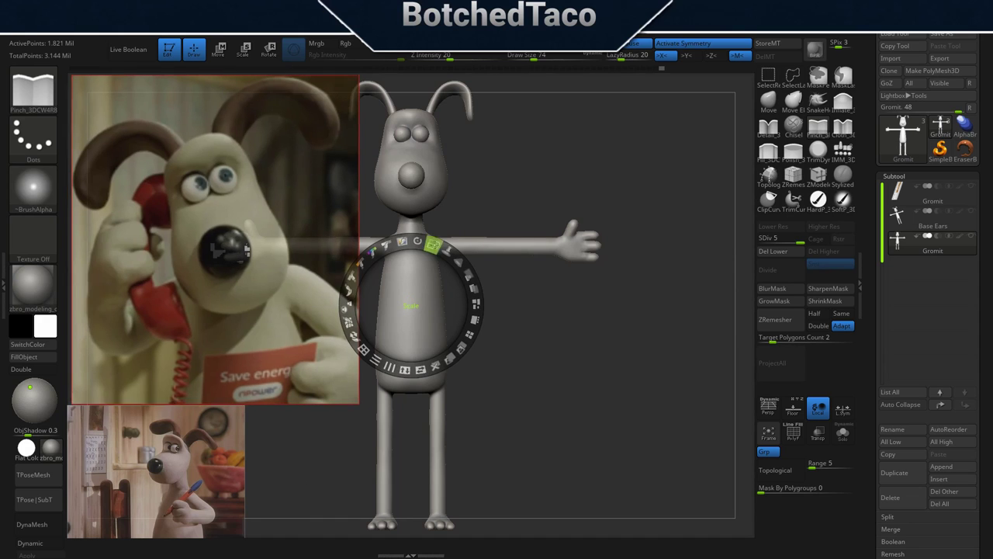
drag(411, 306, 228, 163)
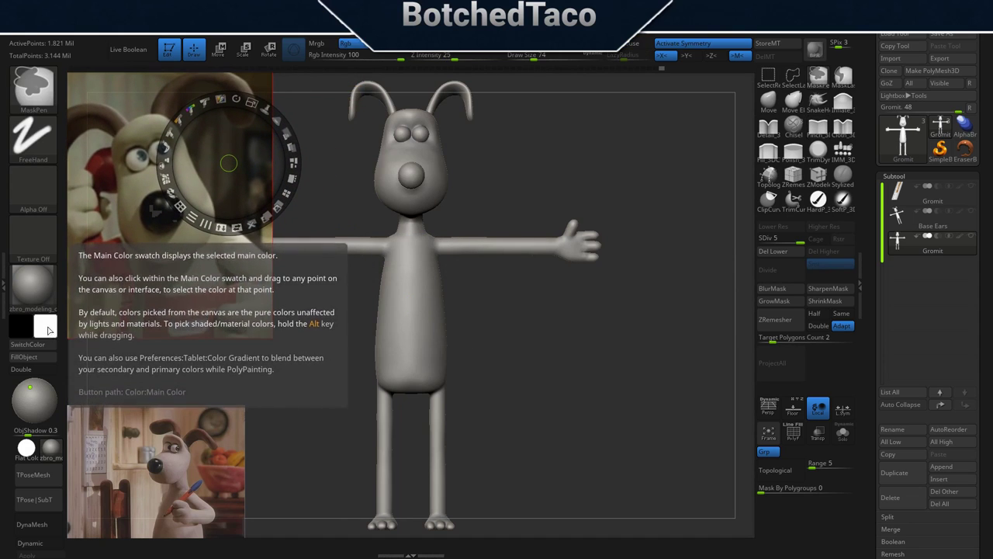
mouse_move(52, 333)
ctrl+mouse_down()
mouse_move(153, 284)
mouse_move(185, 250)
mouse_move(205, 271)
ctrl+mouse_up()
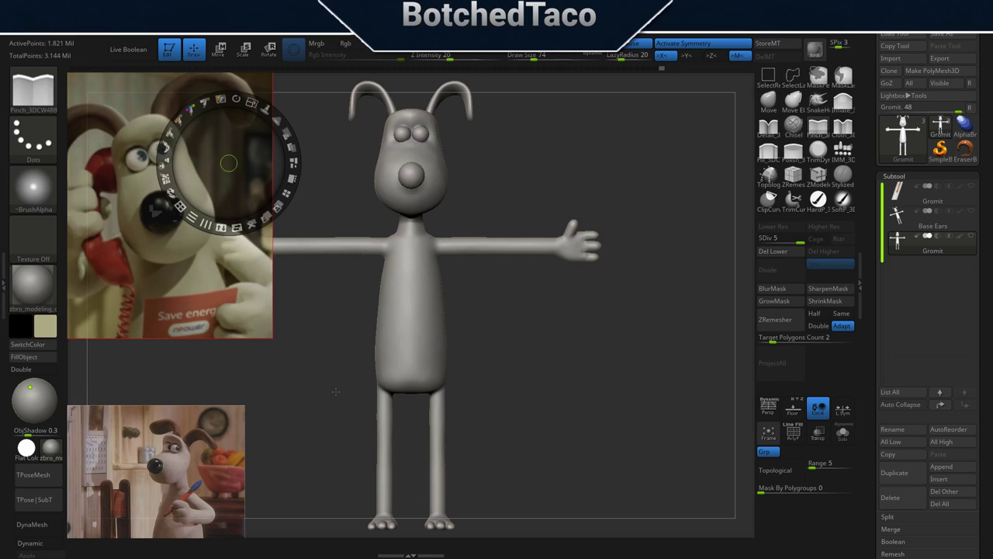
key(Escape)
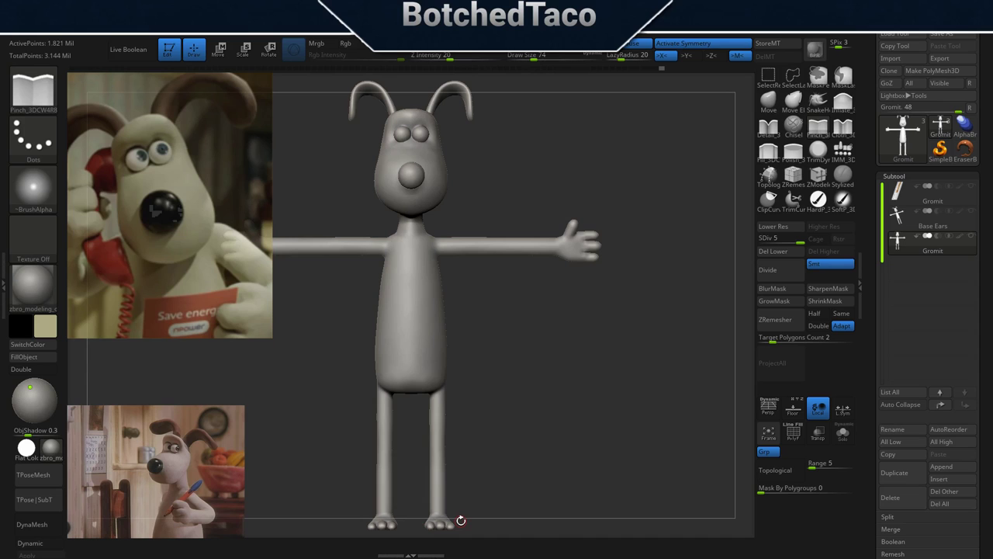
Apply zbro_Paint, leave Mrgb off, and pick the HardPolish brush for colour-only painting.
click(48, 450)
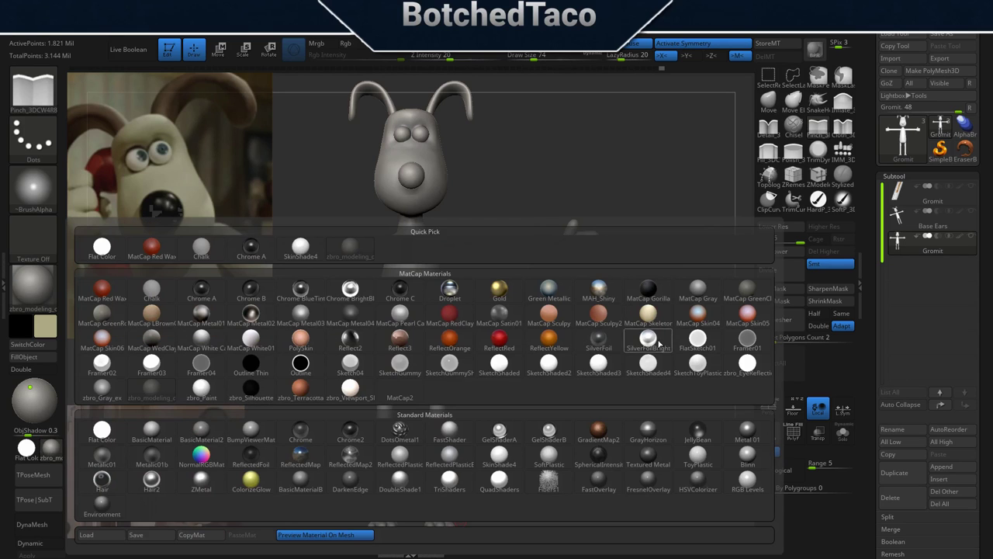
click(202, 393)
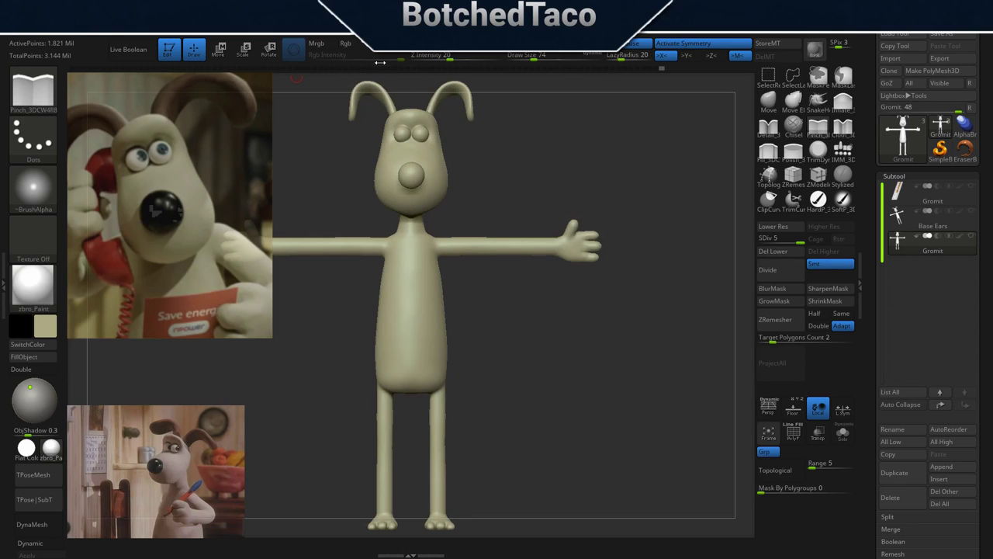
click(318, 44)
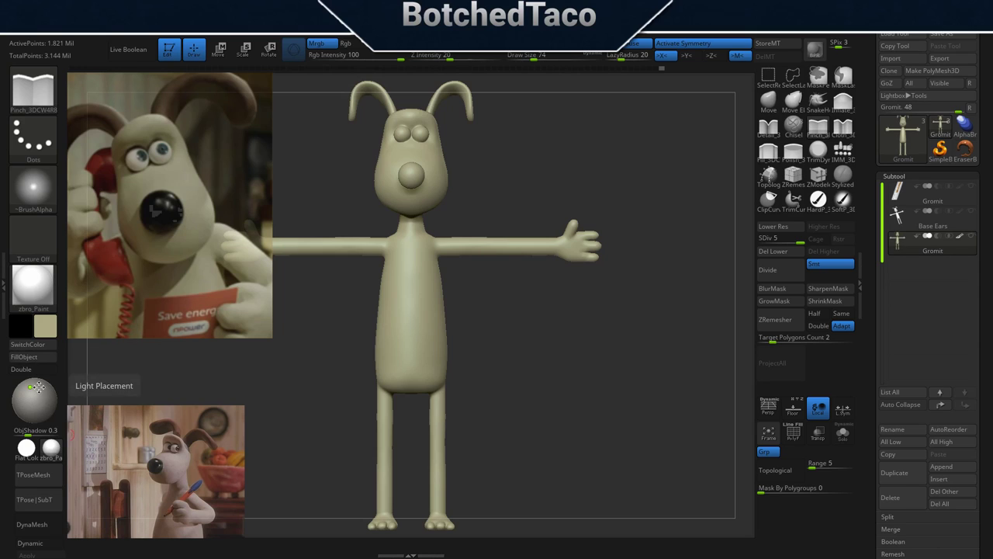
click(320, 43)
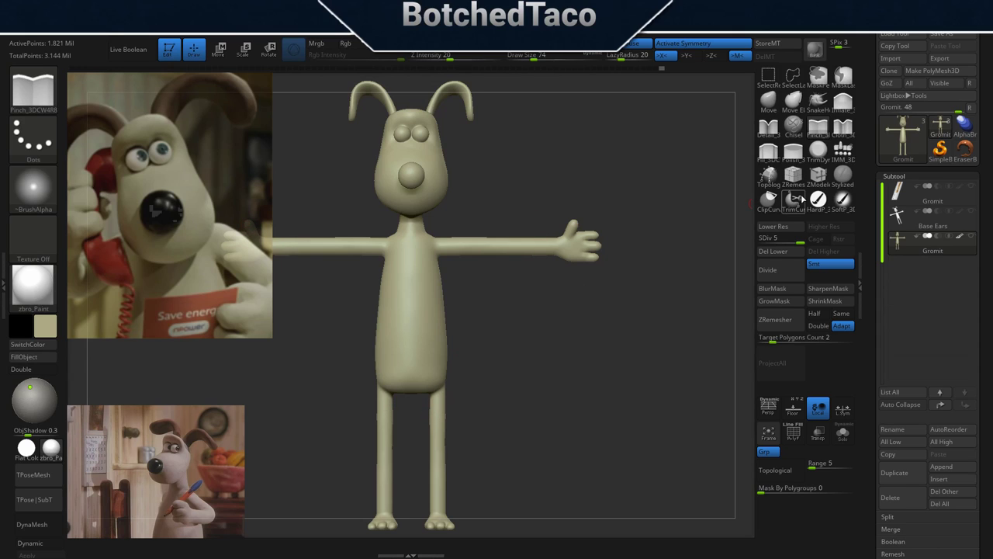
click(816, 200)
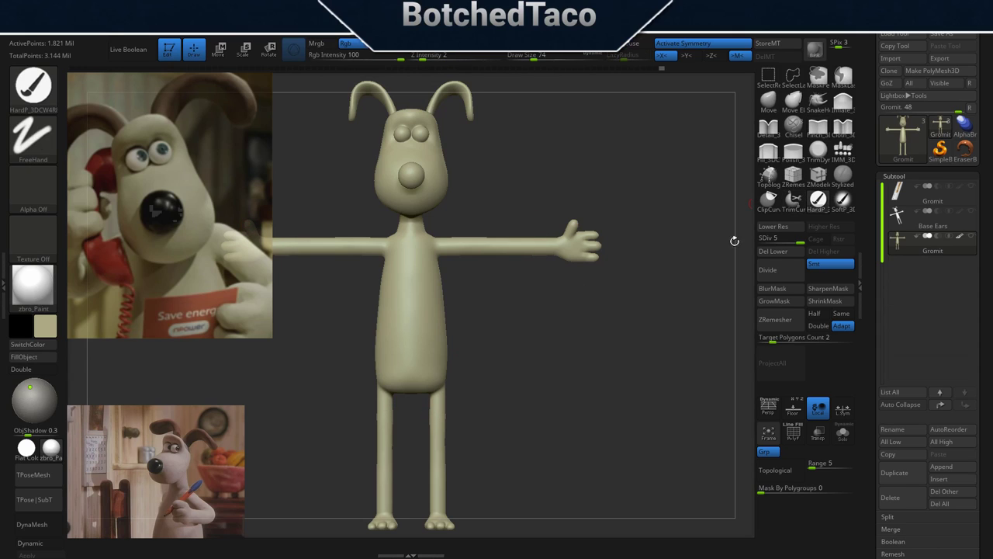
Swap the main and secondary colours and rotate to view the nose from below.
click(27, 343)
drag(546, 200, 533, 256)
scroll(533, 255, up, 2)
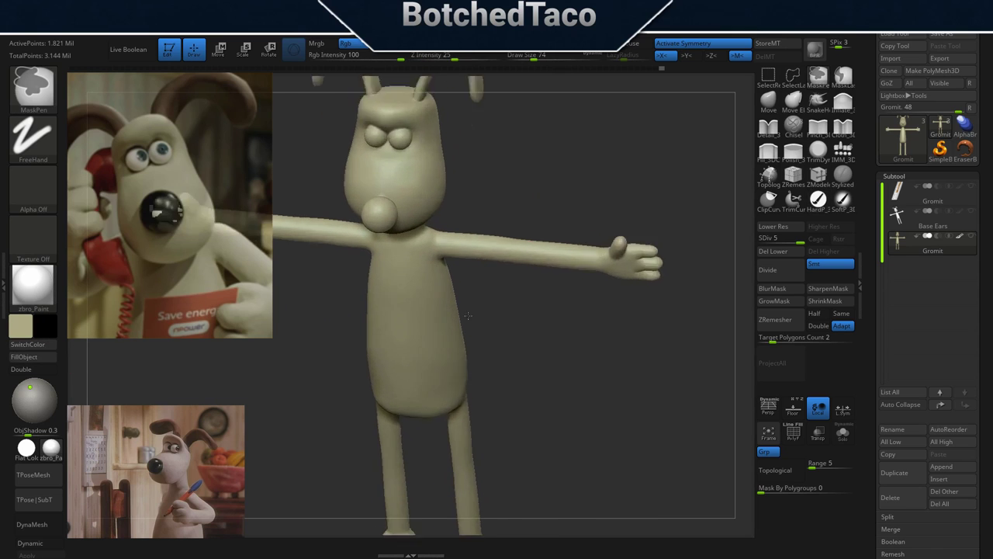
scroll(530, 260, up, 2)
scroll(535, 264, up, 2)
scroll(574, 263, up, 2)
mouse_move(589, 263)
mouse_down()
mouse_move(578, 243)
mouse_move(568, 291)
mouse_move(581, 274)
mouse_up()
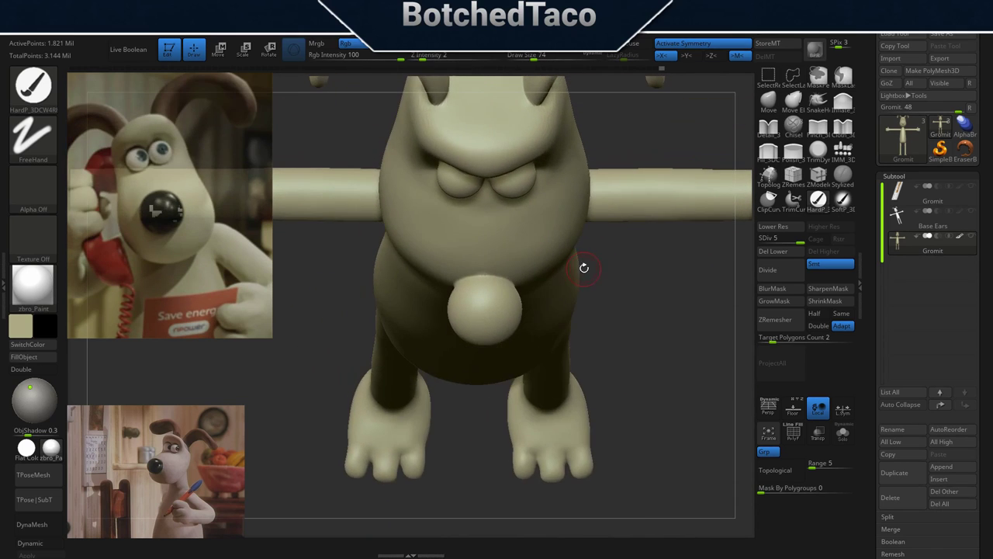
drag(581, 274, 584, 306)
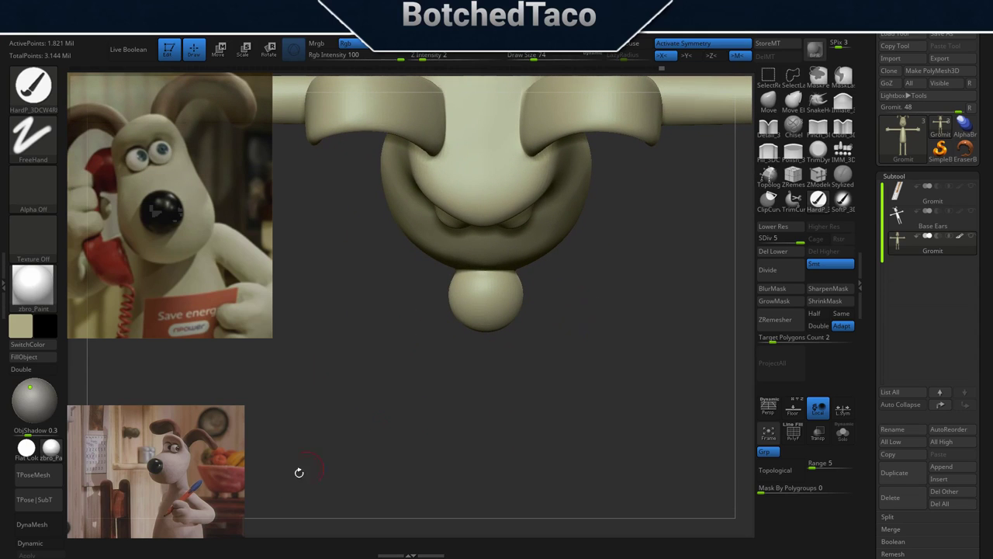
Cover the nose ball with MaskPen rectangles.
ctrl+drag(425, 277, 553, 339)
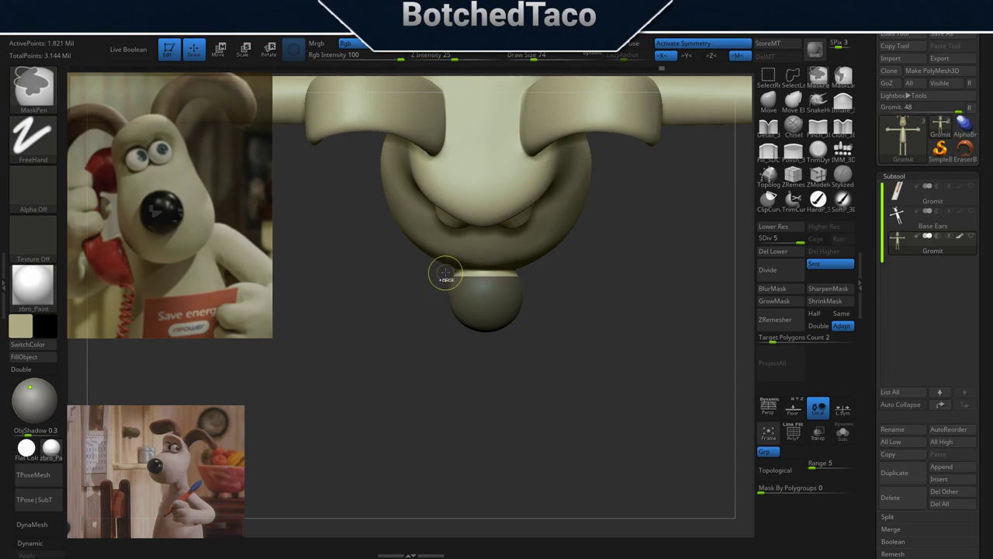
ctrl+drag(473, 272, 544, 281)
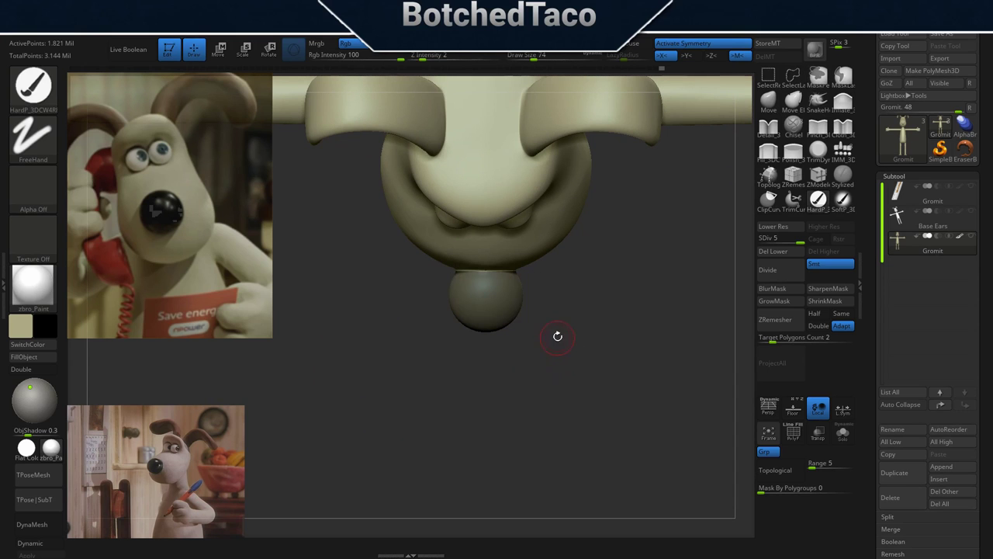
mouse_move(559, 333)
mouse_down()
mouse_move(568, 314)
mouse_move(613, 293)
mouse_move(514, 186)
mouse_up()
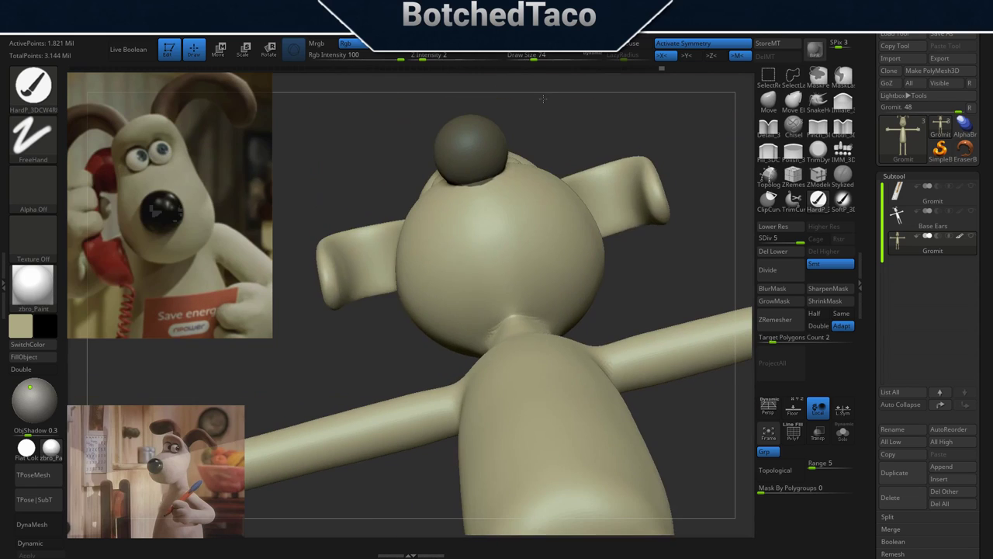
Refine the nose-ball mask along its seam with the head using brush size 22.
ctrl+right_drag(515, 186, 457, 267)
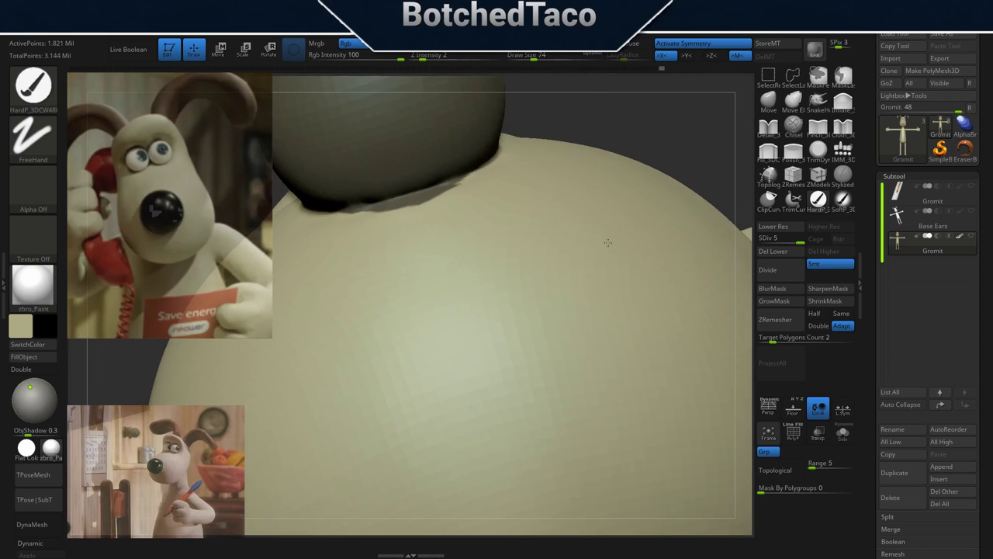
key(s)
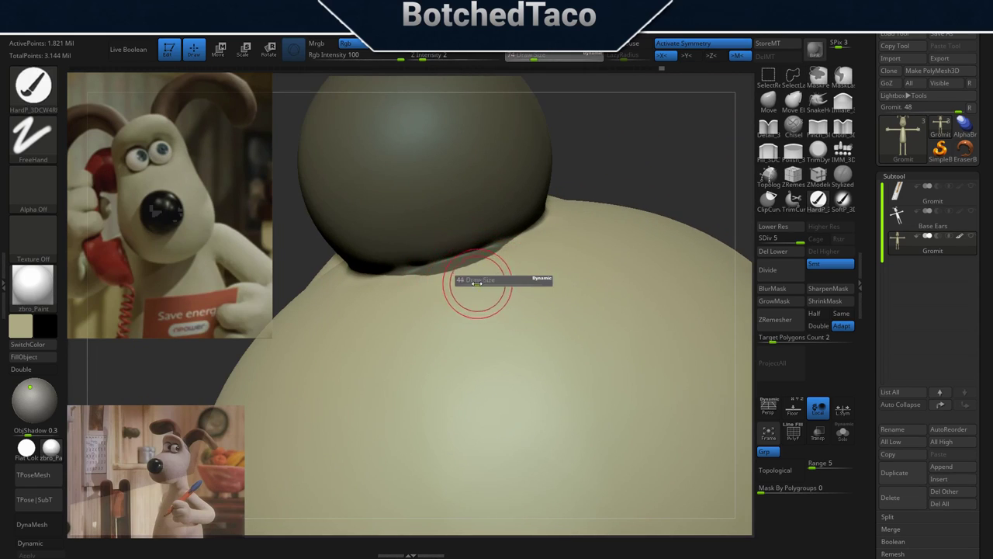
drag(472, 288, 513, 244)
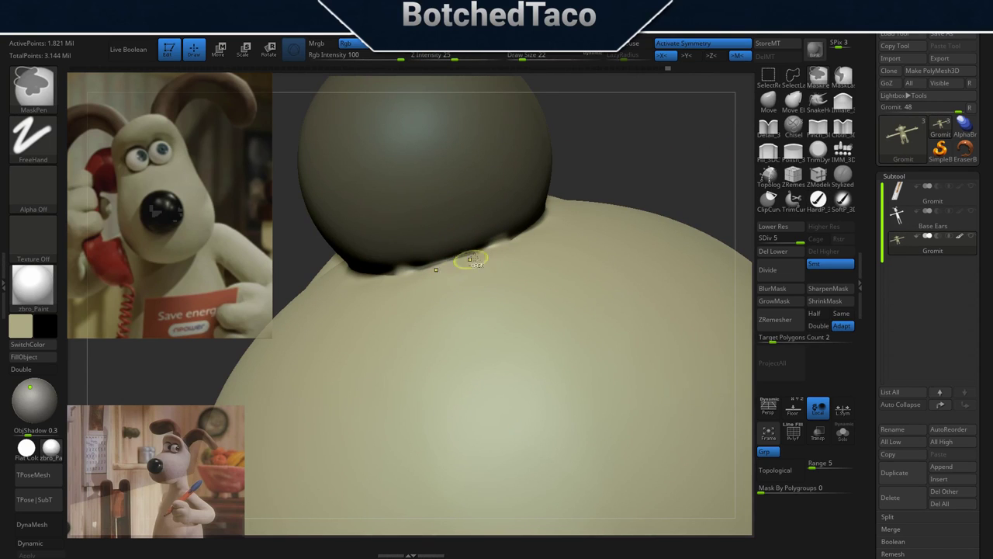
ctrl+drag(397, 275, 479, 254)
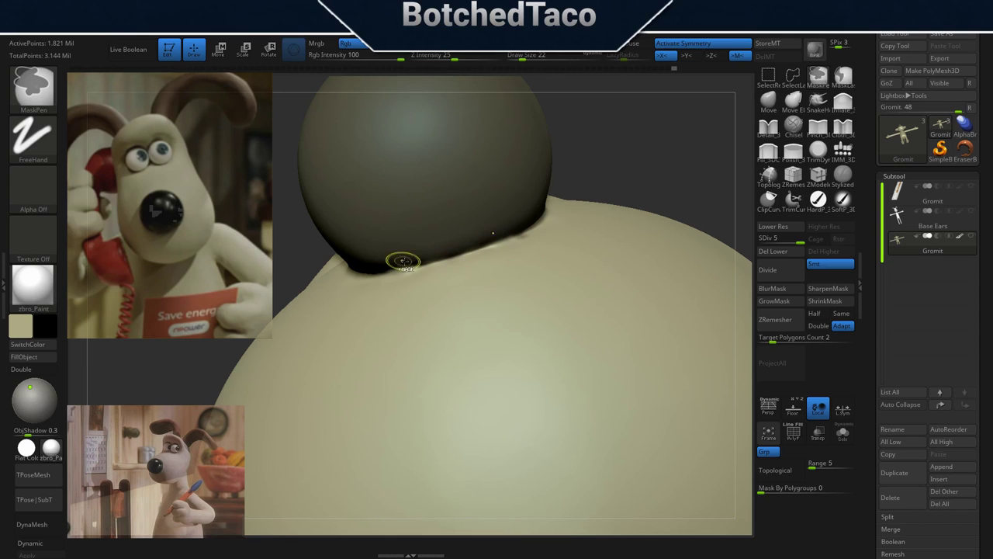
mouse_move(558, 253)
ctrl+right_down()
mouse_move(533, 284)
mouse_move(533, 260)
ctrl+right_up()
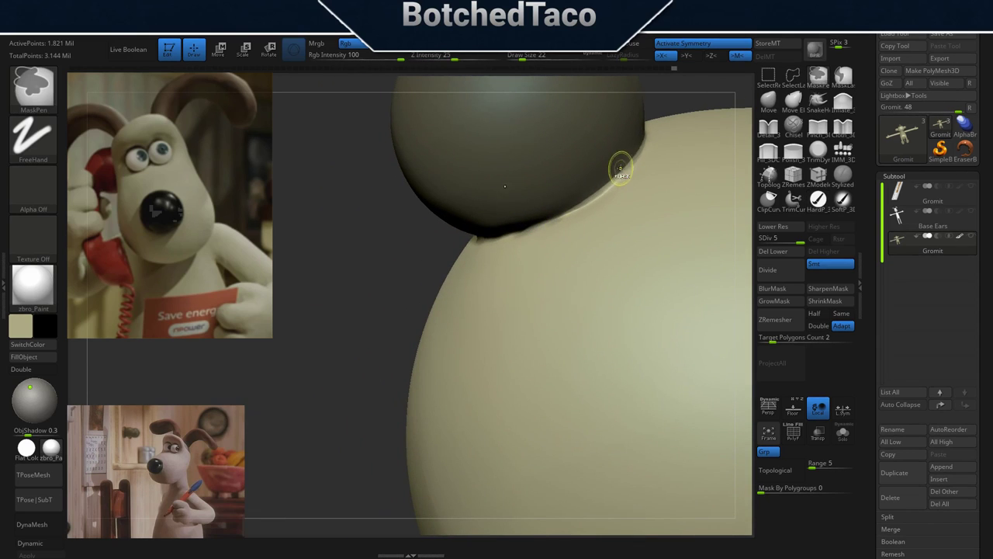
ctrl+drag(621, 160, 612, 196)
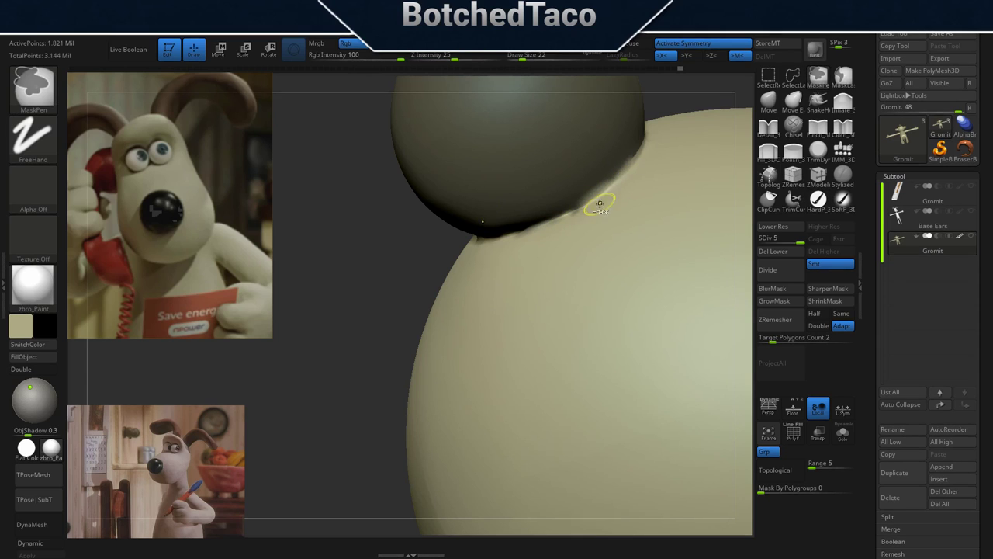
right_drag(626, 194, 544, 314)
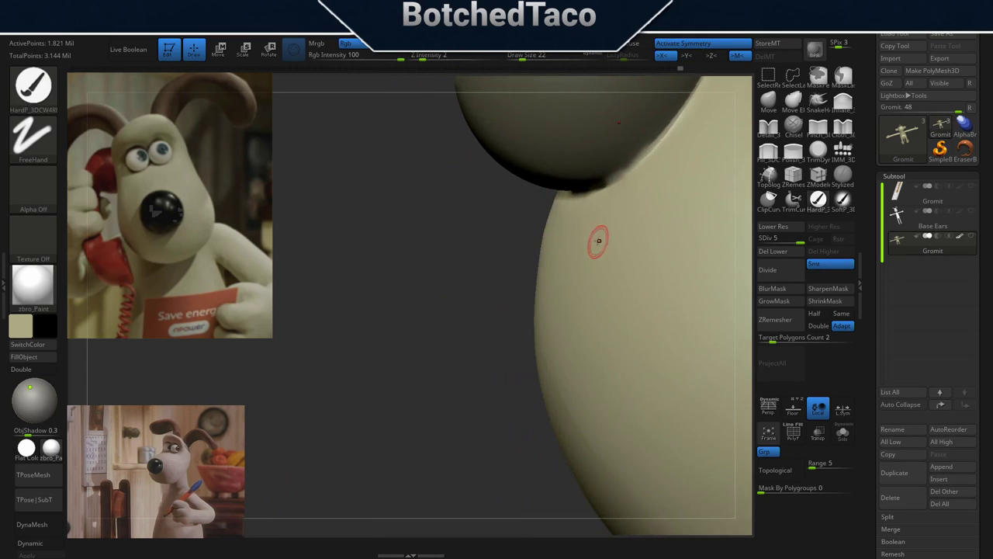
key(ctrl)
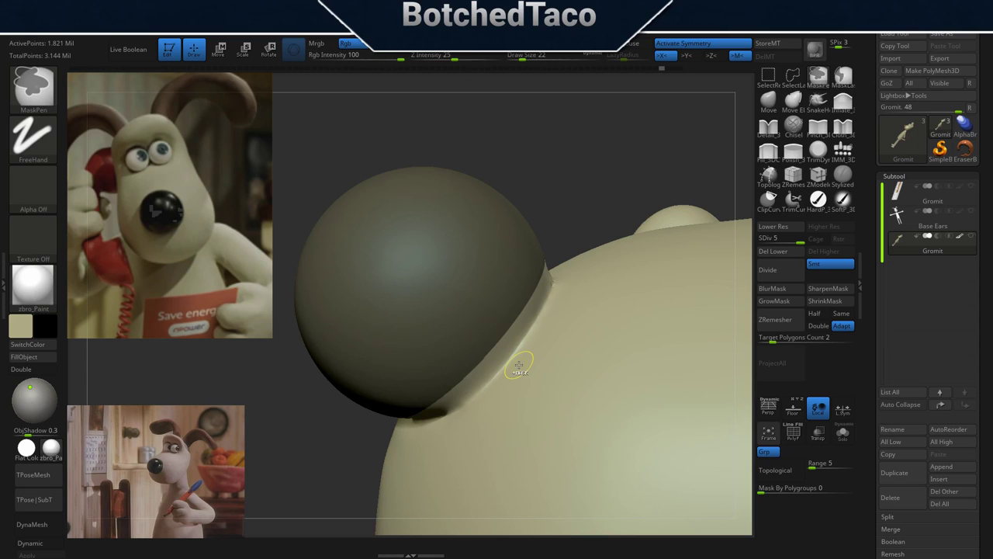
mouse_move(535, 324)
right_down()
mouse_move(562, 285)
mouse_move(511, 375)
mouse_move(592, 339)
right_up()
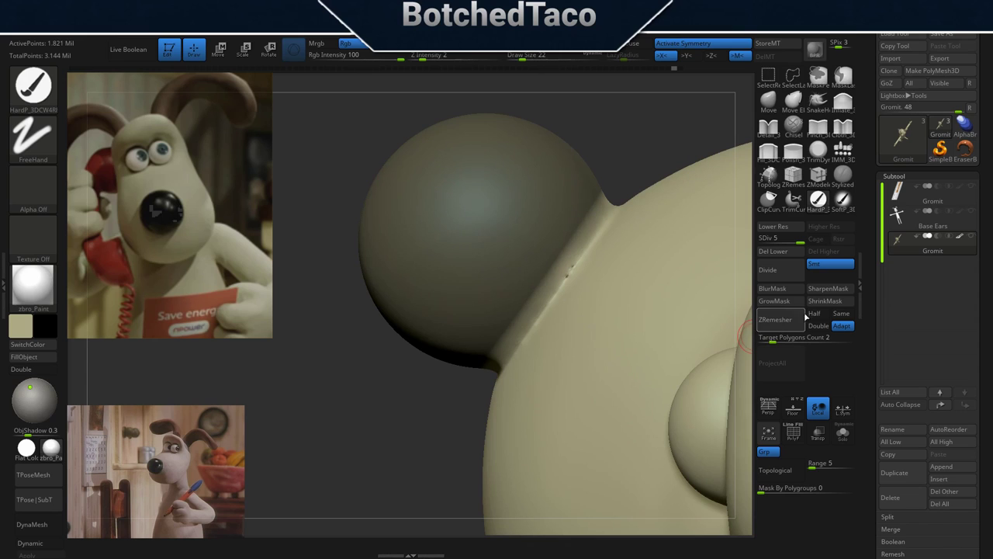
Invert the mask to free the nose and apply ShrinkMask twice.
ctrl+click(421, 421)
drag(473, 437, 514, 348)
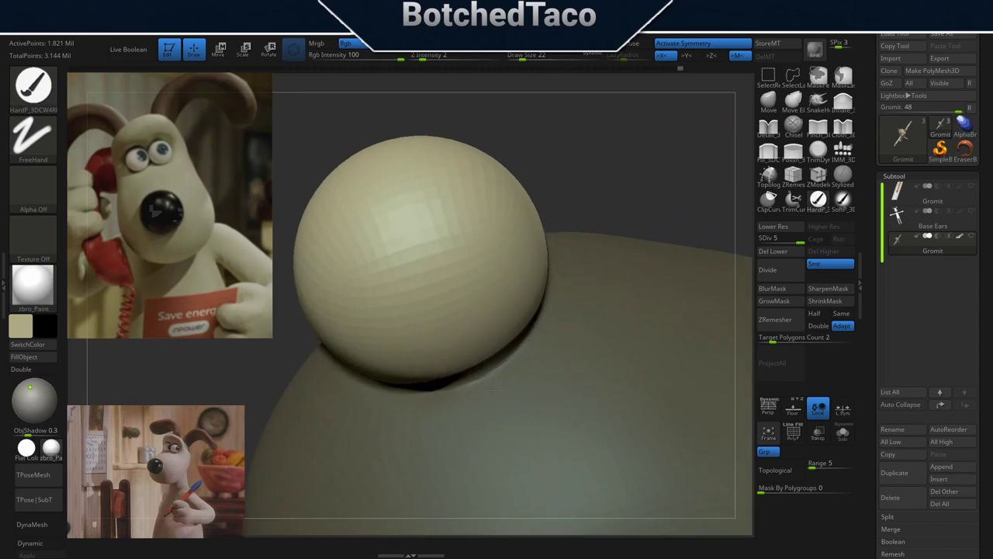
click(829, 303)
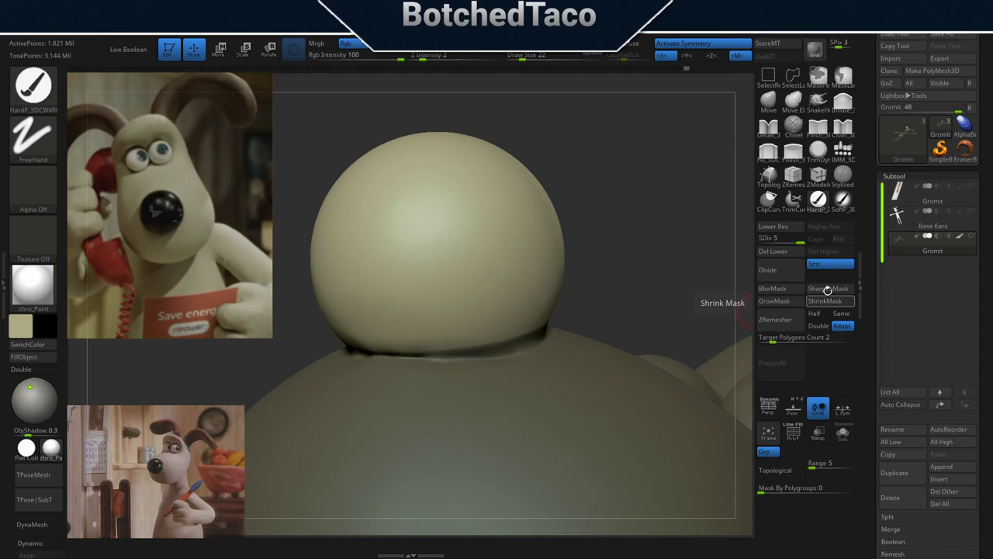
click(827, 289)
Add mask with MaskLasso along the base seam of the nose.
drag(638, 293, 620, 281)
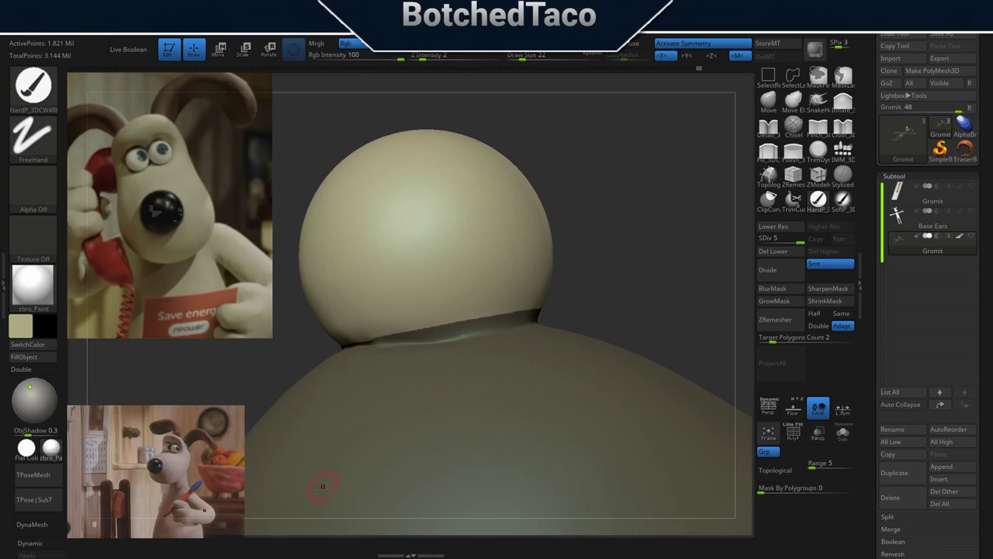
click(843, 77)
key(ctrl)
ctrl+drag(541, 315, 547, 324)
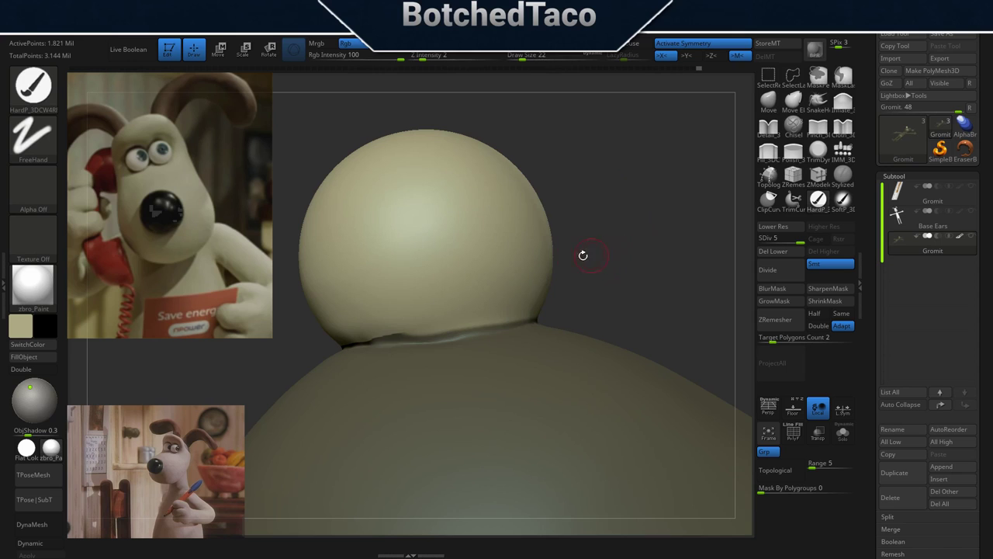
drag(583, 255, 627, 232)
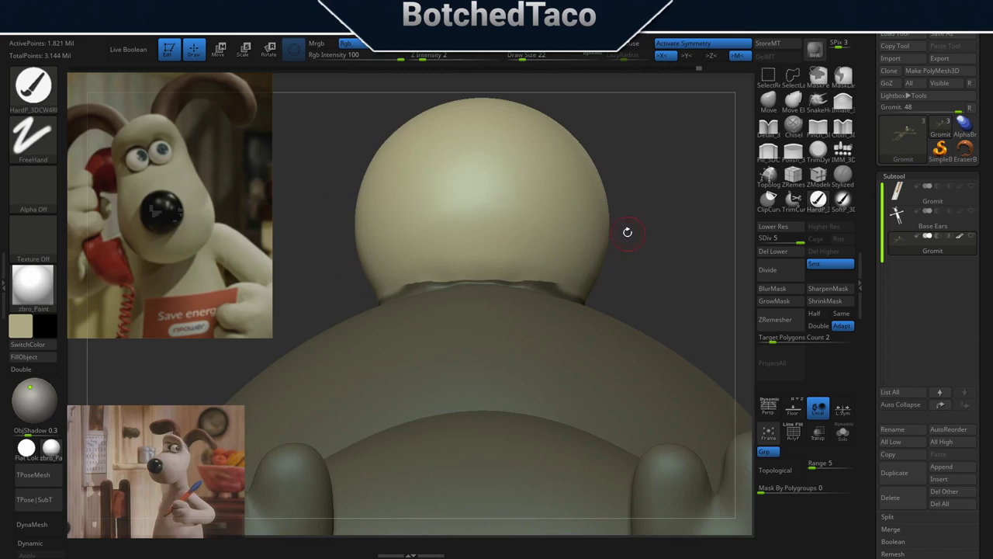
drag(626, 241, 627, 273)
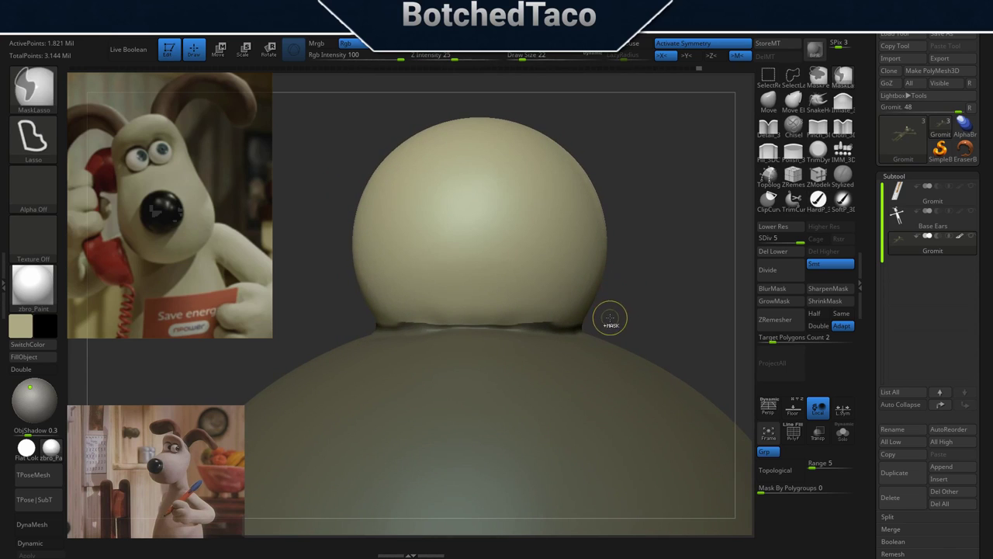
Add mask under the nose seam with MaskLasso, then MaskPen.
key(ctrl)
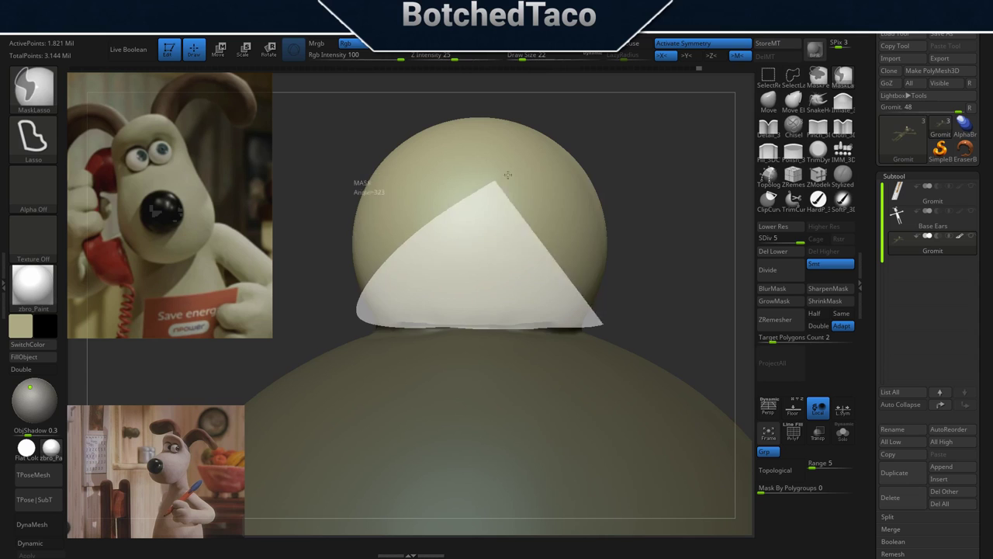
mouse_move(505, 326)
ctrl+mouse_down()
mouse_move(683, 169)
mouse_move(661, 243)
mouse_move(653, 212)
mouse_move(582, 222)
ctrl+mouse_up()
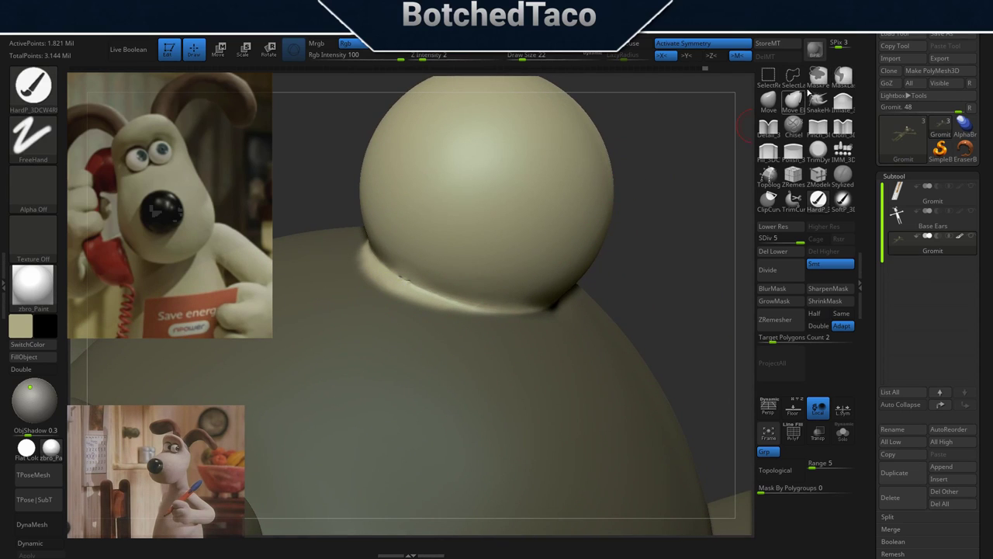
click(808, 91)
click(786, 97)
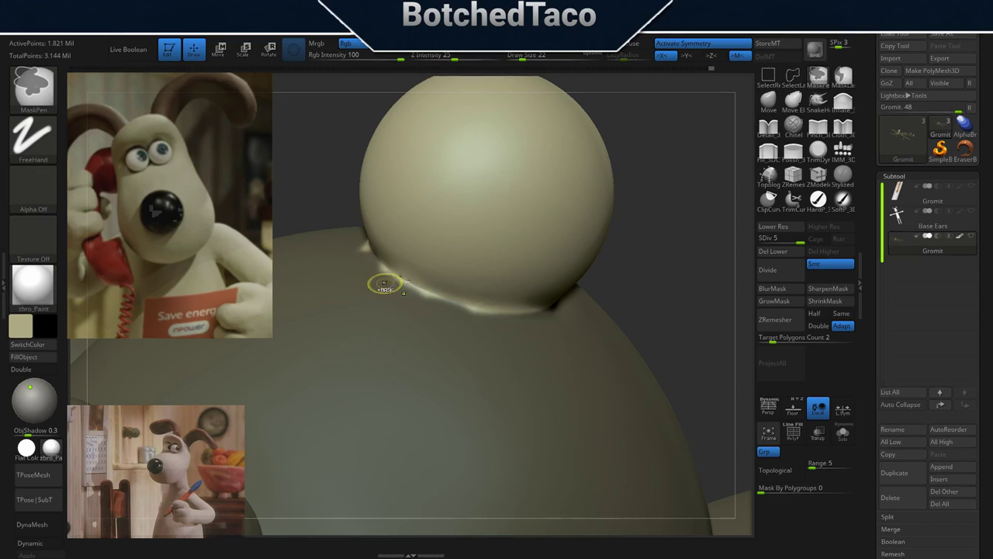
ctrl+drag(394, 284, 464, 312)
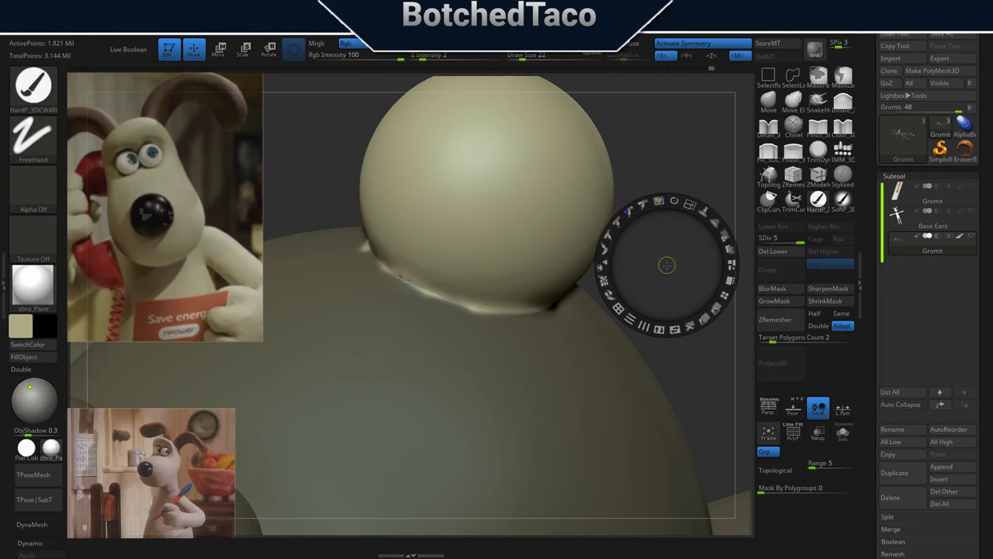
Touch up the seam mask, erase a stray mask spot, and return to the HardP brush.
key(s)
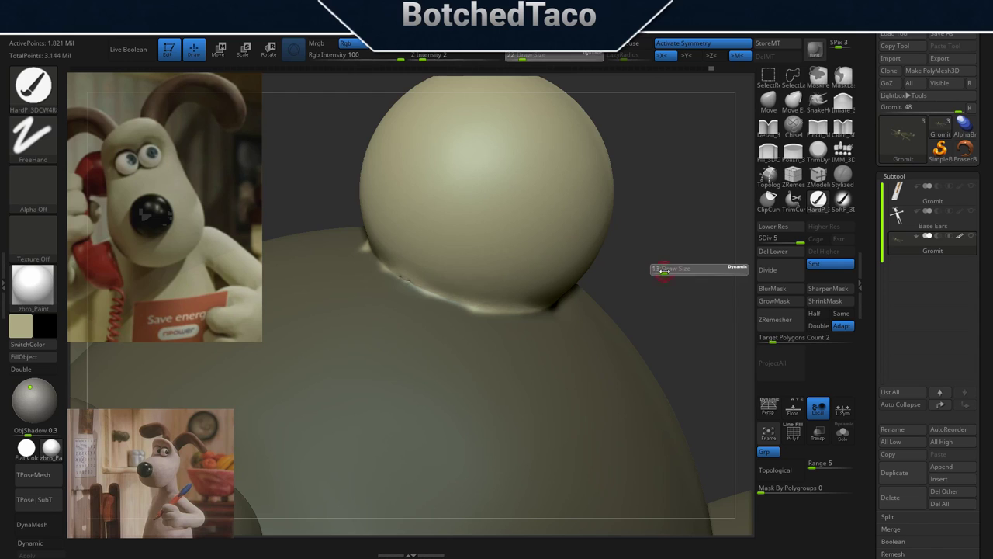
right_drag(460, 337, 512, 310)
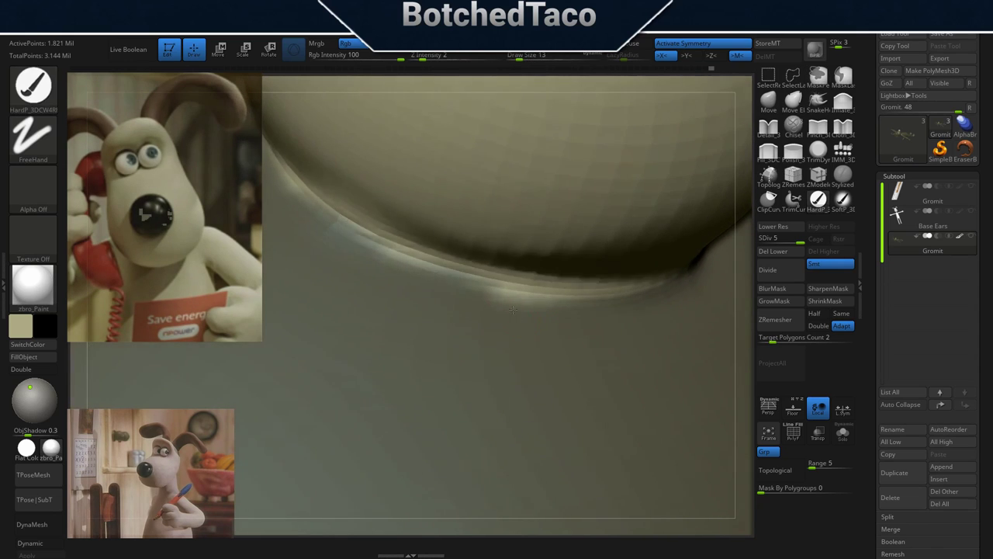
drag(500, 288, 527, 302)
ctrl+alt+drag(531, 314, 523, 310)
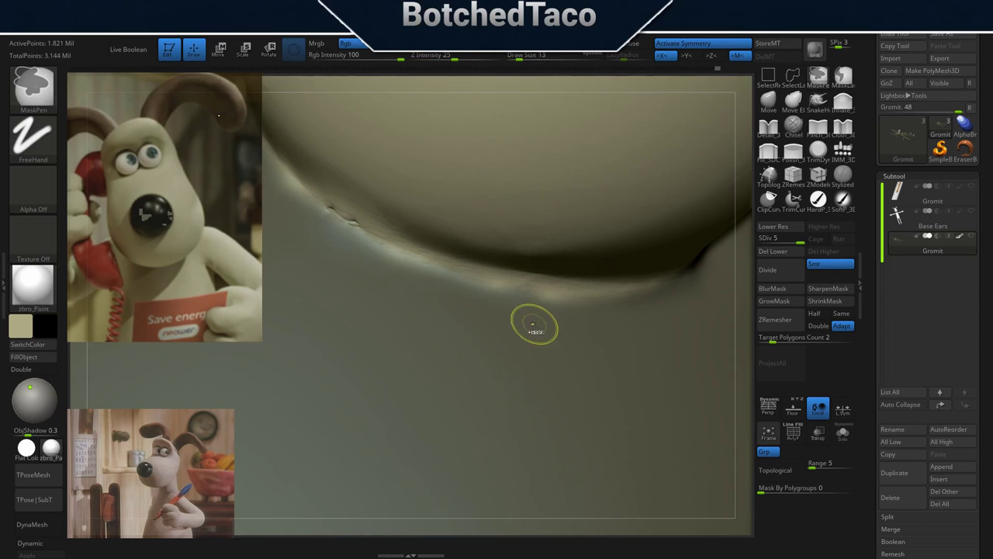
key(ctrl)
key(ctrl)
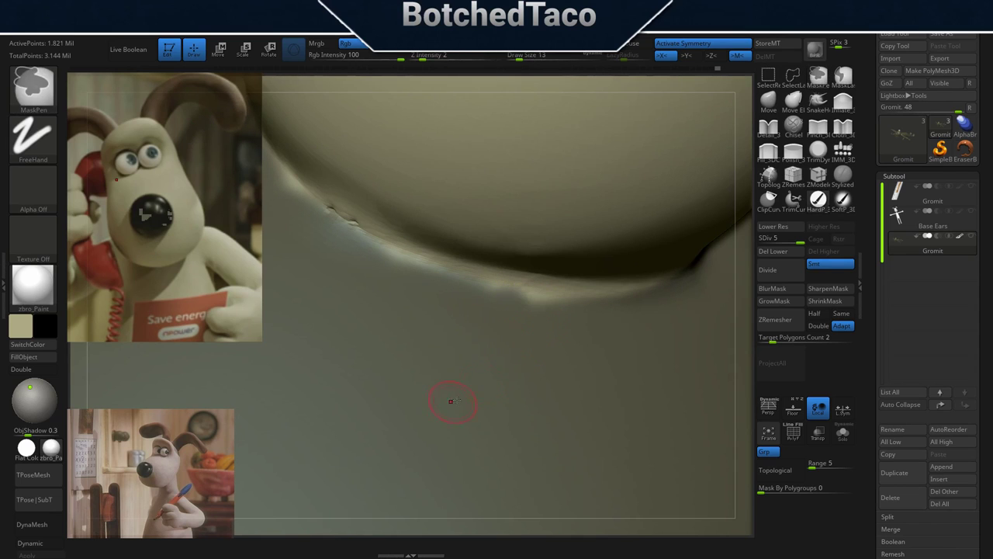
key(ctrl)
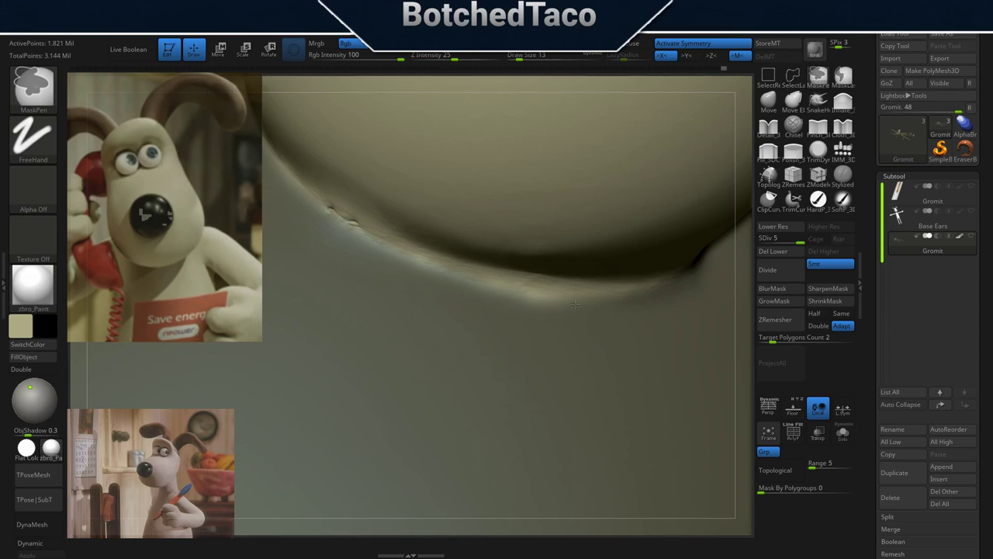
key(ctrl)
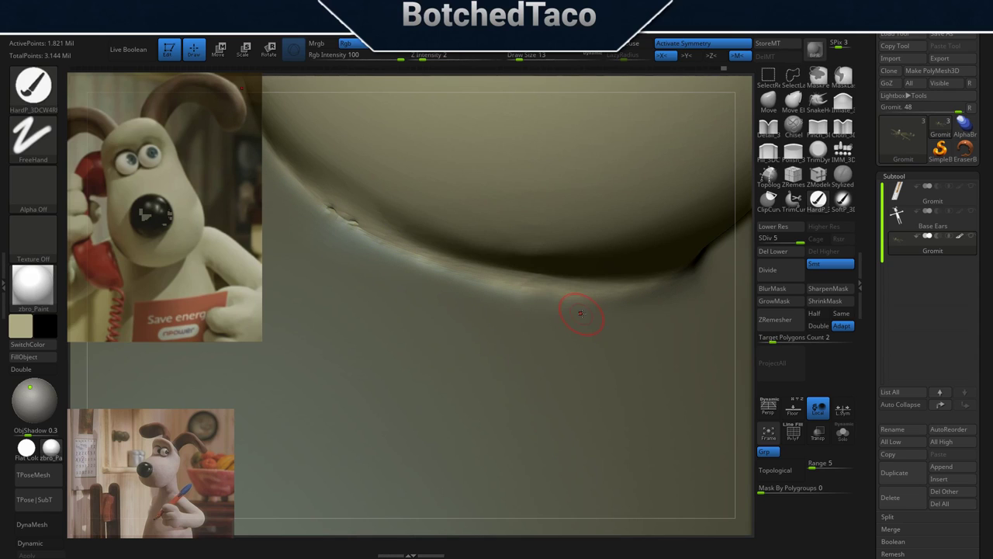
key(ctrl)
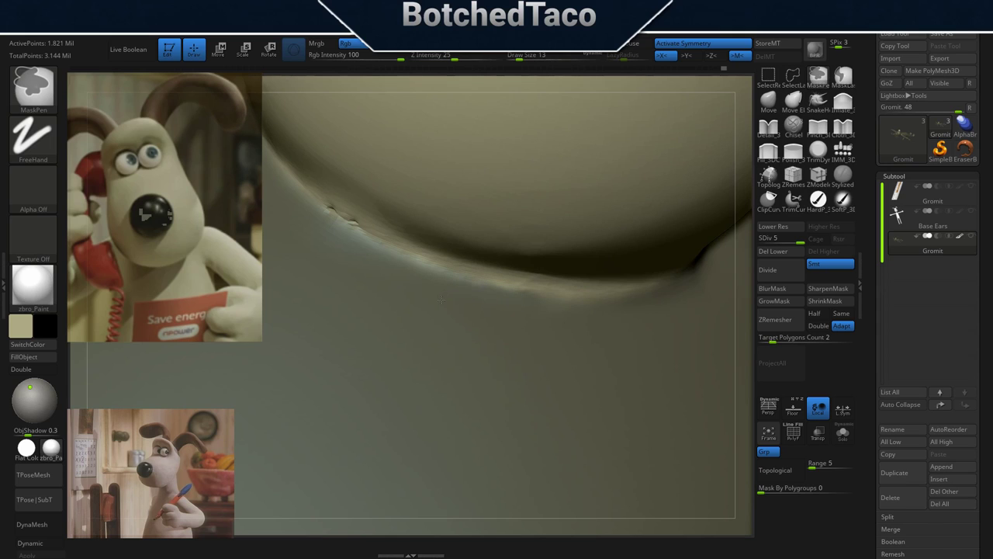
key(ctrl)
Paint the nose ball black with the Draw Size raised to 90.
key(f)
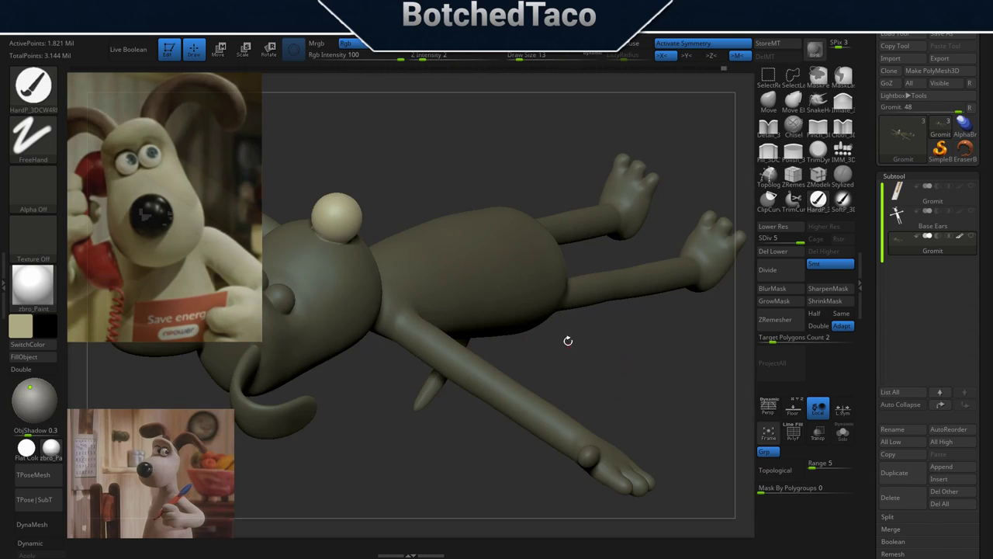
mouse_move(443, 255)
right_down()
mouse_move(406, 360)
mouse_move(480, 269)
mouse_move(497, 306)
right_up()
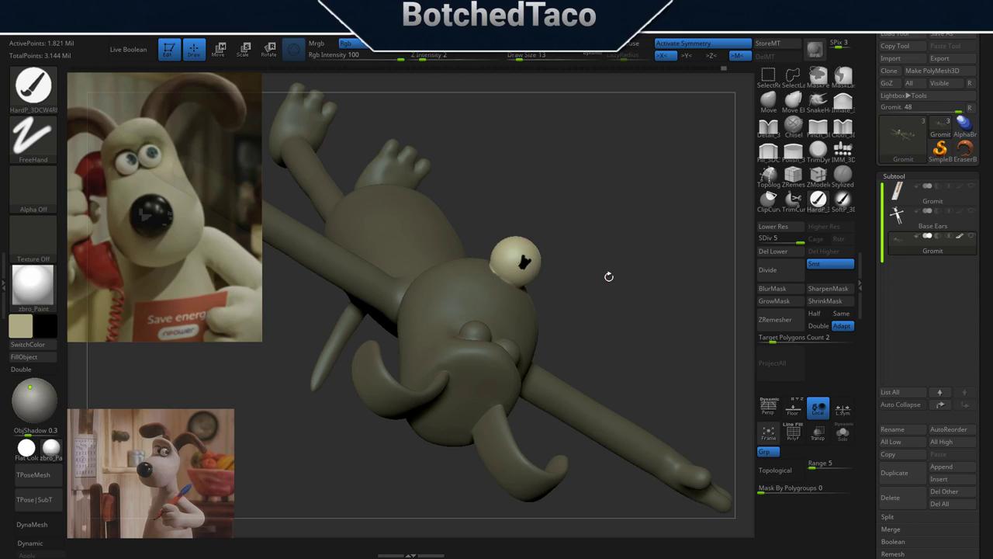
right_drag(609, 276, 548, 272)
key(s)
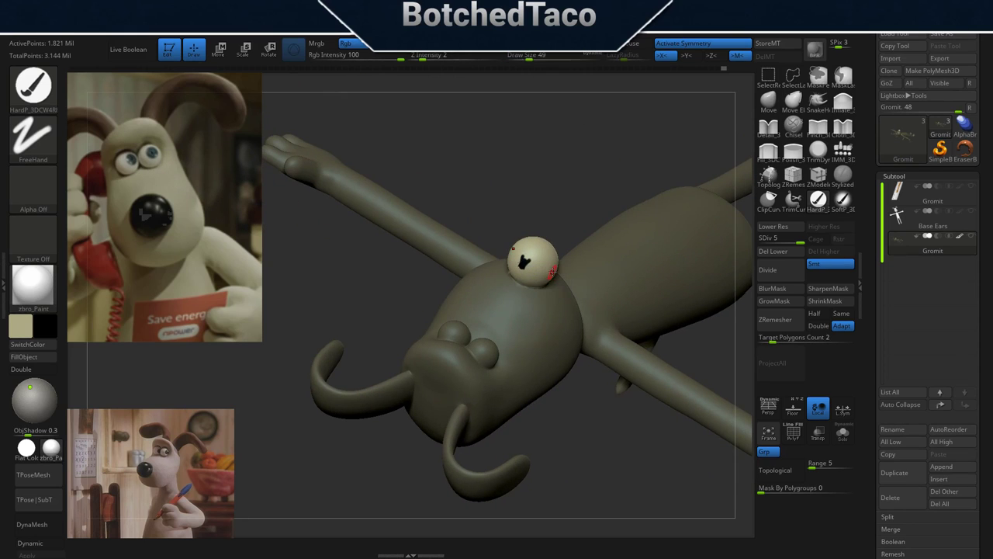
key(s)
mouse_move(541, 267)
mouse_down()
mouse_move(574, 266)
mouse_move(531, 269)
mouse_up()
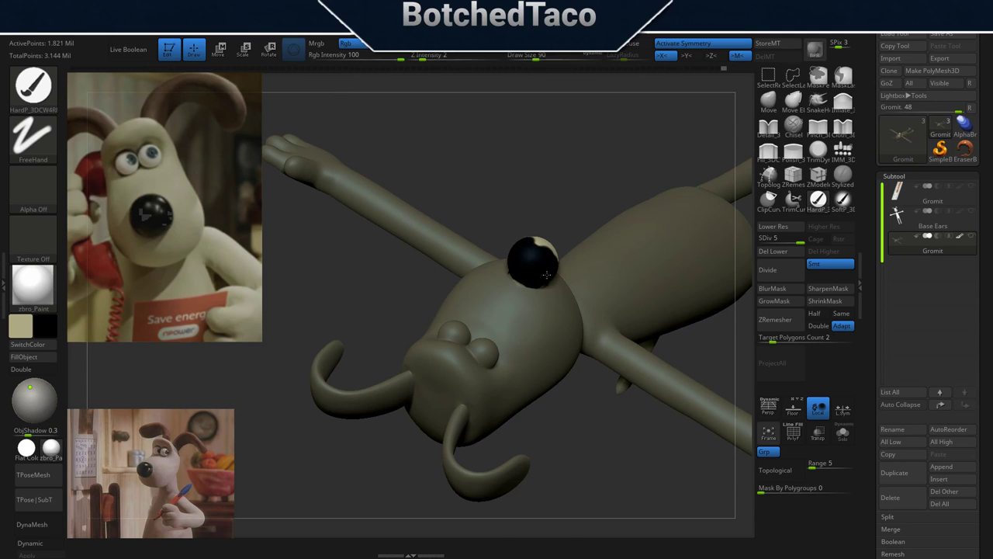
Paint black over the light edge remaining on the nose.
right_drag(547, 274, 529, 312)
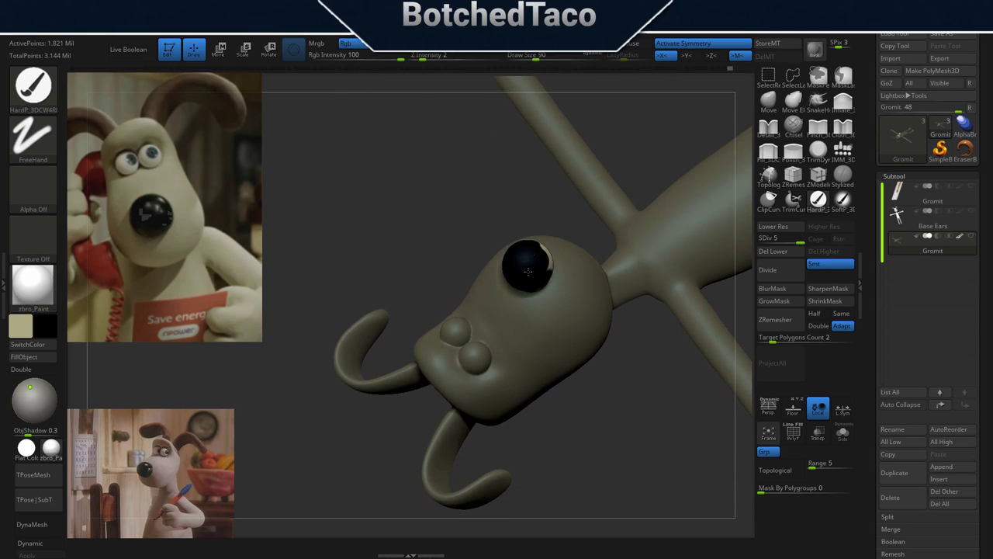
right_drag(528, 271, 537, 287)
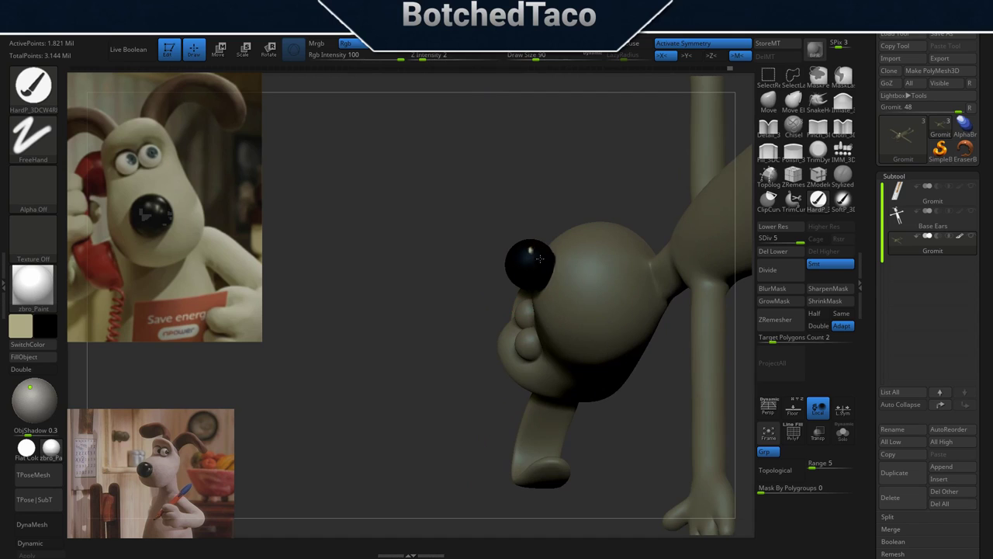
mouse_move(547, 257)
right_down()
mouse_move(541, 300)
mouse_move(598, 299)
mouse_move(647, 383)
right_up()
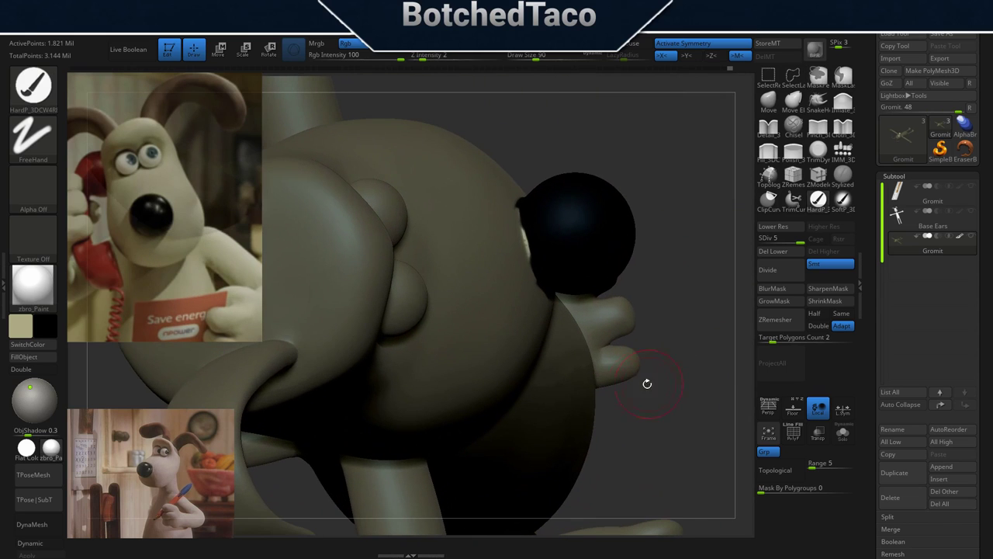
mouse_move(547, 291)
mouse_down()
mouse_move(532, 266)
mouse_move(559, 322)
mouse_up()
ctrl+right_drag(548, 287, 505, 225)
Reduce the brush Draw Size to a small value, about 7.
key(s)
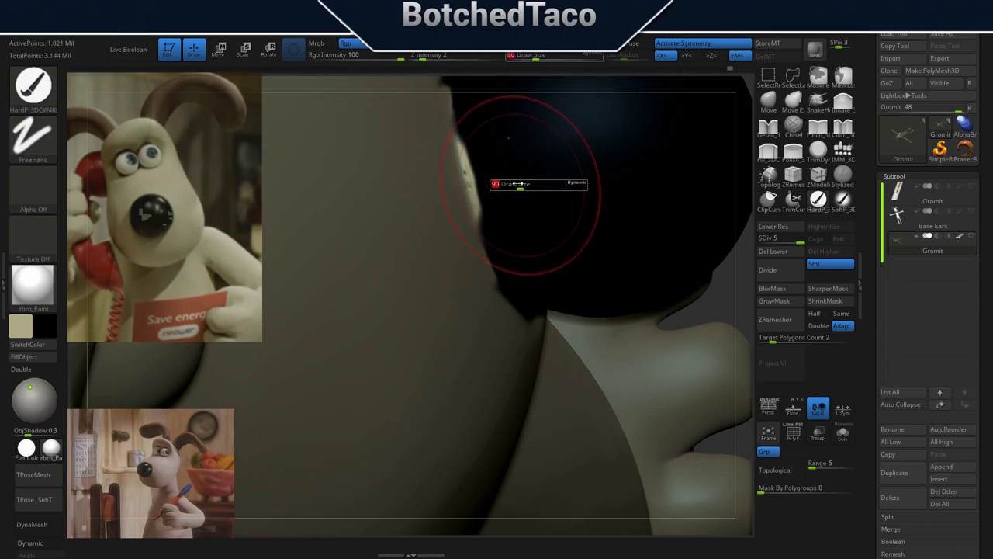
mouse_move(506, 184)
mouse_down()
mouse_move(466, 142)
mouse_move(475, 183)
mouse_up()
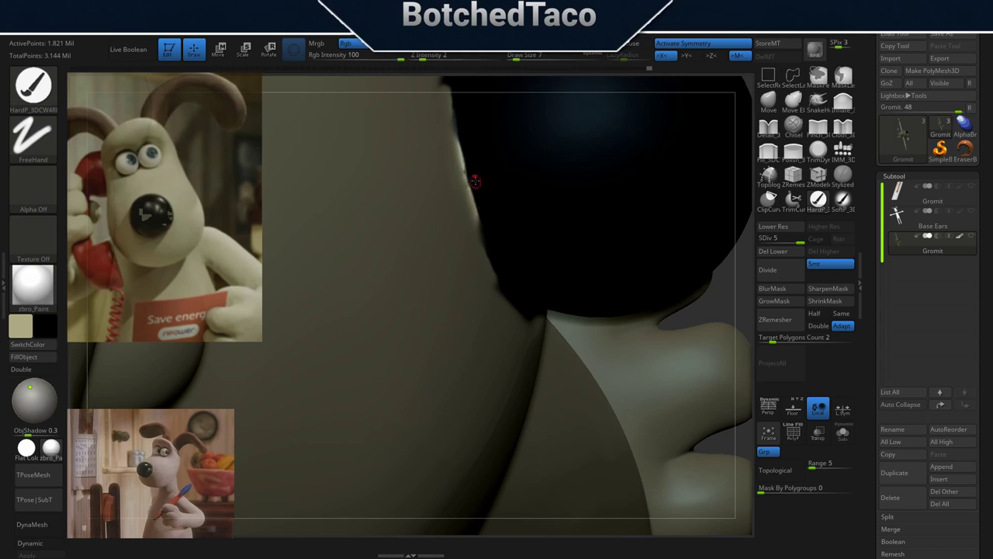
key(ctrl)
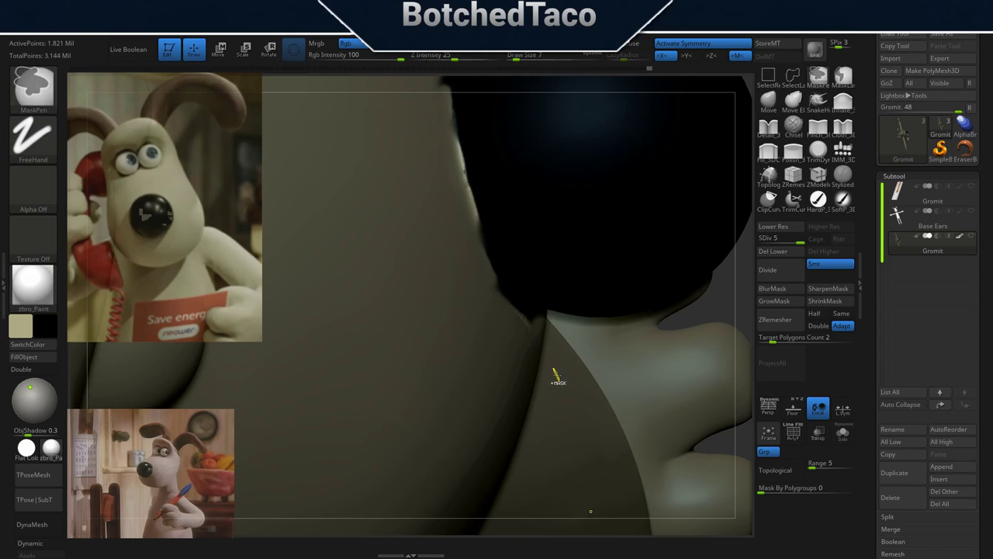
key(ctrl)
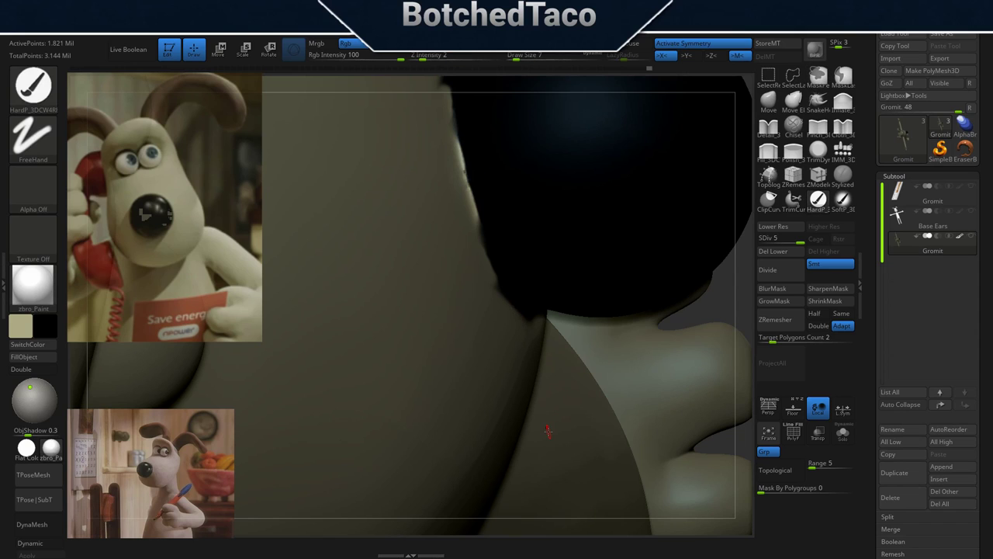
Swap the paint colours and clear the mask from the whole model.
key(v)
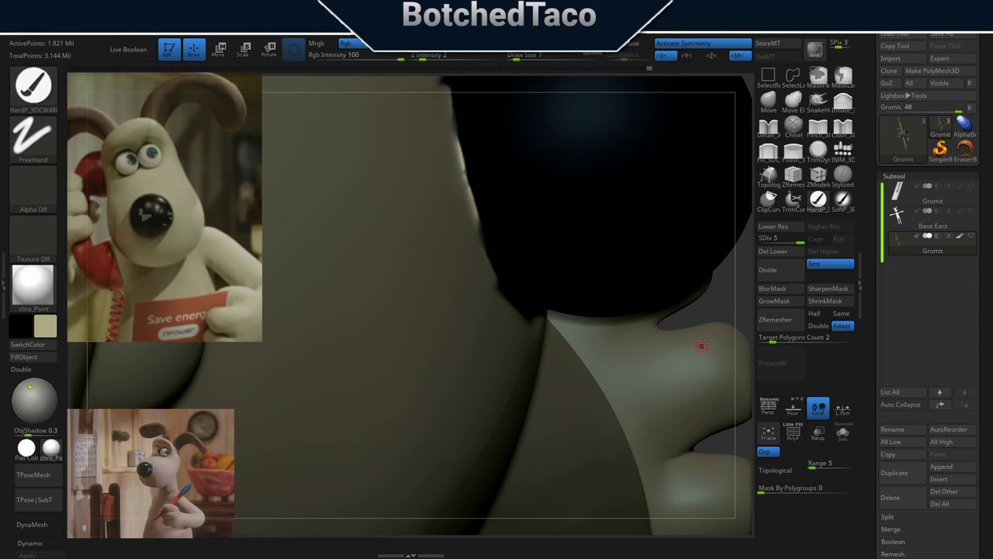
ctrl+click(723, 305)
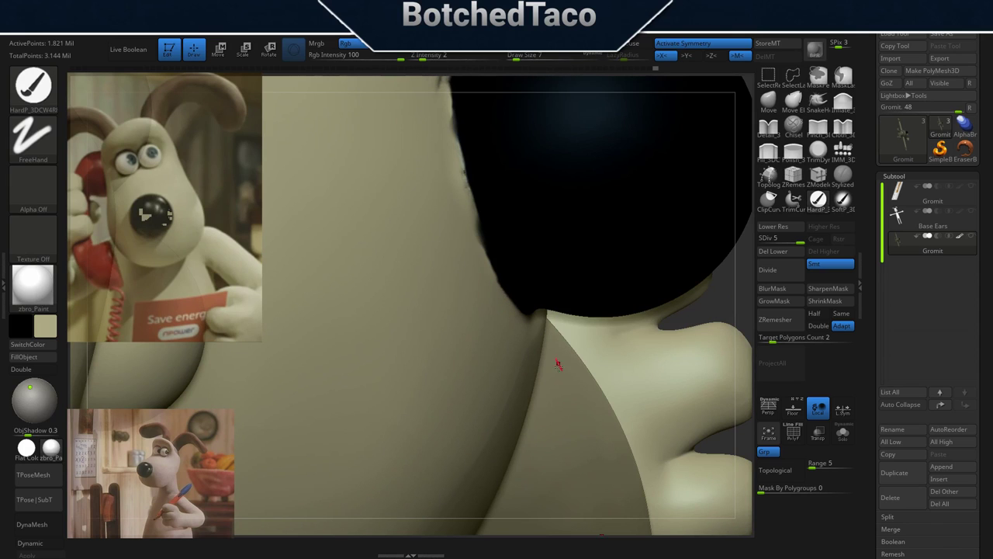
drag(549, 365, 561, 356)
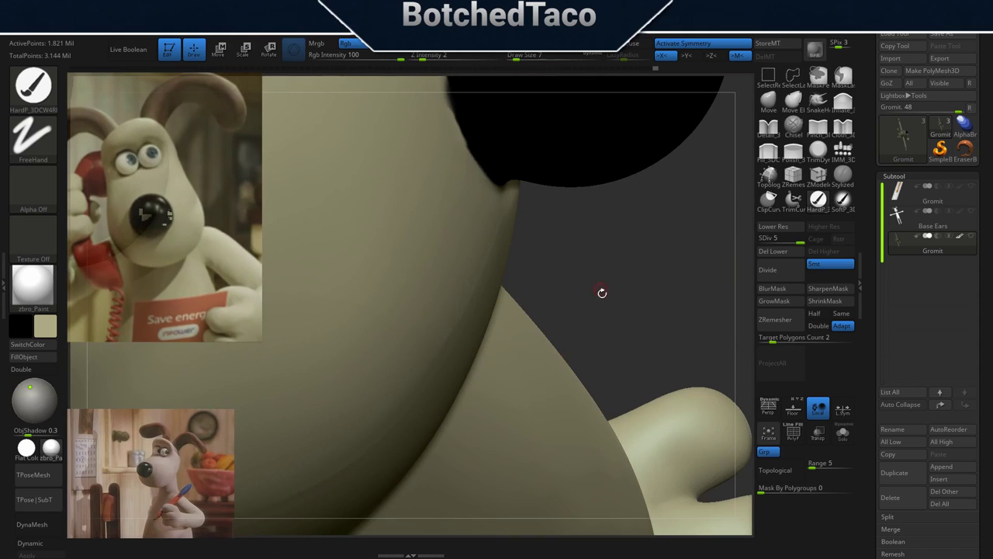
mouse_move(602, 293)
mouse_down()
mouse_move(585, 405)
mouse_move(581, 393)
mouse_move(639, 415)
mouse_move(626, 417)
mouse_move(526, 324)
mouse_up()
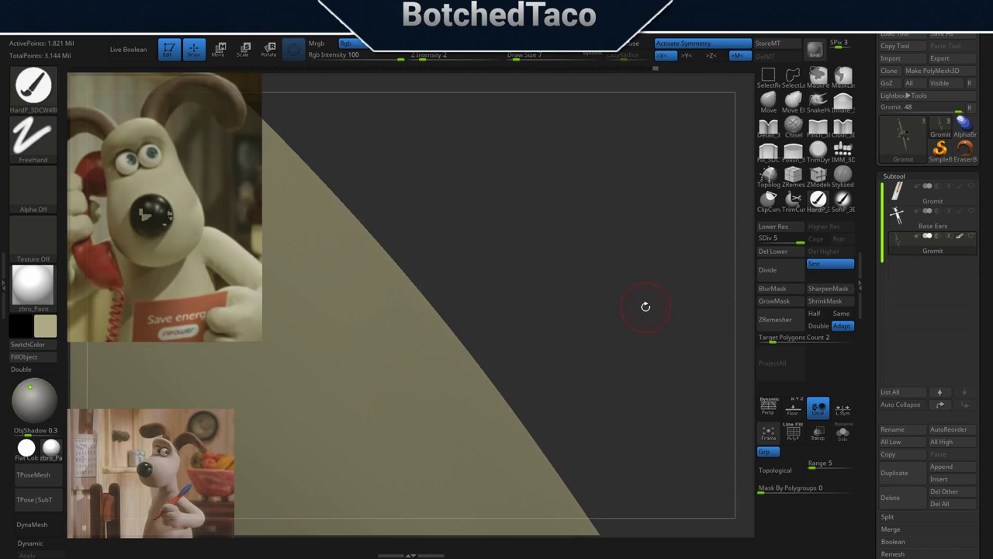
Frame Gromit, turn him upright, and zoom in closely on the nose.
key(f)
drag(520, 352, 507, 271)
drag(527, 193, 469, 295)
key(ctrl)
mouse_move(470, 295)
ctrl+right_down()
mouse_move(605, 191)
mouse_move(643, 406)
mouse_move(504, 306)
ctrl+right_up()
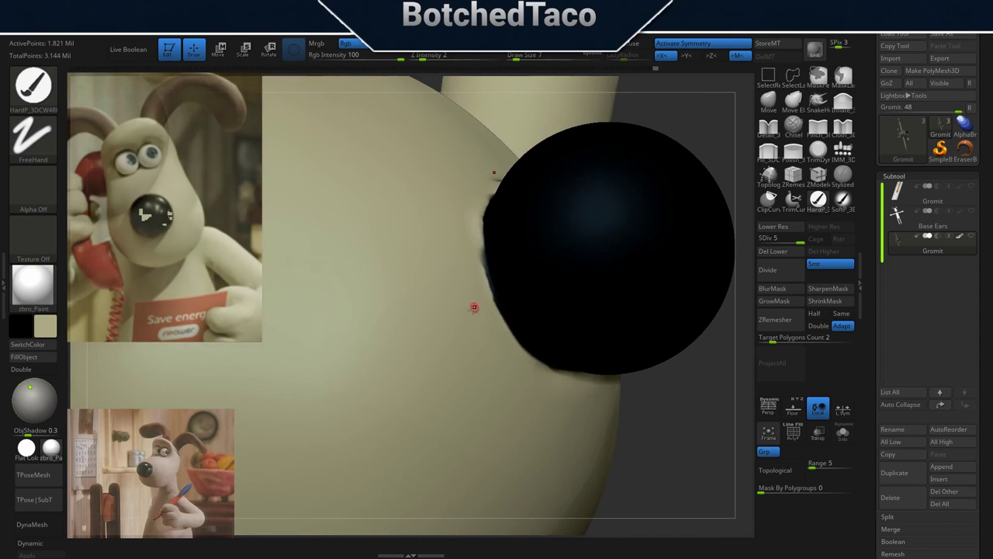
ctrl+right_drag(475, 307, 520, 320)
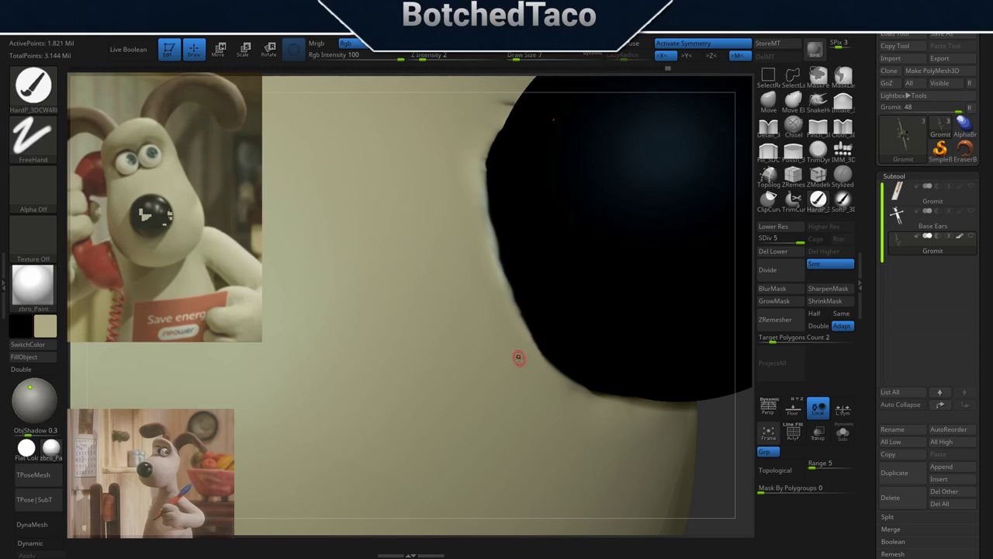
mouse_move(517, 355)
right_down()
mouse_move(506, 328)
mouse_move(551, 395)
right_up()
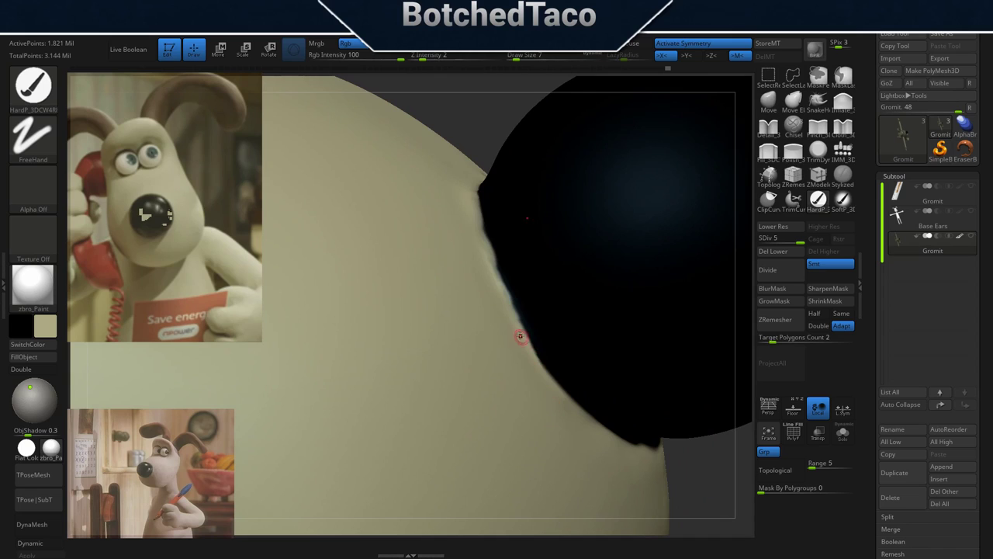
Tidy the nose seam, alternating tan and black to reshape its lower edge.
drag(520, 331, 526, 341)
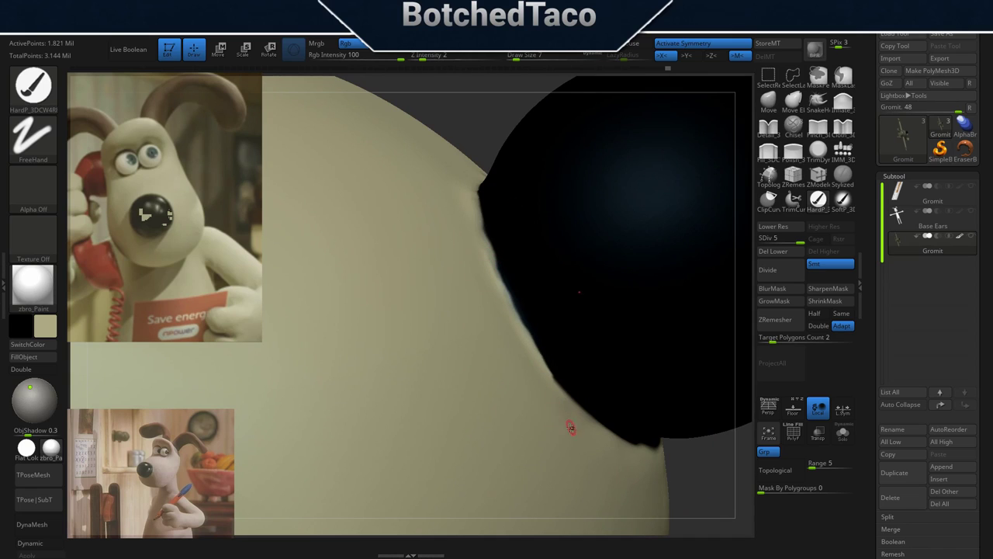
click(46, 344)
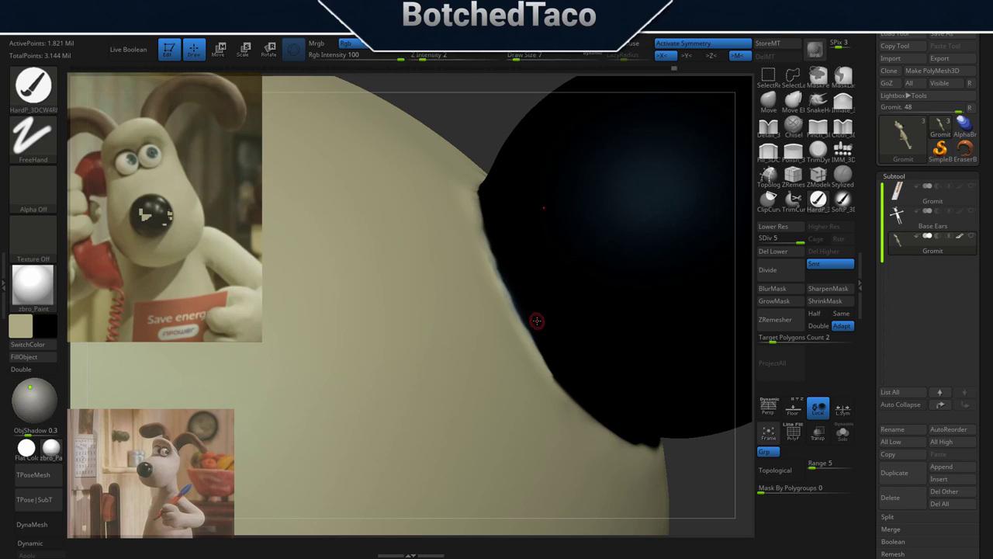
click(31, 344)
mouse_move(606, 480)
mouse_down()
mouse_move(688, 466)
mouse_move(683, 455)
mouse_up()
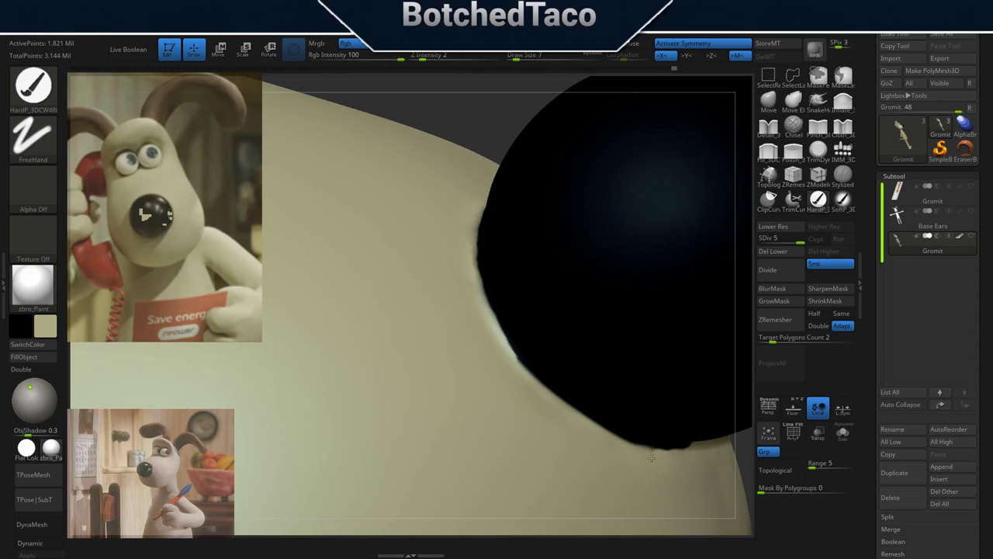
drag(670, 457, 654, 463)
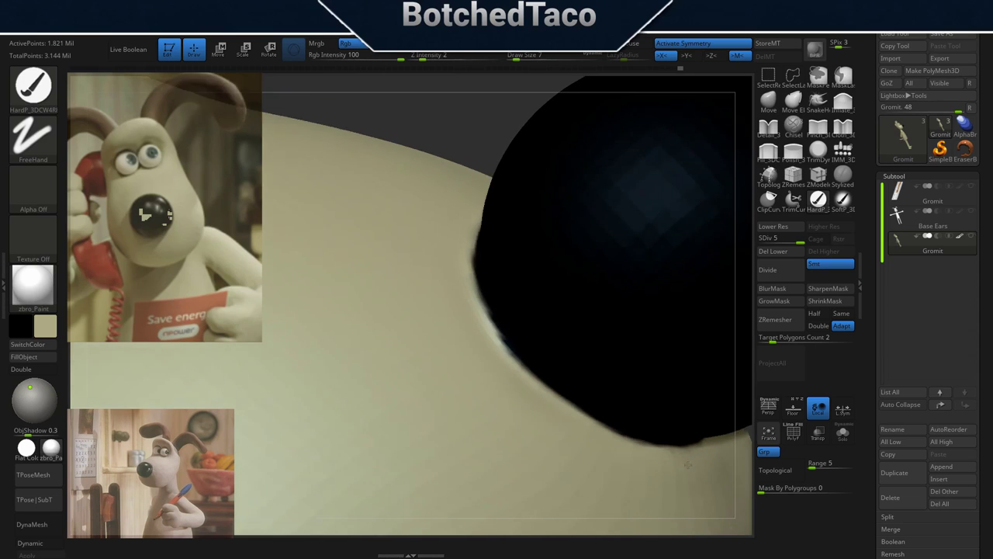
right_drag(698, 471, 687, 465)
Make beige the main colour and repaint around the black nose's border for a clean edge.
key(space)
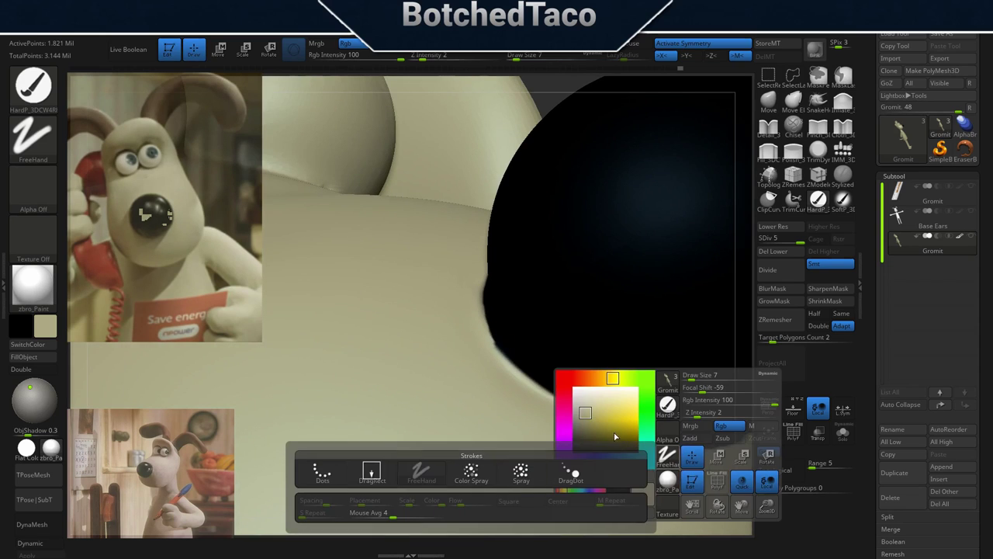
mouse_move(439, 375)
right_down()
mouse_move(524, 369)
mouse_move(476, 311)
right_up()
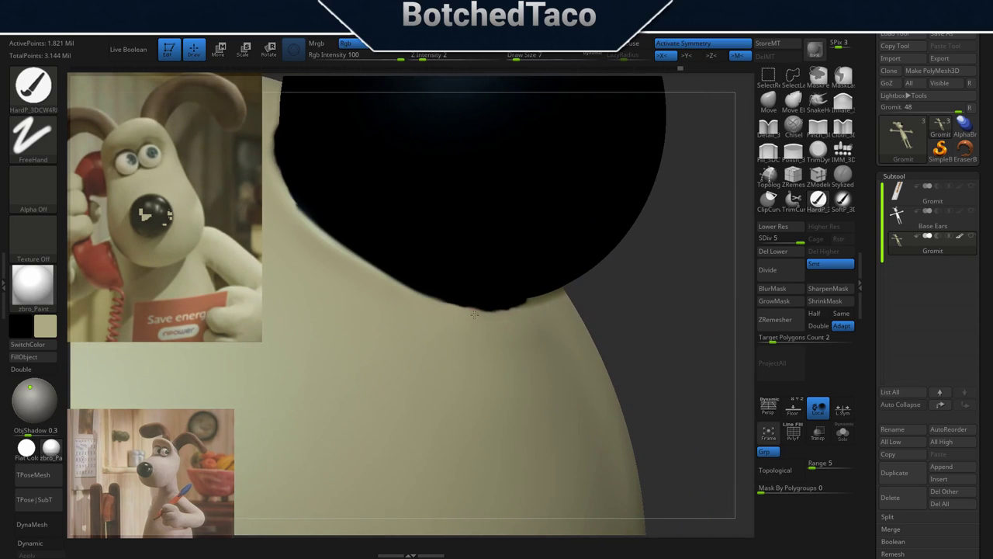
mouse_move(563, 311)
right_down()
mouse_move(565, 300)
mouse_move(527, 290)
right_up()
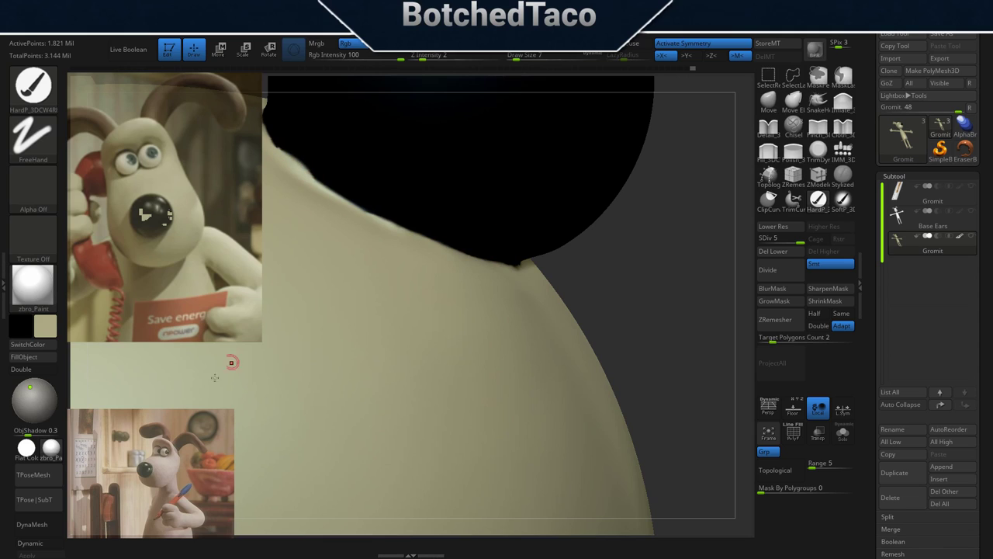
click(28, 344)
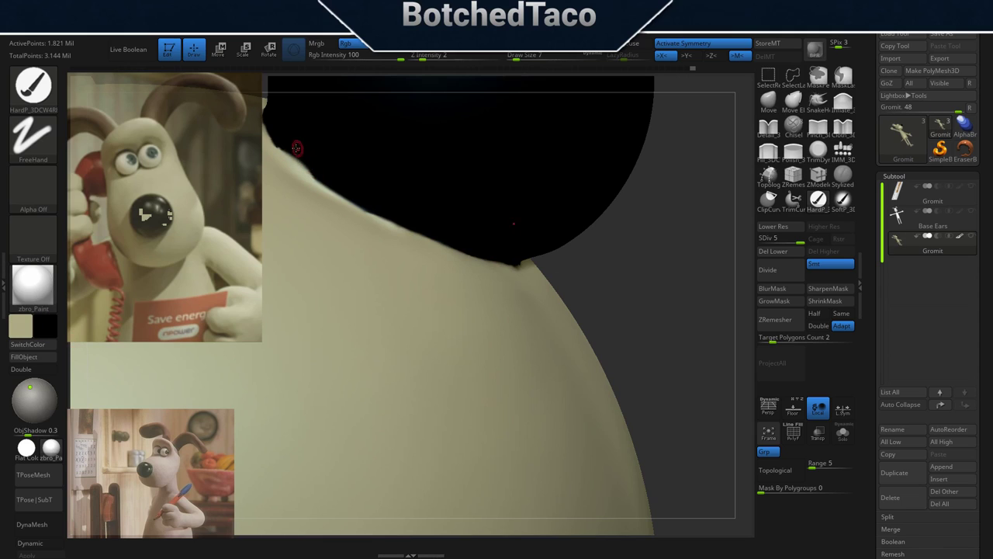
mouse_move(289, 148)
mouse_down()
mouse_move(281, 144)
mouse_move(304, 149)
mouse_up()
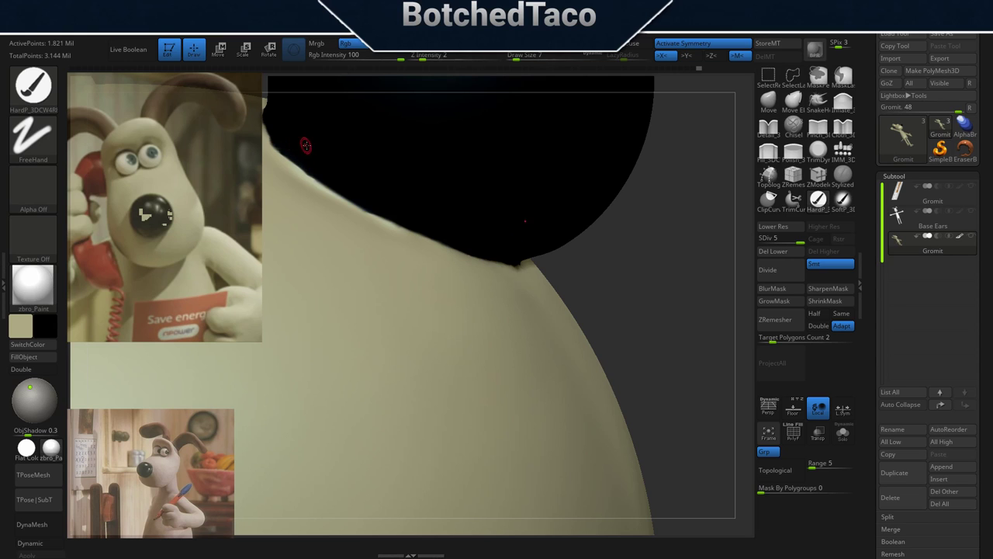
alt+drag(538, 263, 623, 391)
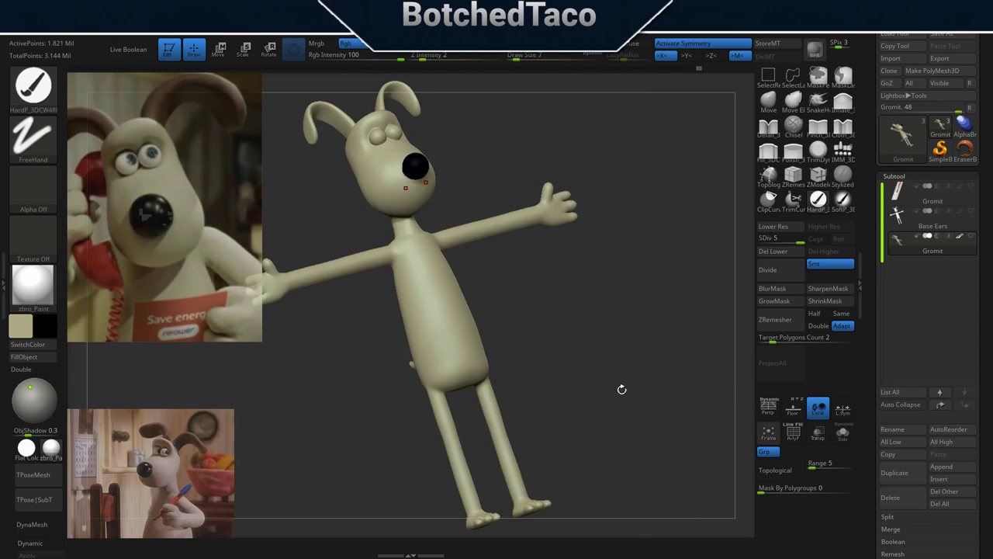
Sample Gromit's brown ear colour from the reference photo, keeping tan as the main colour.
drag(615, 332, 586, 411)
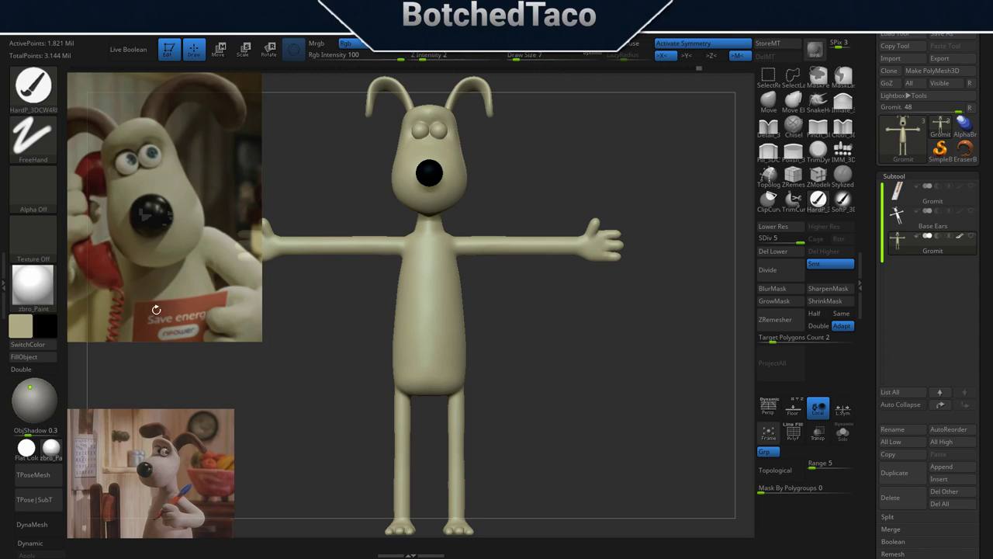
key(z)
click(42, 346)
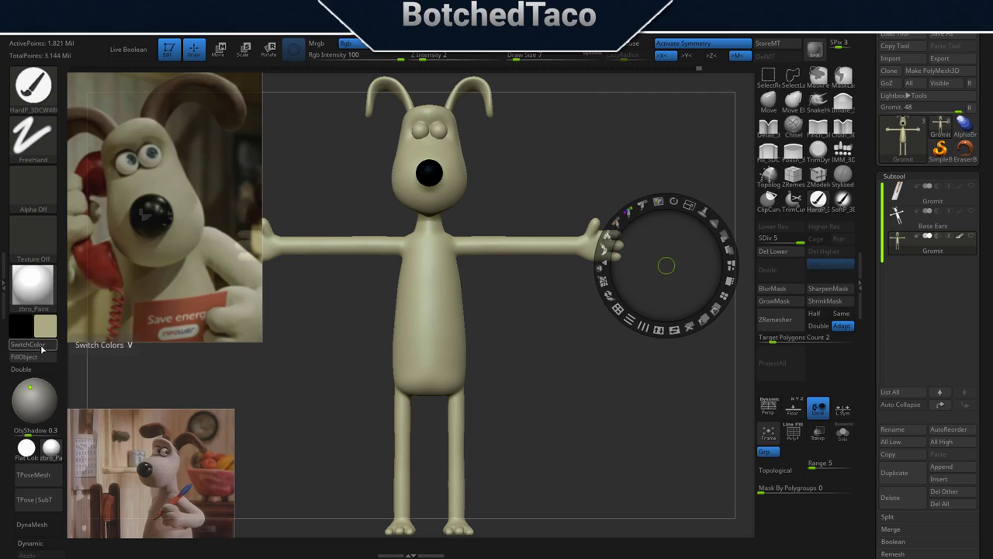
click(43, 347)
mouse_move(48, 324)
mouse_down()
mouse_move(152, 151)
mouse_move(153, 108)
mouse_up()
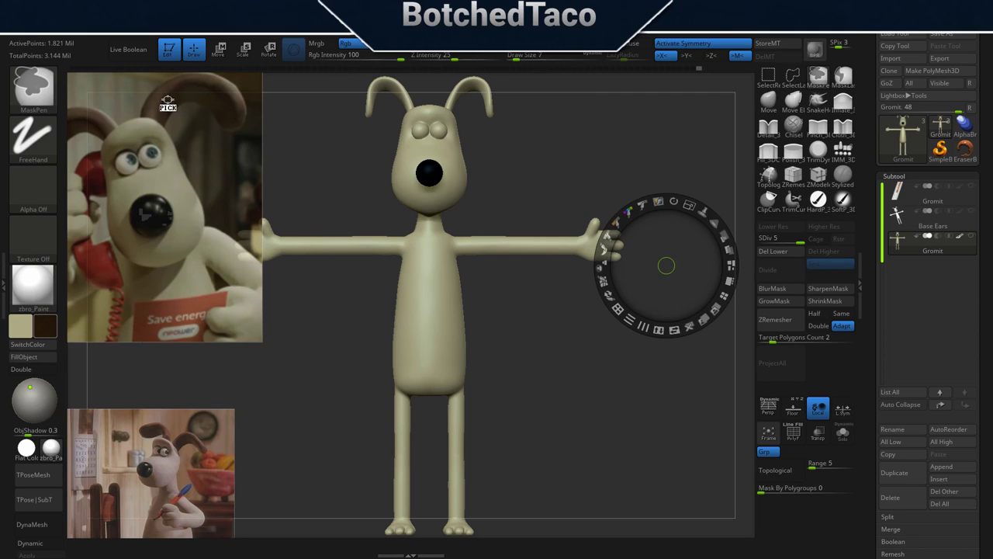
click(45, 350)
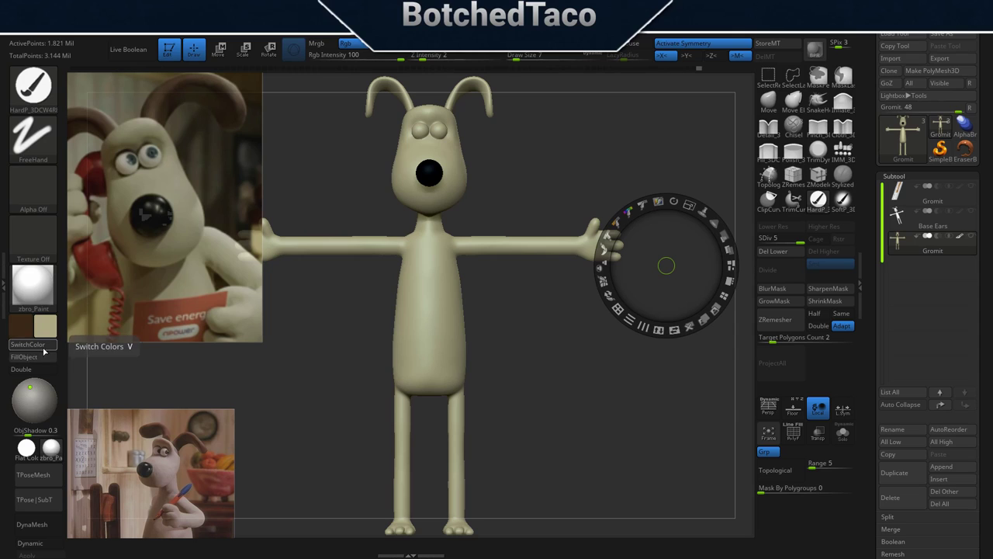
click(43, 347)
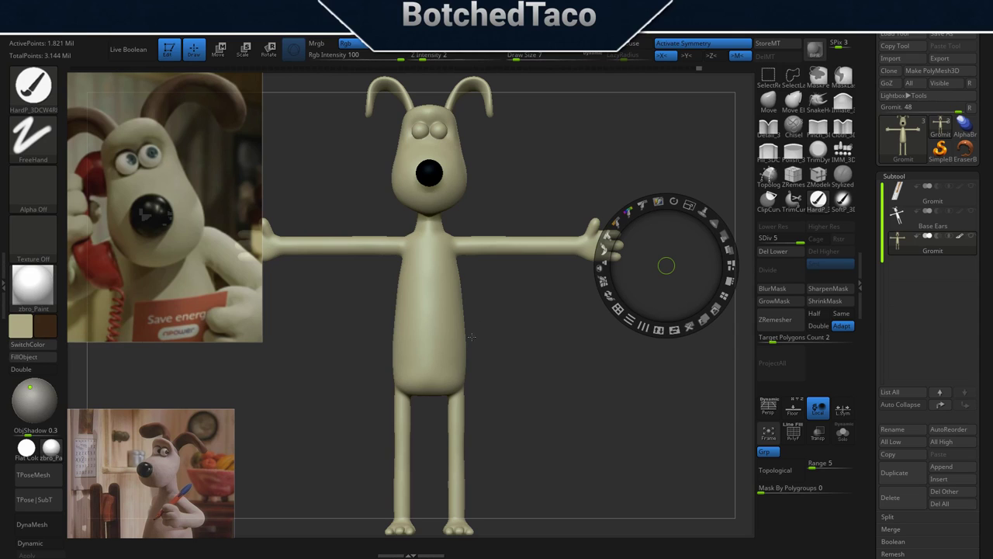
mouse_move(497, 295)
alt+mouse_down()
mouse_move(587, 257)
mouse_move(566, 356)
alt+mouse_up()
alt+drag(606, 267, 638, 274)
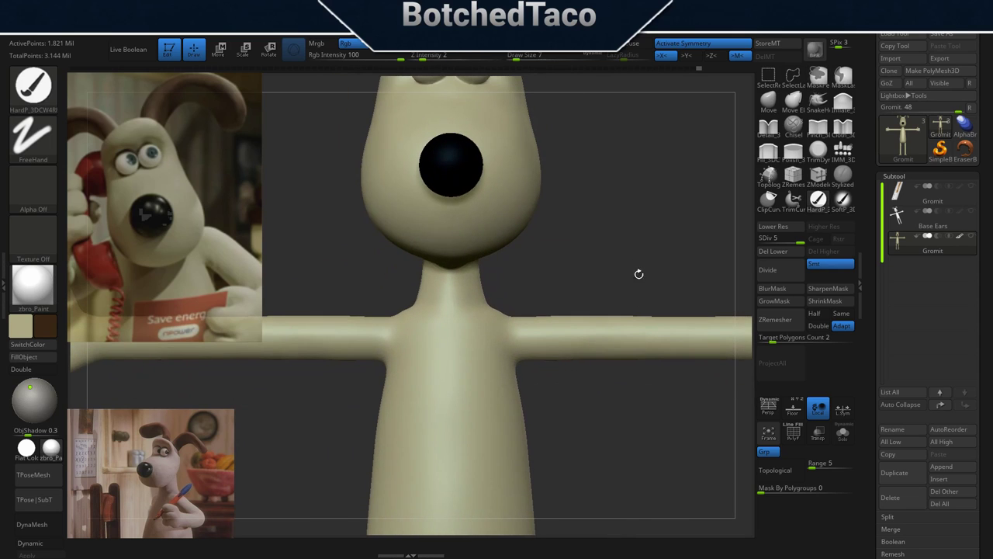
drag(599, 173, 602, 254)
mouse_move(596, 257)
mouse_down()
mouse_move(597, 314)
mouse_move(598, 299)
mouse_up()
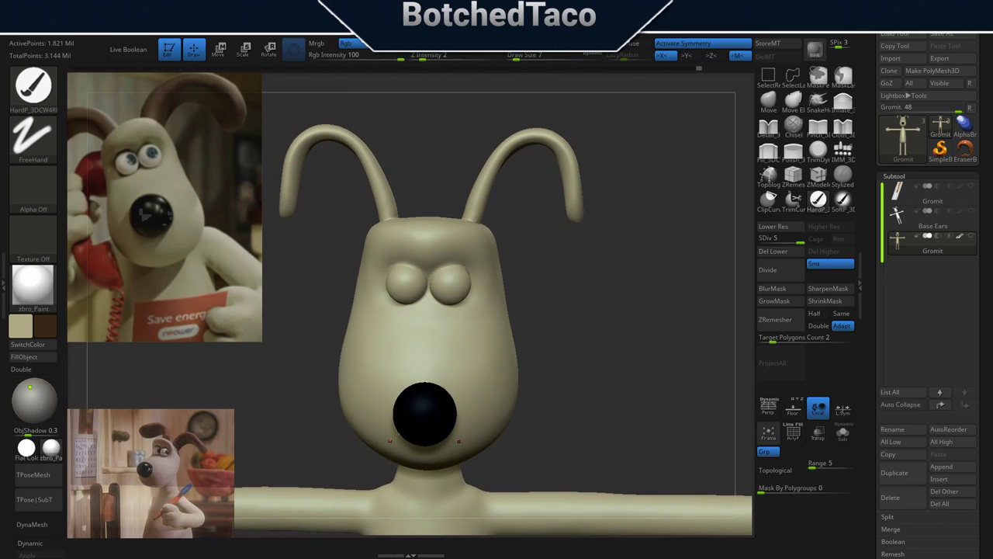
Choose a masking brush and mask both of Gromit's ears.
click(818, 77)
click(807, 95)
ctrl+drag(513, 220, 464, 211)
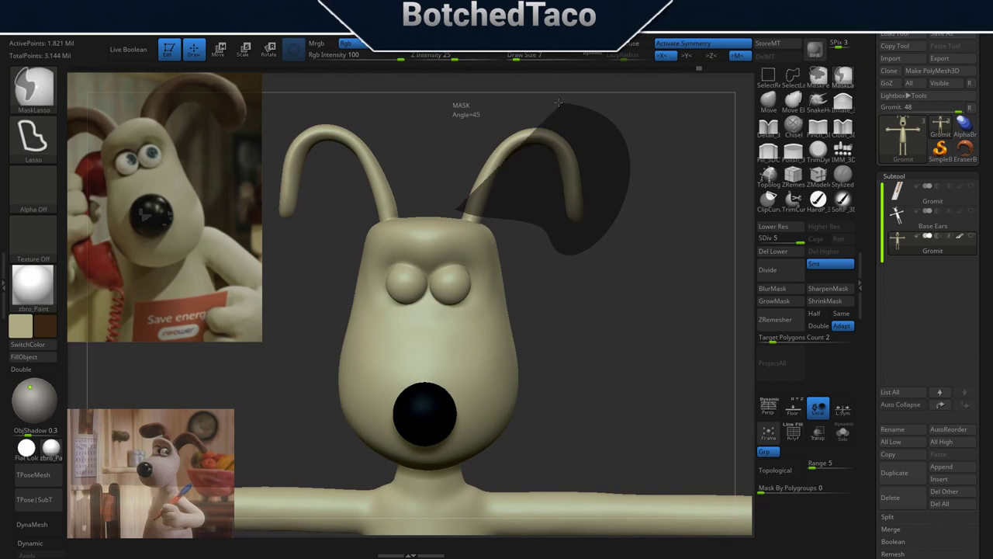
mouse_move(528, 205)
mouse_down()
mouse_move(585, 167)
mouse_move(585, 266)
mouse_up()
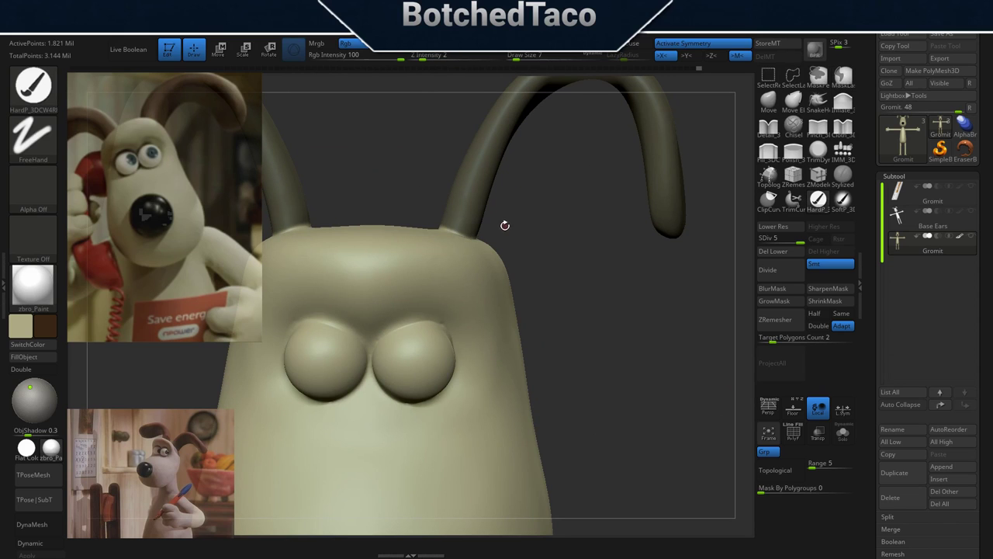
mouse_move(502, 228)
mouse_down()
mouse_move(540, 232)
mouse_move(532, 247)
mouse_up()
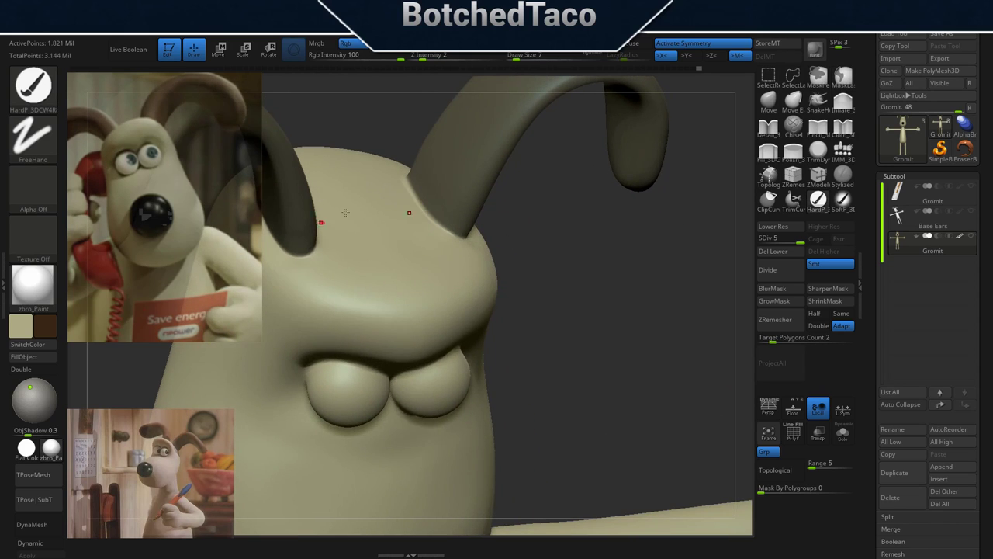
click(817, 75)
click(788, 96)
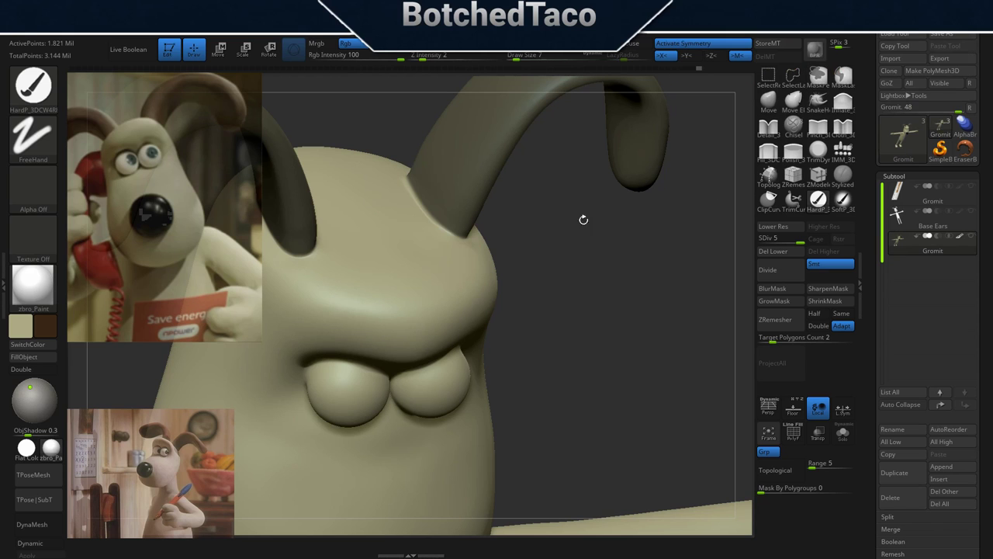
mouse_move(484, 184)
mouse_down()
mouse_move(606, 247)
mouse_move(349, 177)
mouse_up()
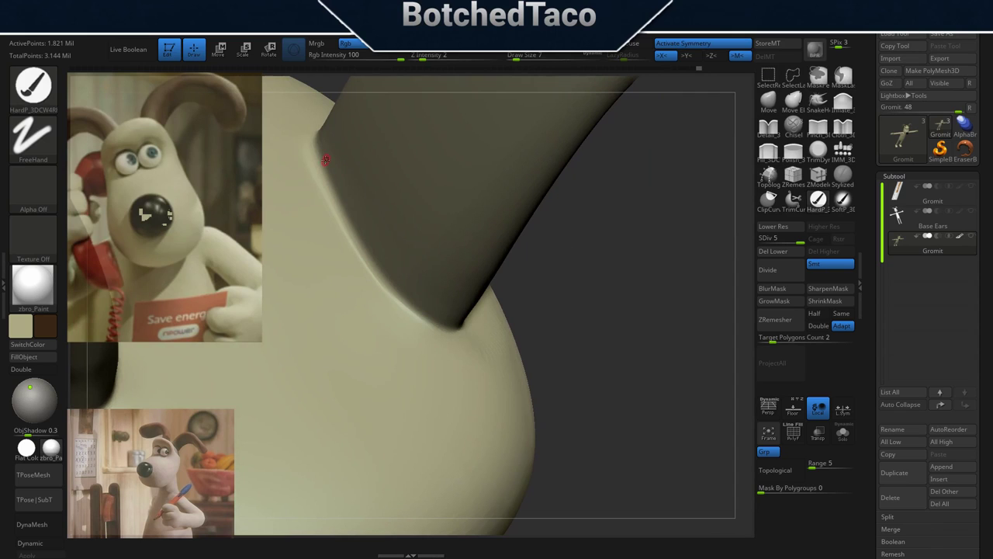
Paint mask along the ear's edge and base, erasing the excess at the base.
key(space)
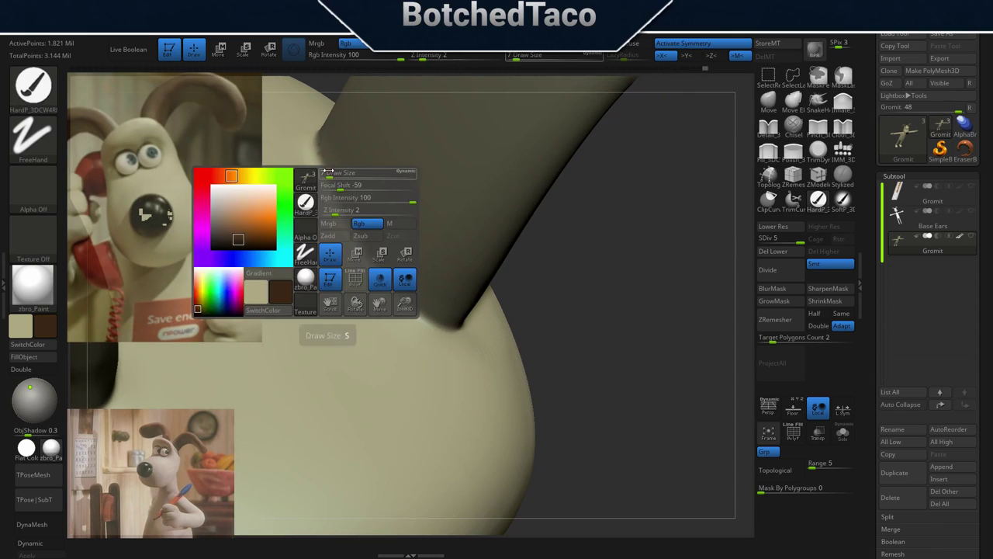
key(ctrl)
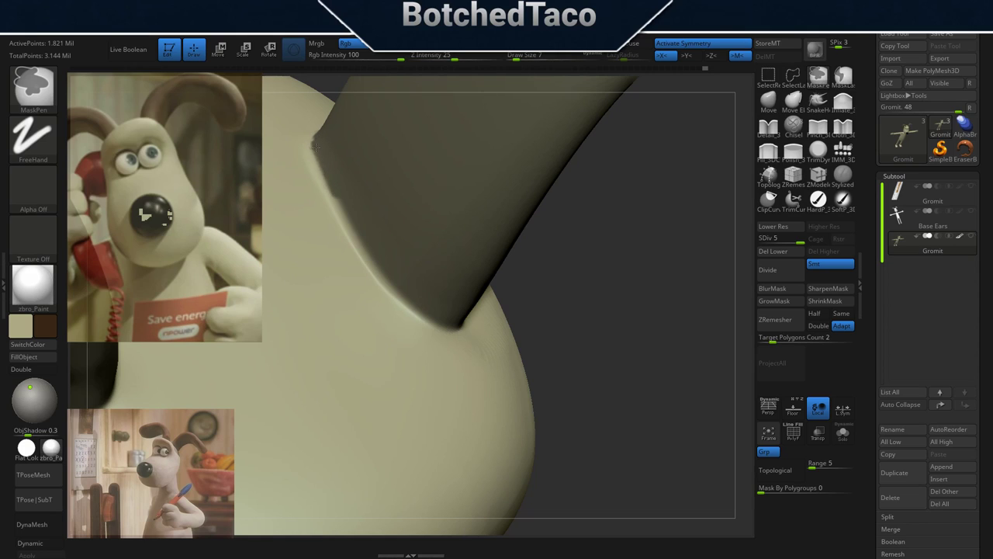
ctrl+drag(315, 152, 315, 181)
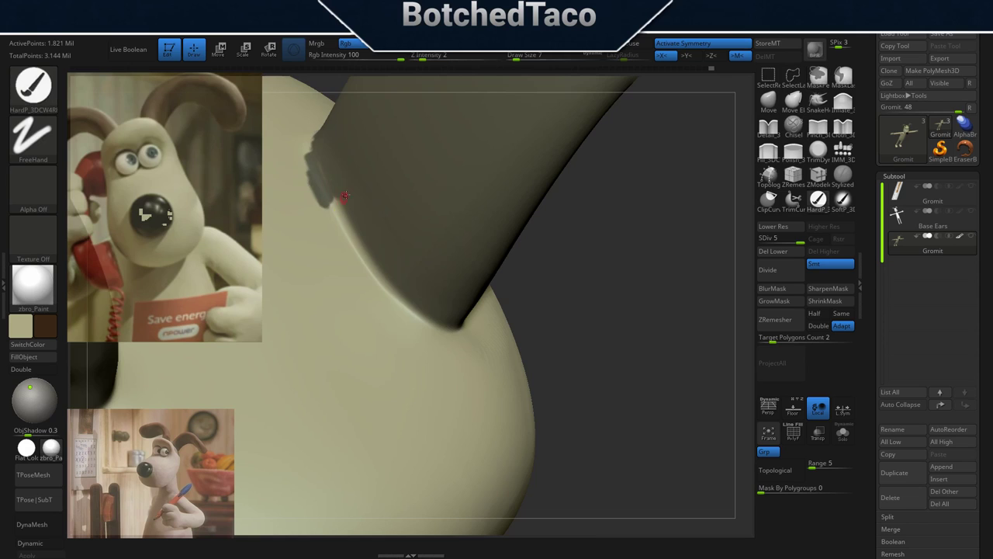
mouse_move(314, 180)
right_down()
mouse_move(391, 213)
mouse_move(402, 233)
right_up()
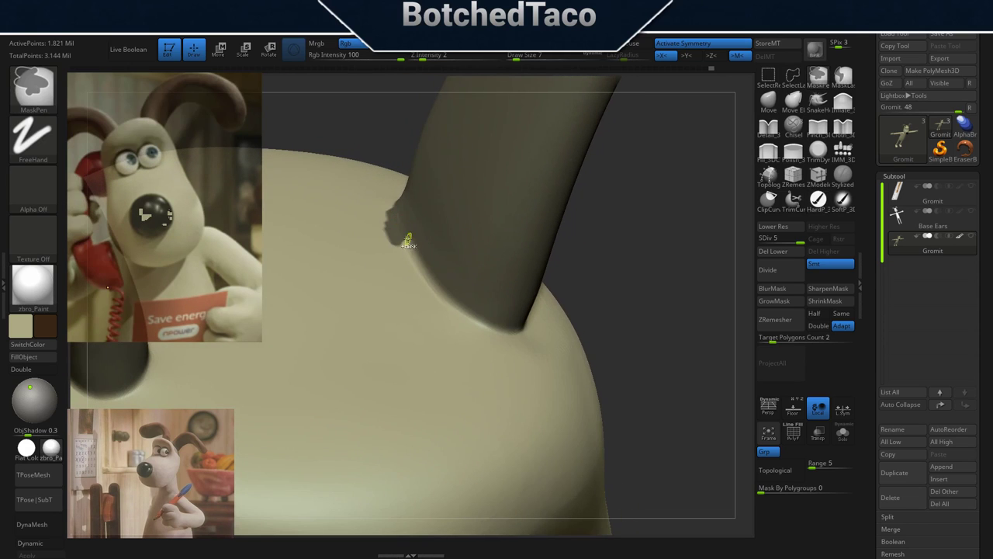
ctrl+drag(404, 234, 473, 316)
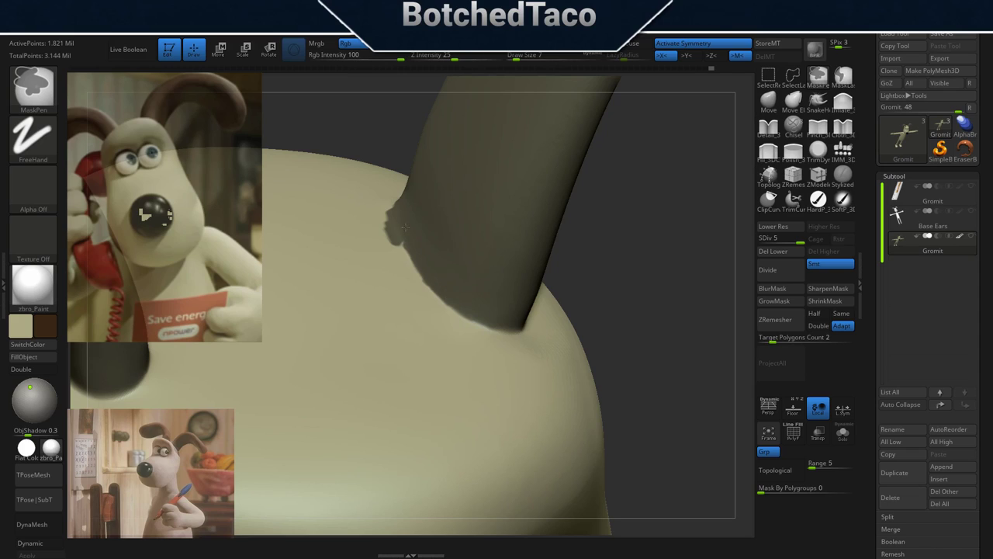
ctrl+alt+drag(378, 215, 380, 212)
mouse_move(443, 284)
right_down()
mouse_move(426, 236)
mouse_move(370, 207)
right_up()
key(ctrl)
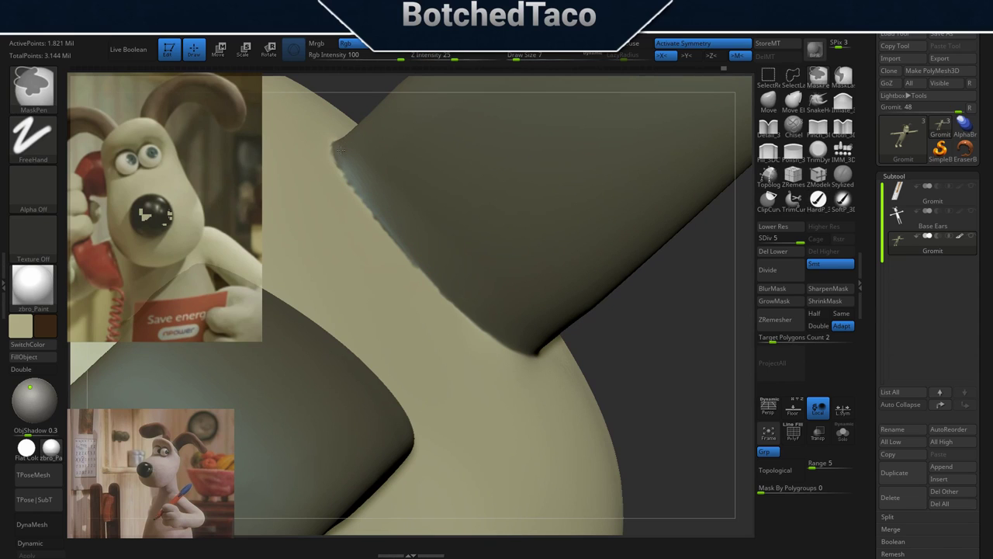
Refine the ear-base mask from several angles, then apply SharpenMask.
right_drag(351, 170, 337, 135)
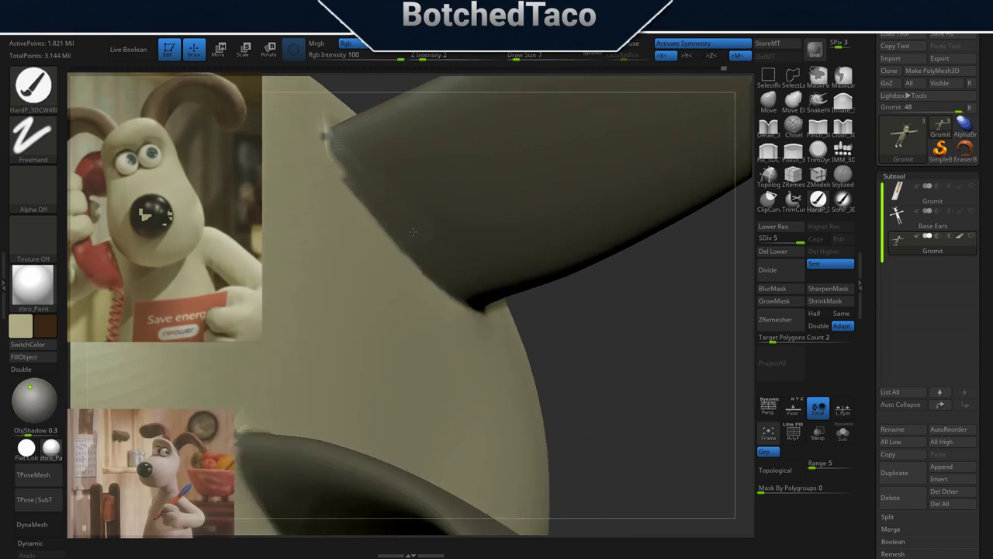
key(ctrl)
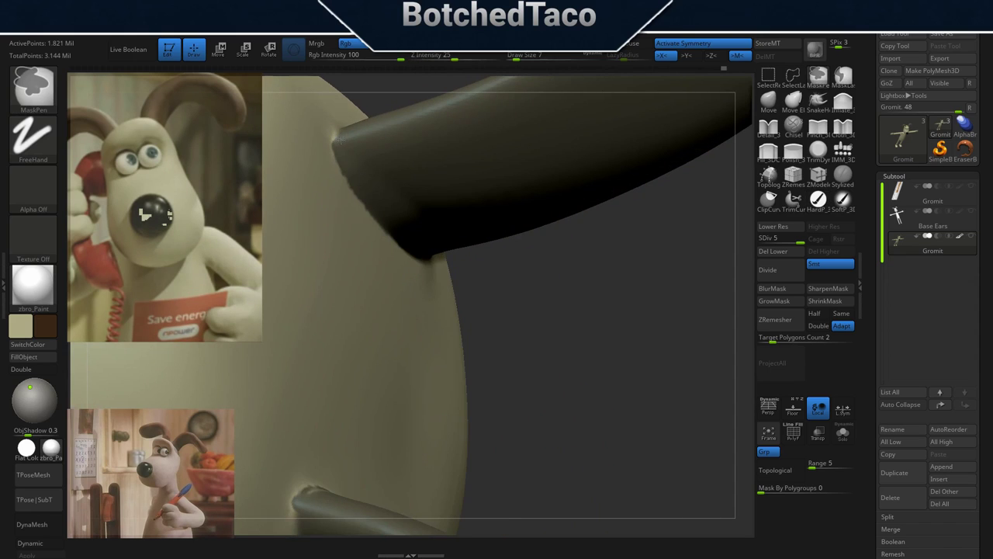
key(ctrl)
key(ctrl)
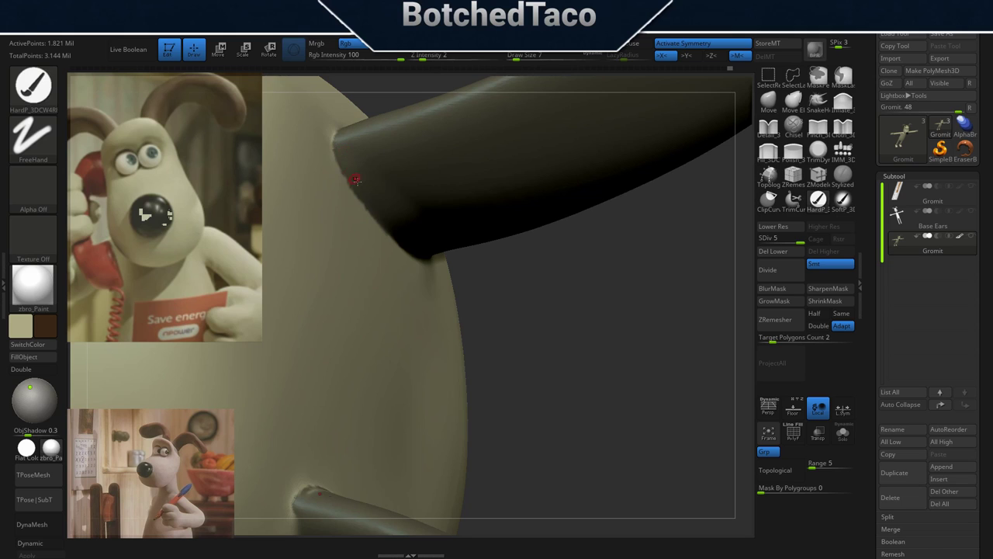
mouse_move(376, 243)
right_down()
mouse_move(337, 215)
mouse_move(350, 284)
right_up()
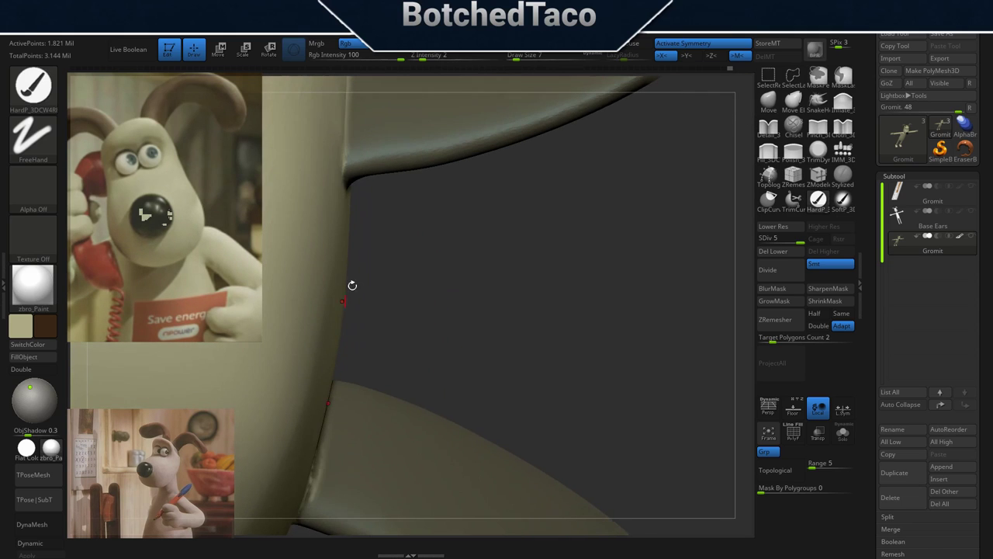
key(ctrl)
right_drag(386, 204, 365, 295)
key(ctrl)
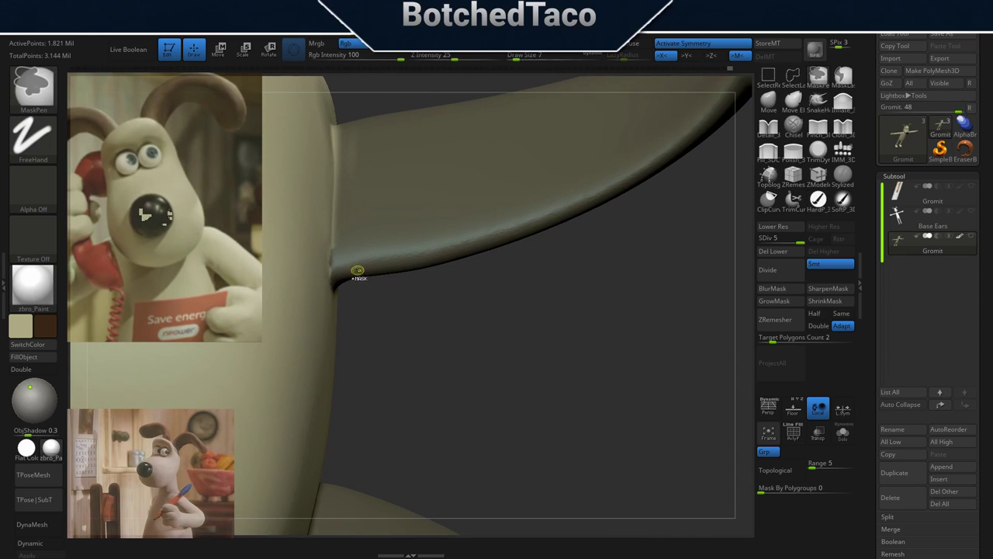
key(ctrl)
key(ctrl)
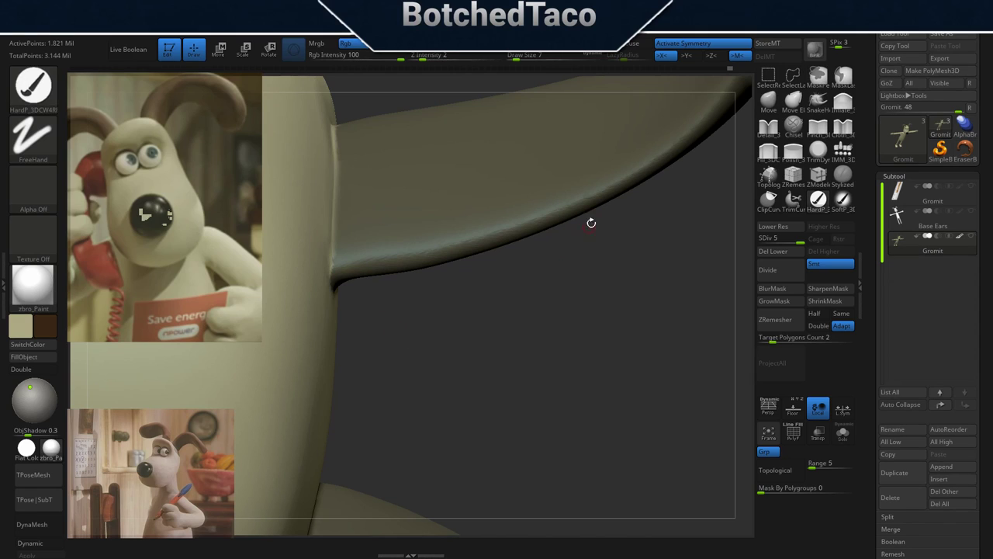
click(832, 290)
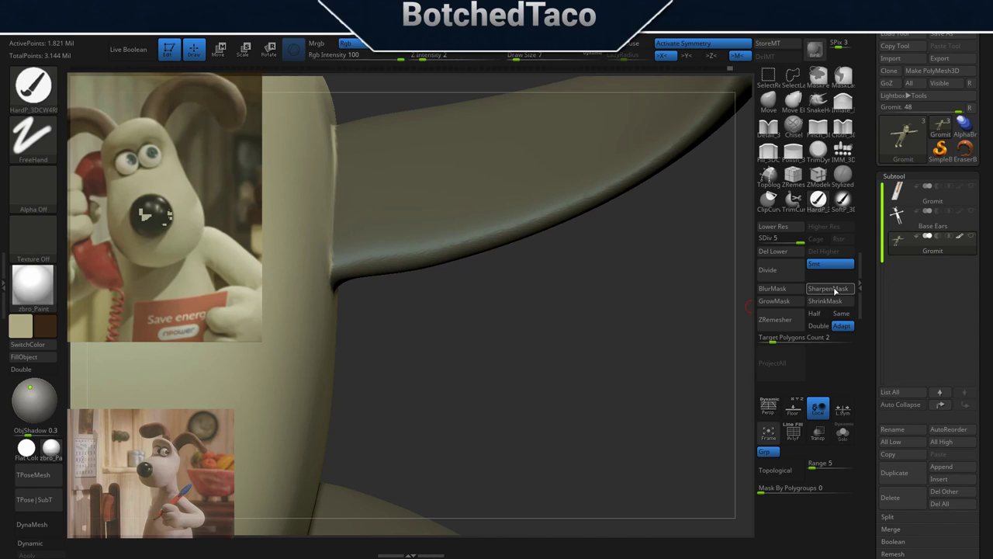
Grow the ear mask, invert it onto the body, and touch up the mask edges.
click(774, 301)
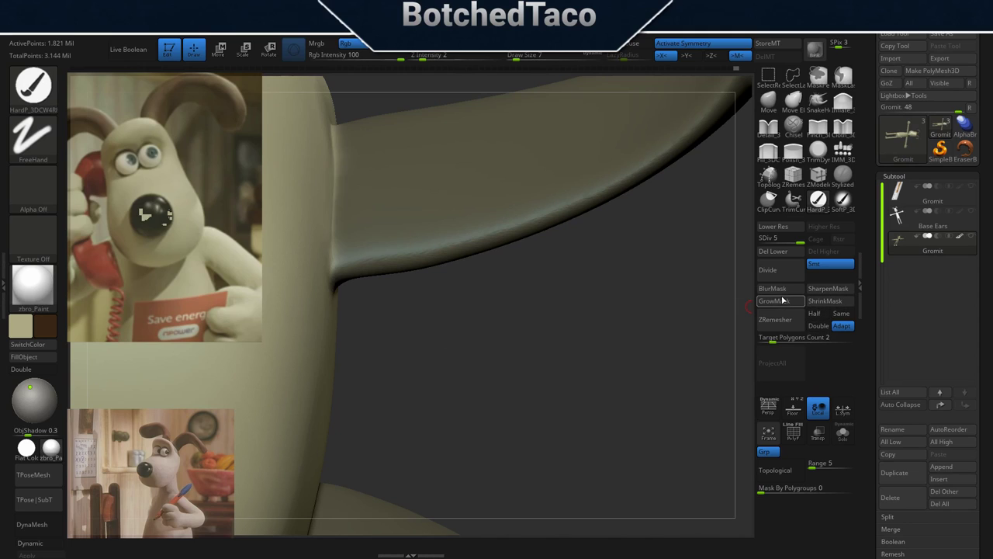
ctrl+click(642, 325)
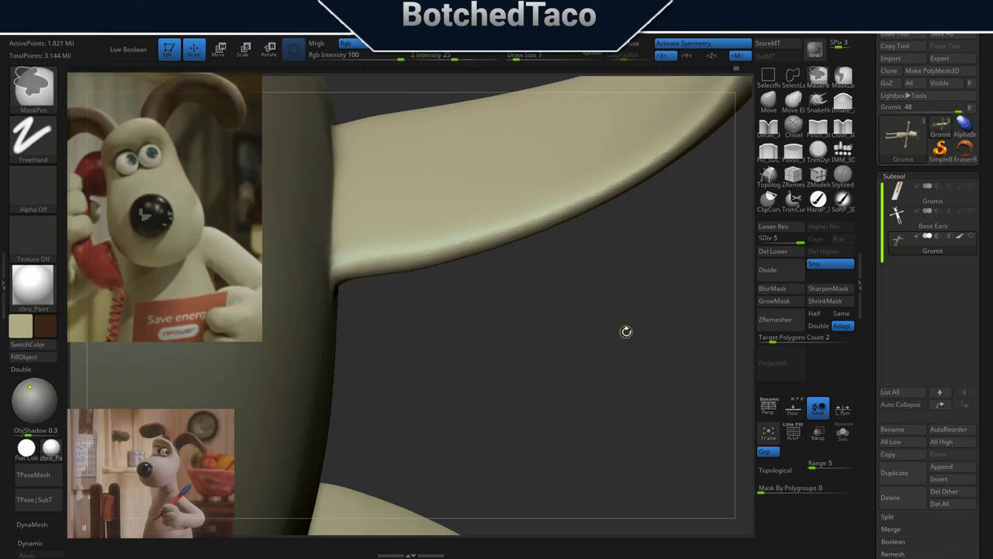
mouse_move(639, 350)
mouse_down()
mouse_move(633, 334)
mouse_move(603, 328)
mouse_move(505, 331)
mouse_up()
key(ctrl)
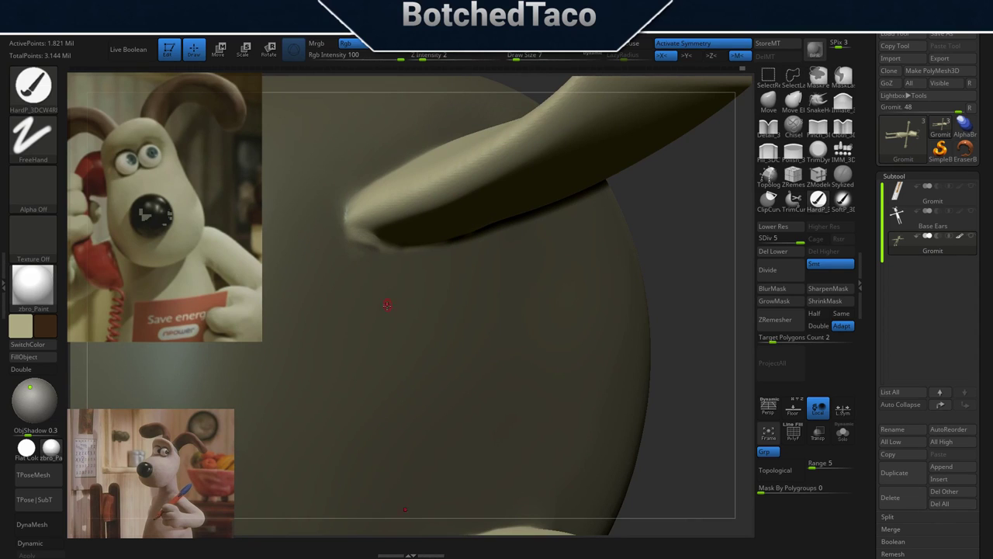
key(shift+z)
key(shift+z)
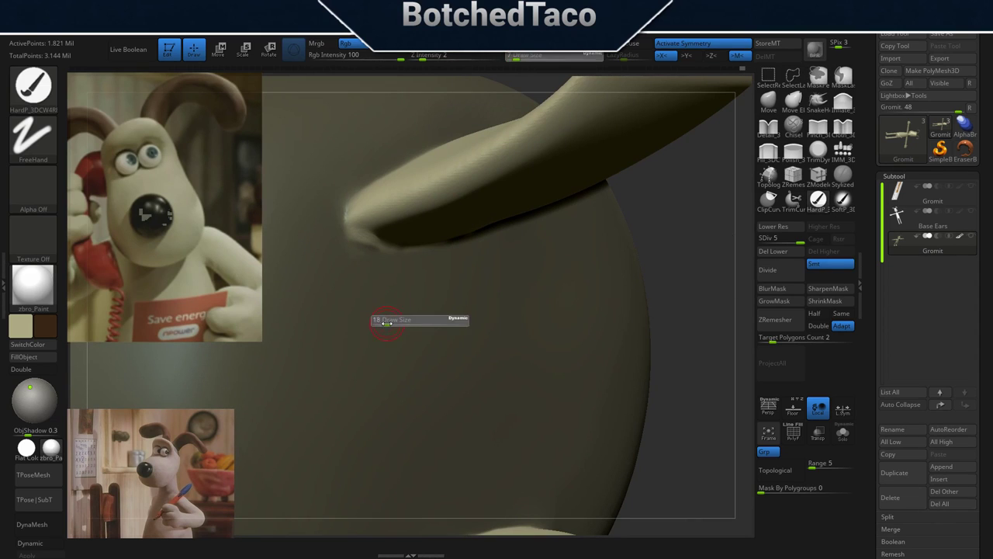
key(ctrl)
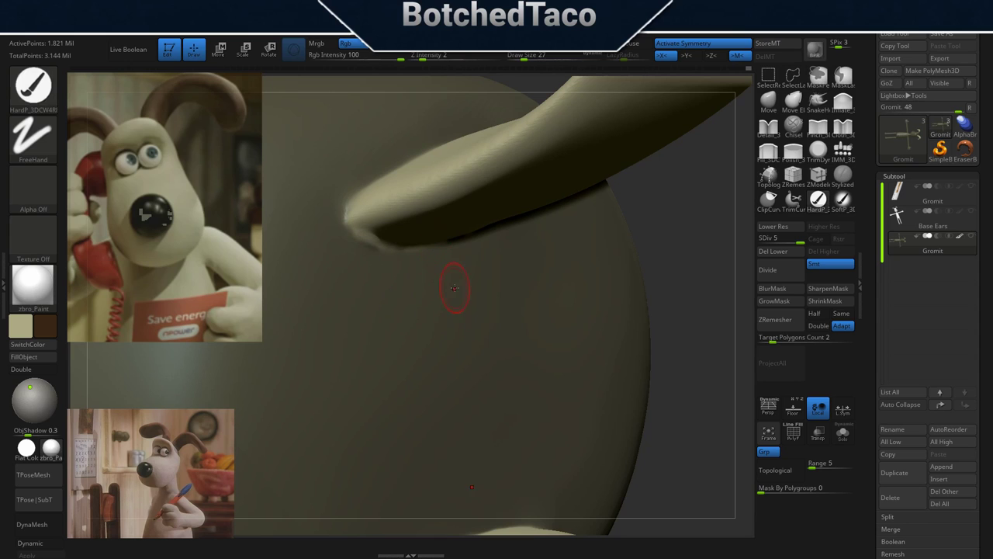
mouse_move(534, 322)
right_down()
mouse_move(515, 311)
mouse_move(508, 285)
right_up()
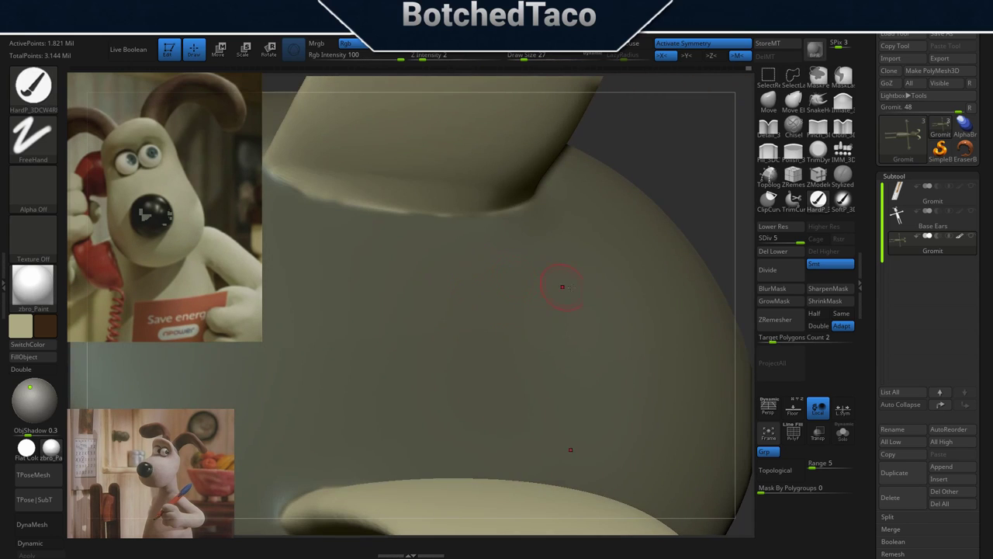
key(ctrl)
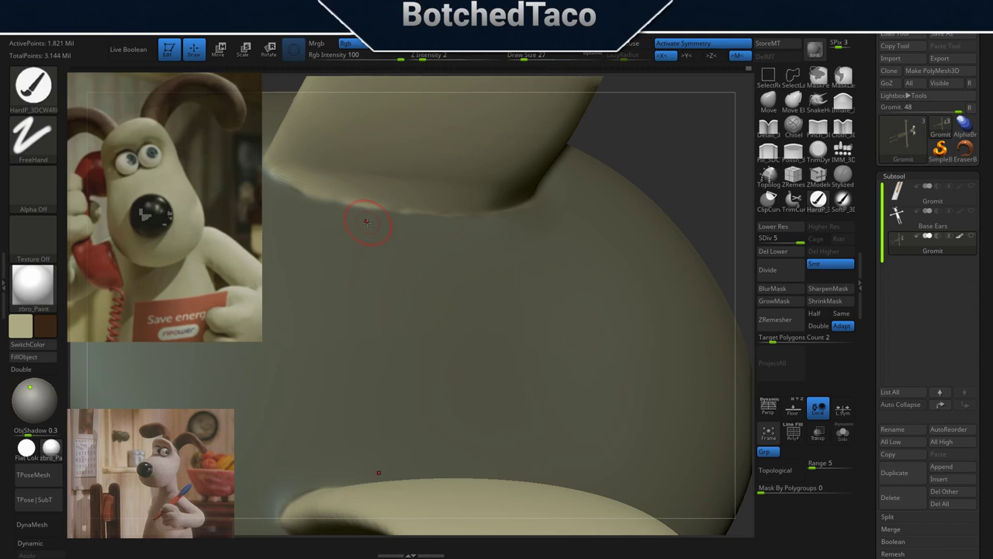
Set Draw Size to 120 and paint both ears dark brown.
key(f)
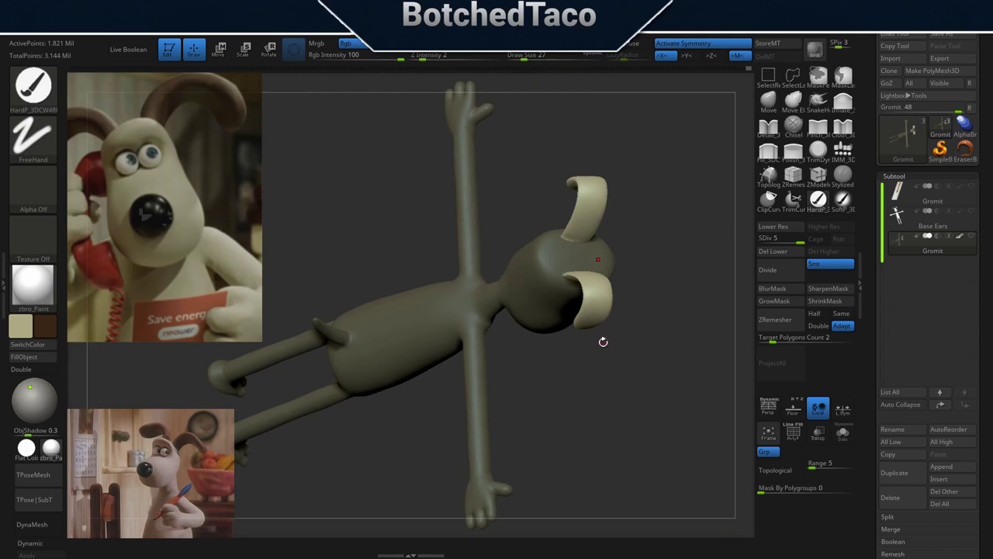
key(s)
drag(627, 363, 632, 371)
mouse_move(603, 302)
mouse_down()
mouse_move(589, 324)
mouse_move(587, 190)
mouse_move(576, 229)
mouse_move(592, 225)
mouse_up()
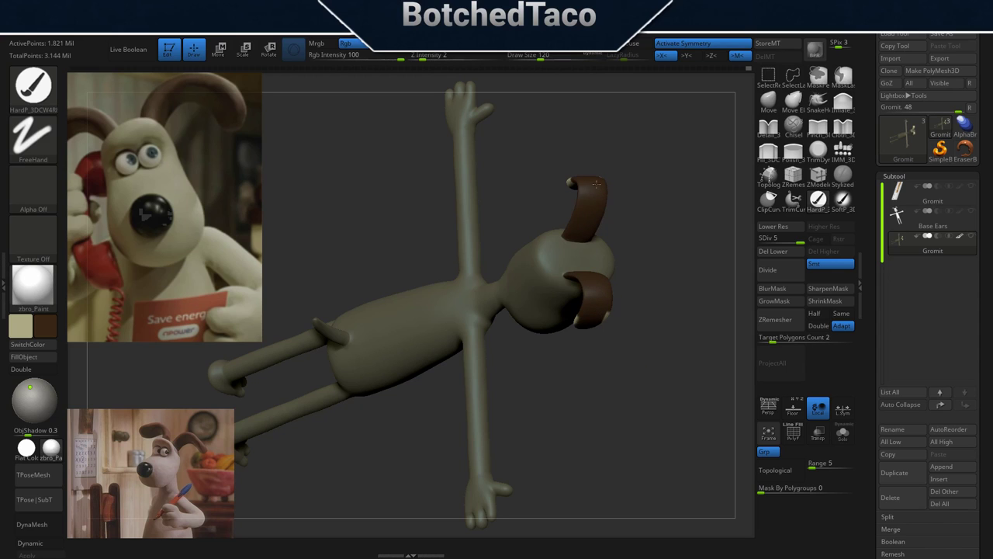
drag(610, 322, 606, 312)
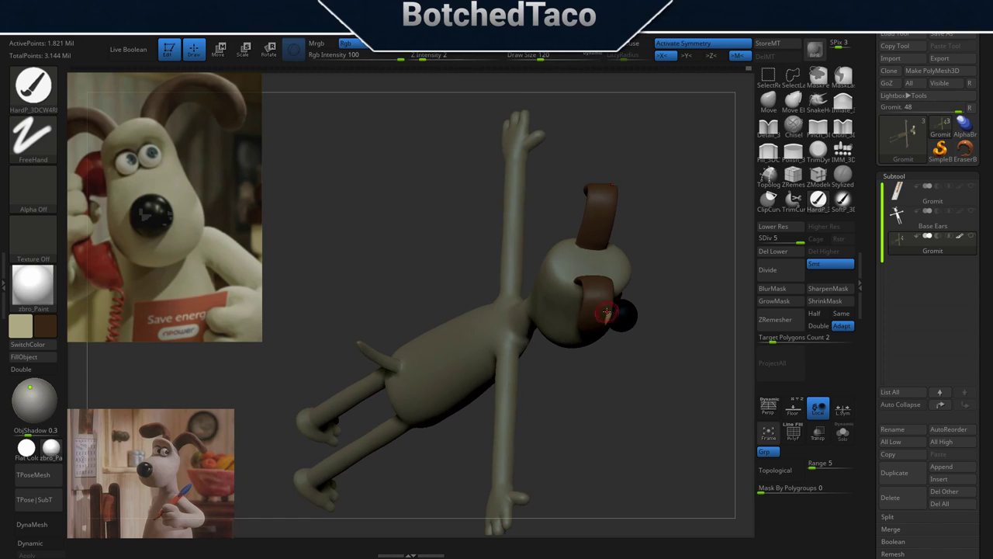
right_drag(606, 310, 640, 326)
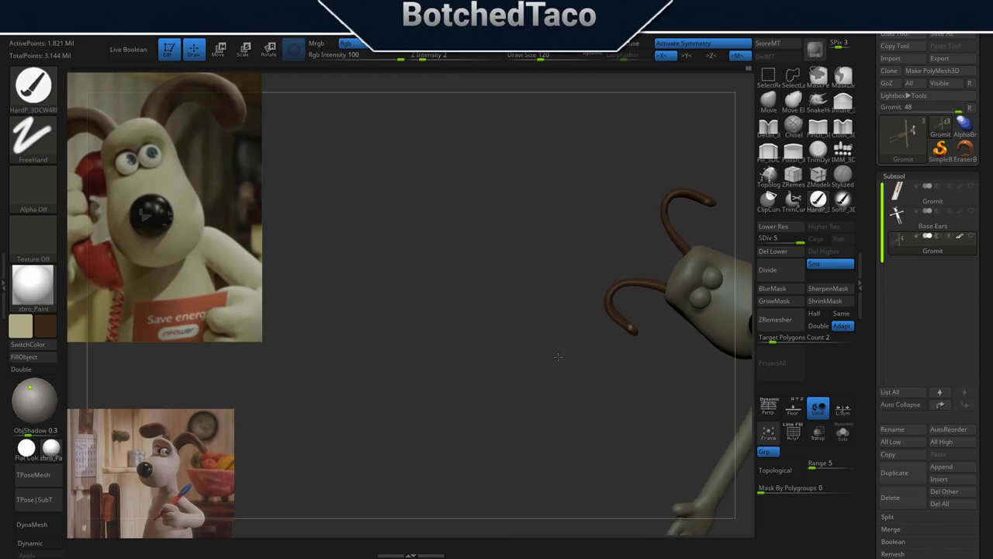
Turn Gromit to a front view and clear the mask from the whole model.
mouse_move(637, 370)
mouse_down()
mouse_move(662, 353)
mouse_move(581, 276)
mouse_up()
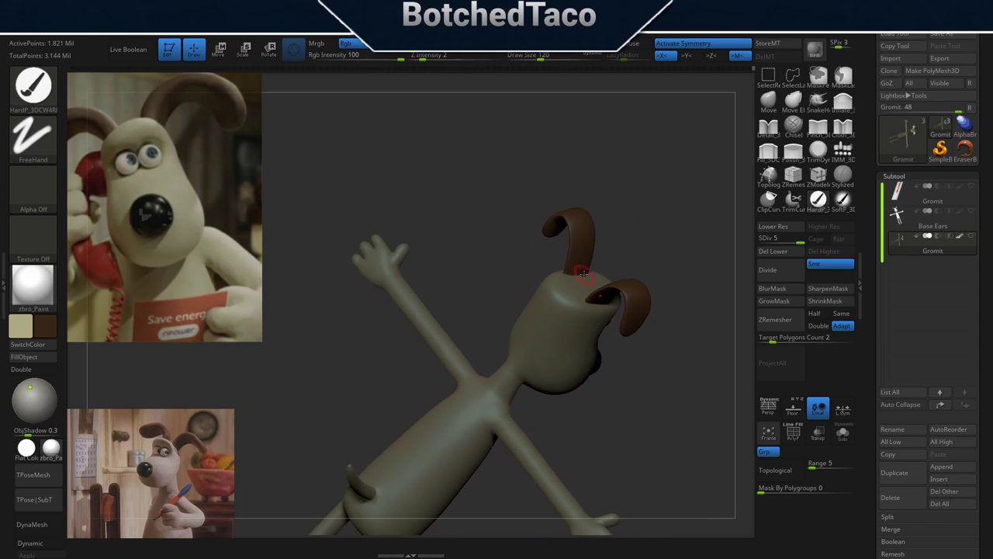
drag(665, 303, 672, 383)
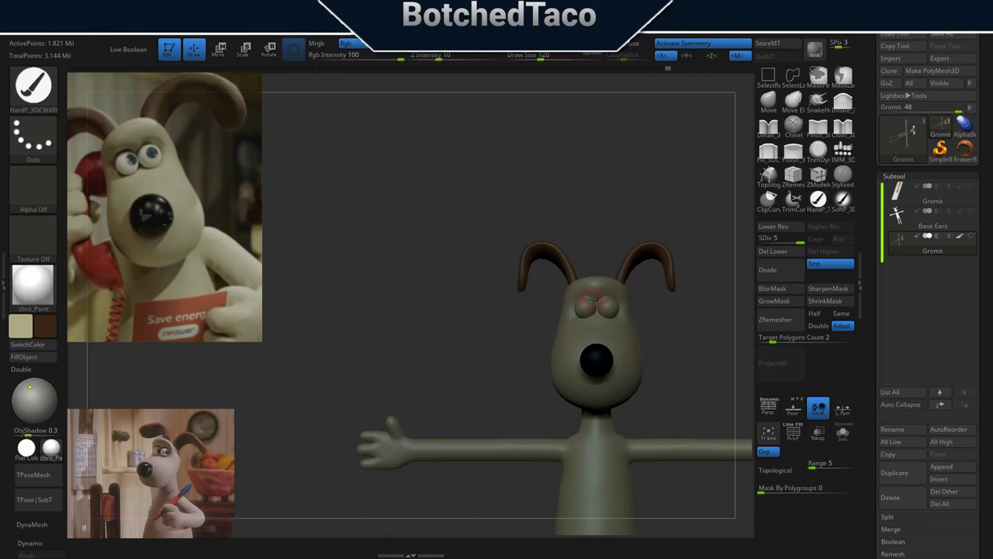
key(f)
key(ctrl)
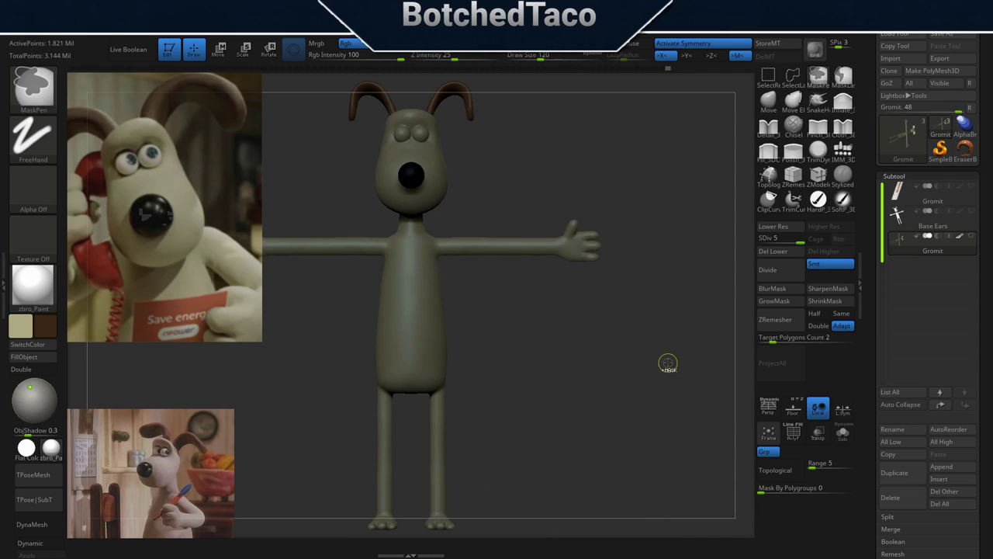
ctrl+drag(677, 366, 594, 452)
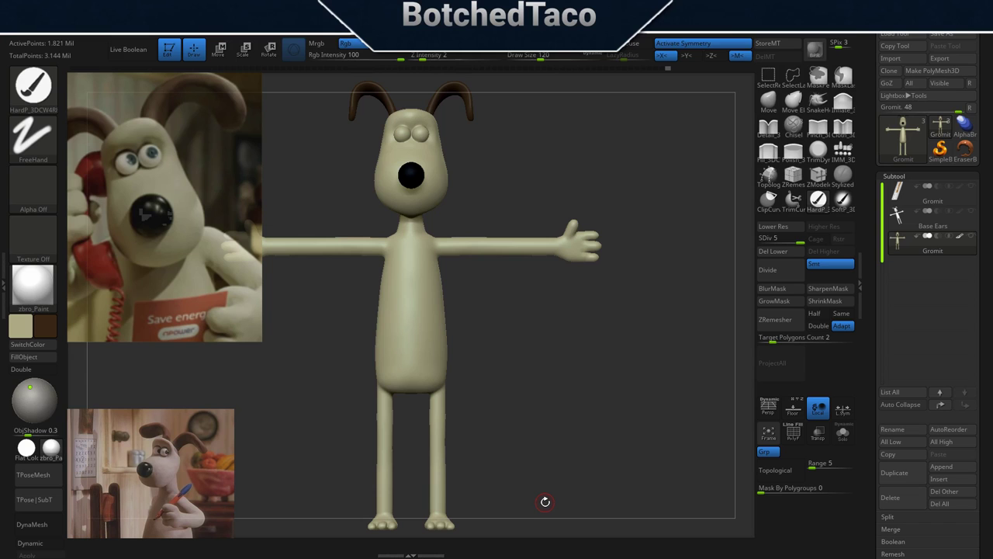
key(f)
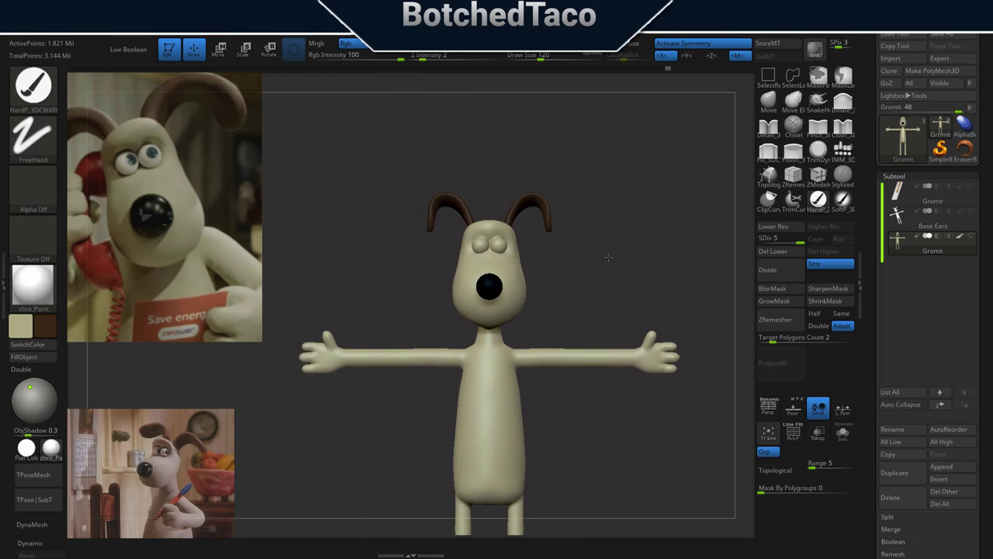
scroll(644, 135, up, 5)
alt+drag(644, 135, 612, 337)
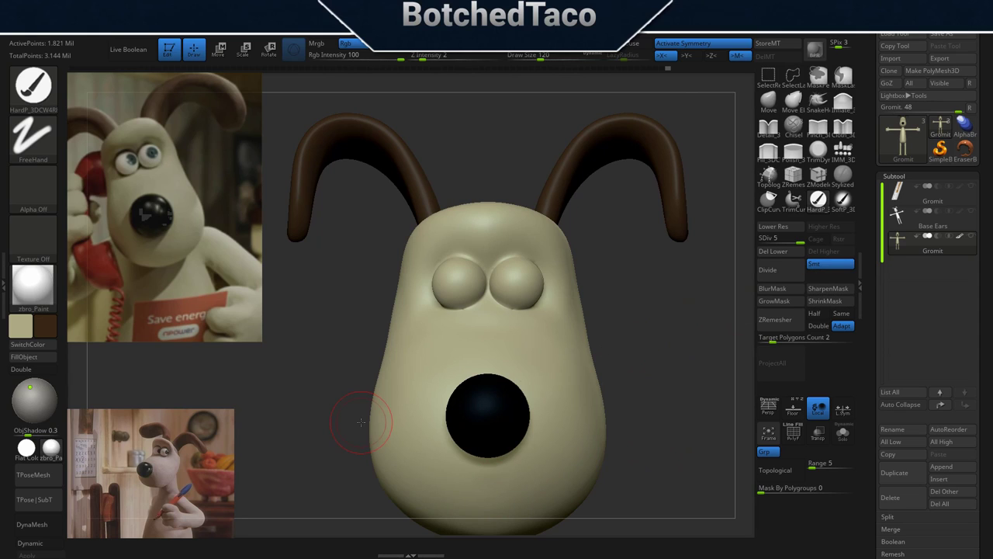
Pick near-white, set Draw Size to 71, and paint both eyeballs with mirrored strokes.
click(45, 335)
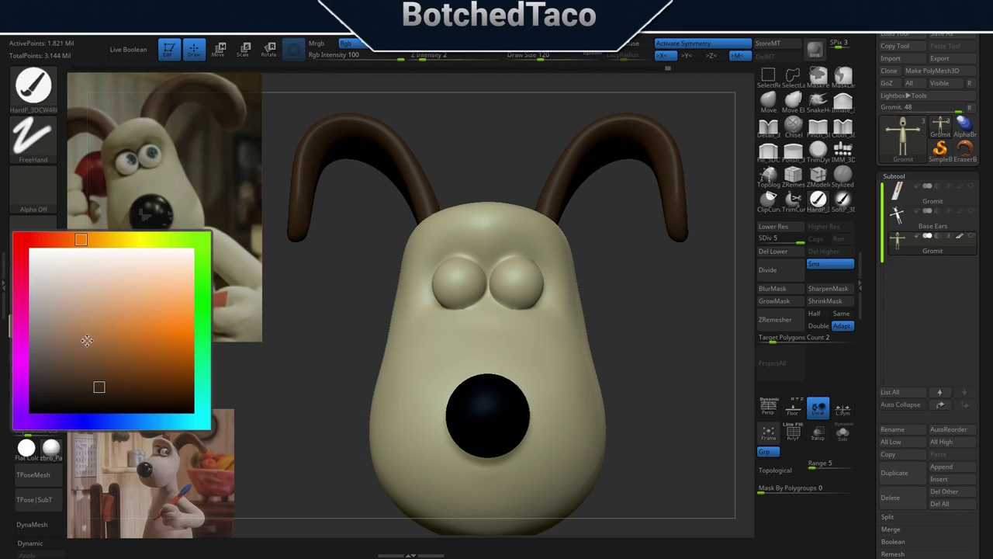
click(36, 254)
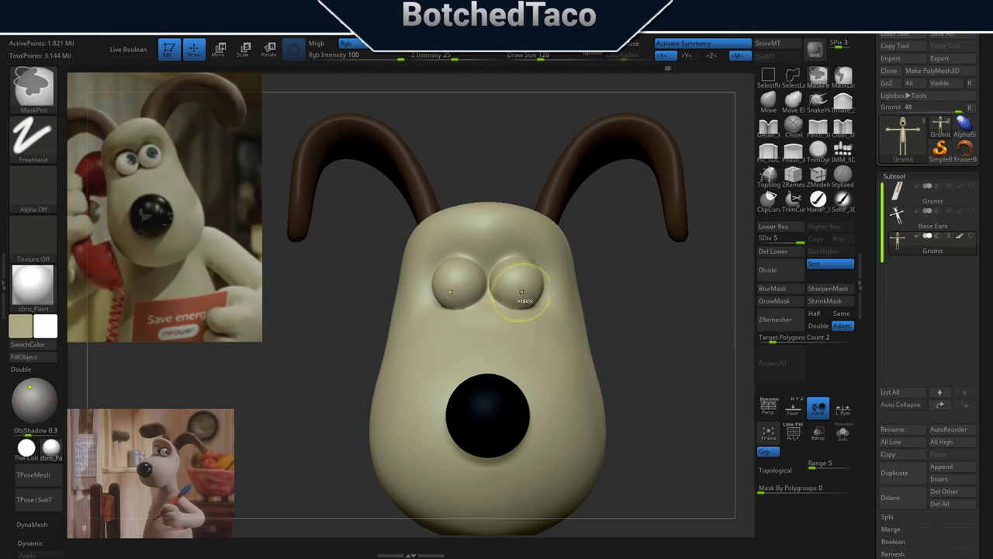
scroll(532, 279, up, 5)
key(s)
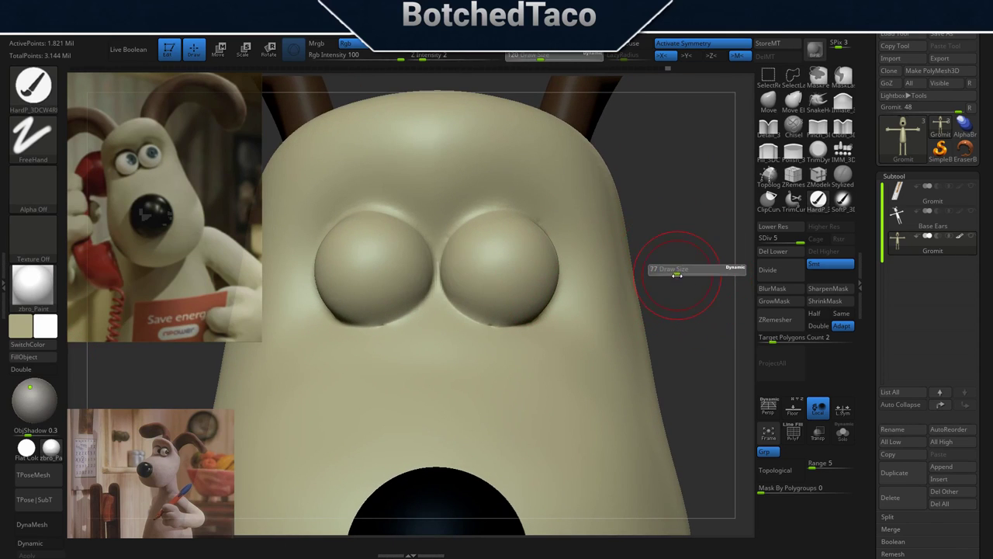
click(655, 270)
click(498, 267)
drag(498, 267, 520, 268)
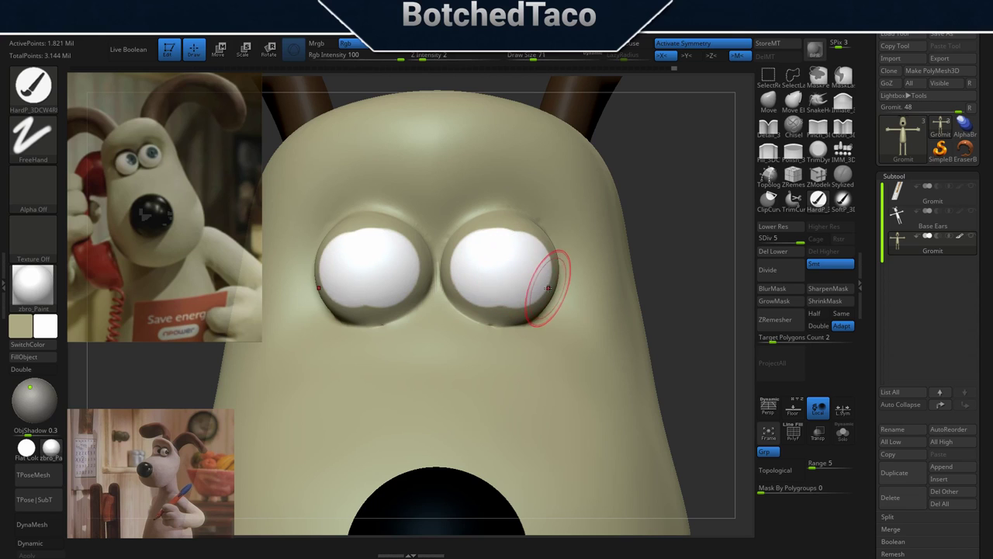
right_drag(543, 277, 527, 288)
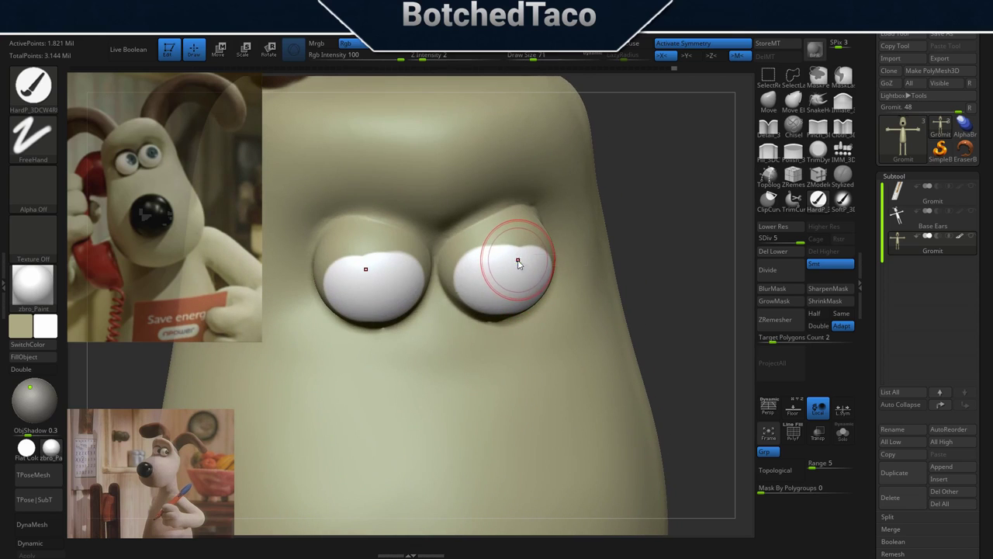
Reduce Draw Size to 37 and try brow strokes over the eyes, then undo them.
key(s)
mouse_move(510, 263)
mouse_down()
mouse_move(500, 262)
mouse_move(496, 226)
mouse_move(447, 273)
mouse_move(450, 263)
mouse_up()
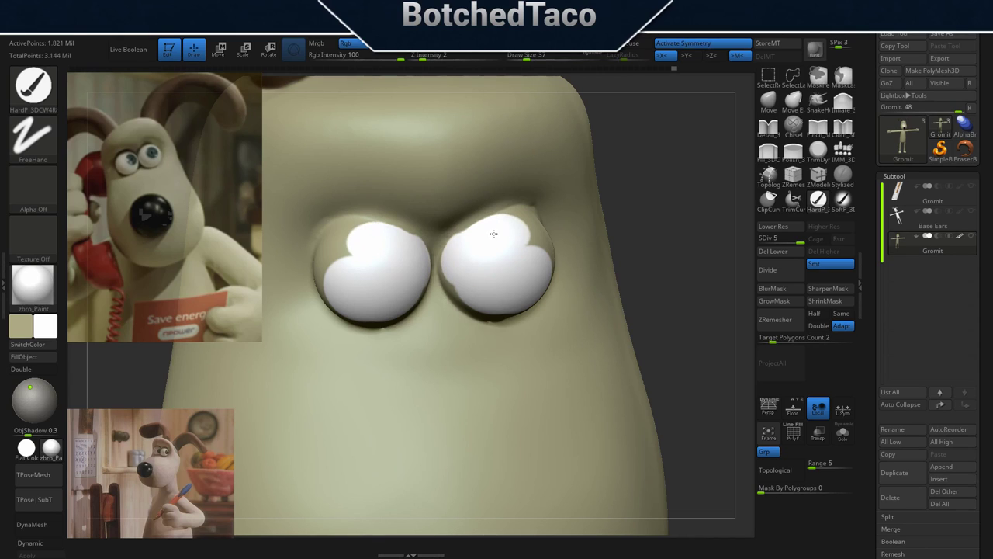
key(ctrl)
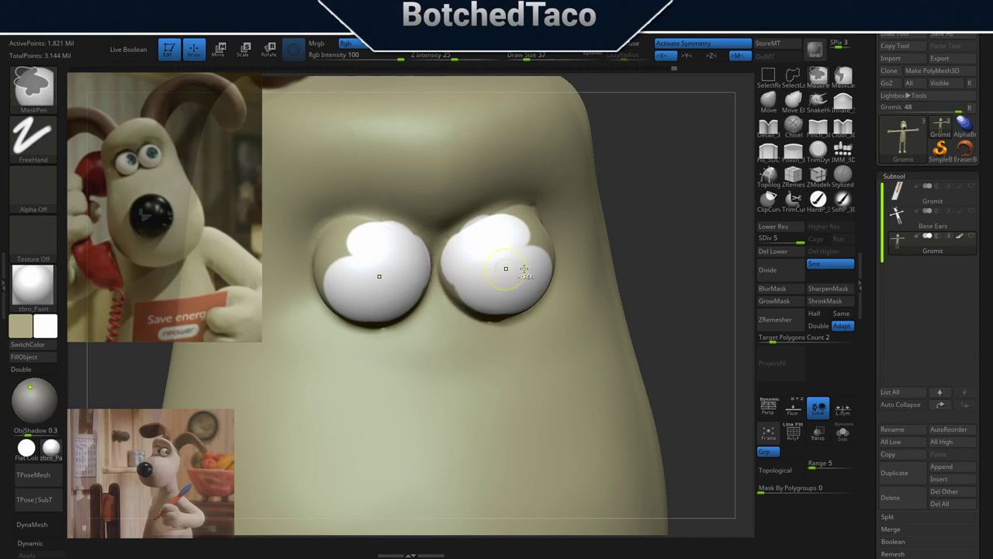
drag(525, 268, 500, 228)
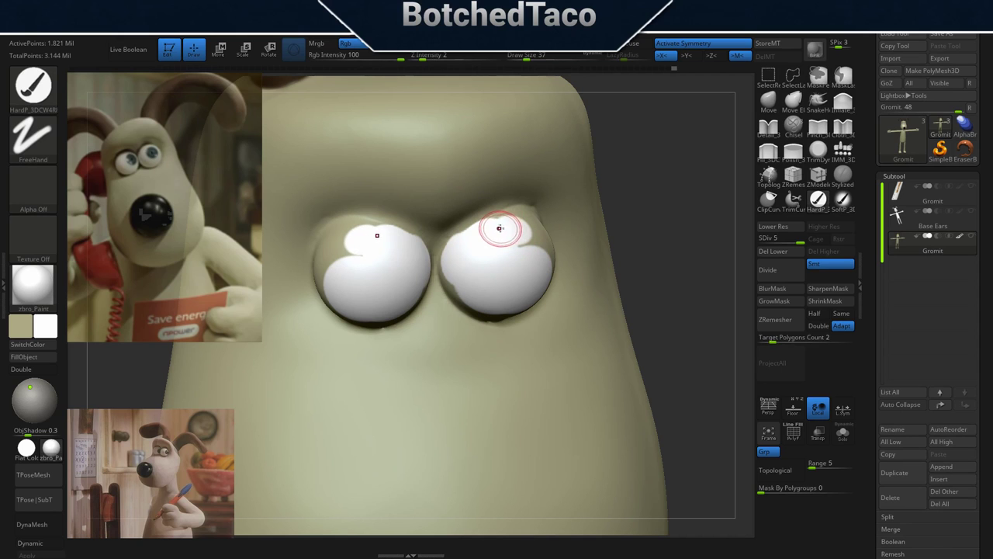
mouse_move(500, 227)
mouse_down()
mouse_move(547, 264)
mouse_move(476, 255)
mouse_move(467, 233)
mouse_move(518, 251)
mouse_up()
key(ctrl+z)
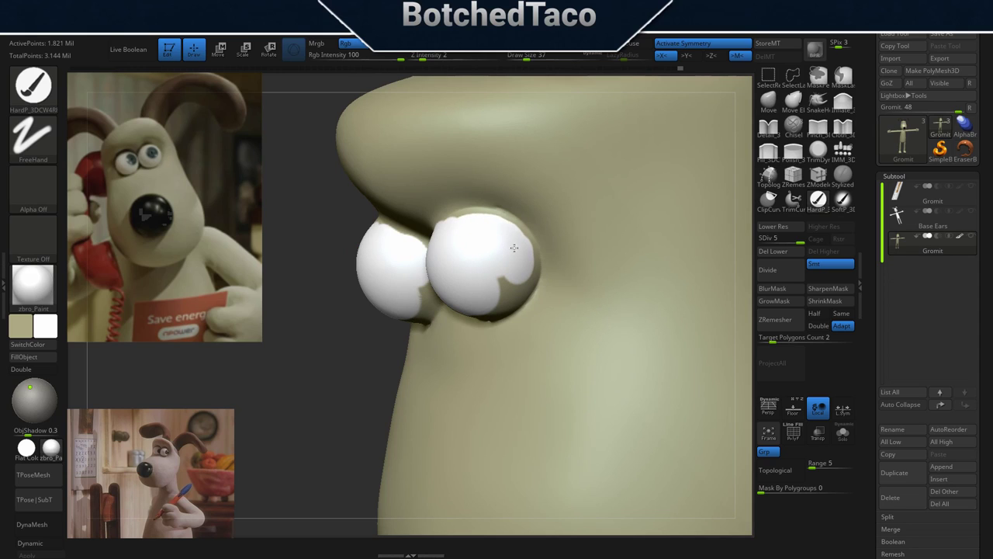
Sculpt the skin back off the front eye and smooth its lower-right edge.
right_drag(395, 288, 523, 259)
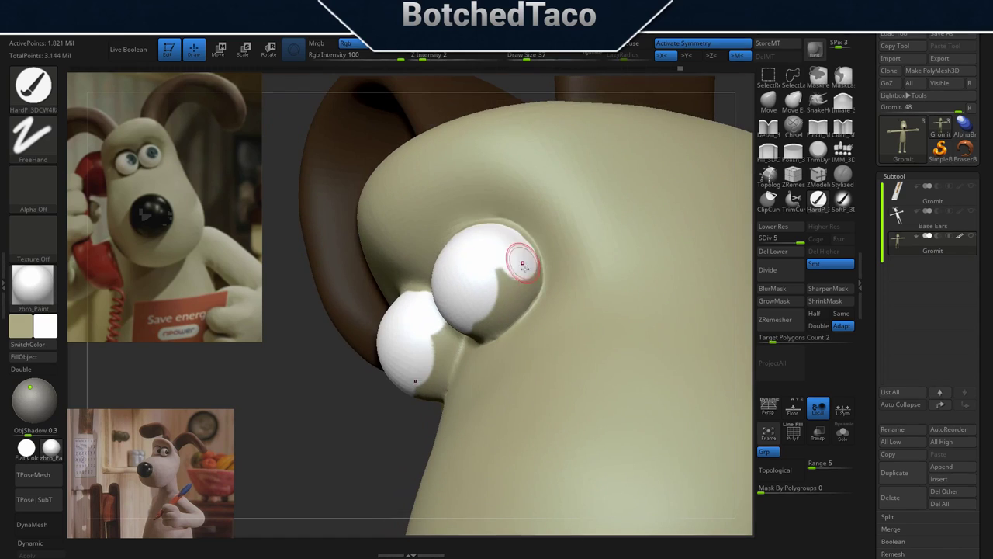
mouse_move(514, 267)
mouse_down()
mouse_move(506, 290)
mouse_move(537, 263)
mouse_move(499, 310)
mouse_move(508, 323)
mouse_up()
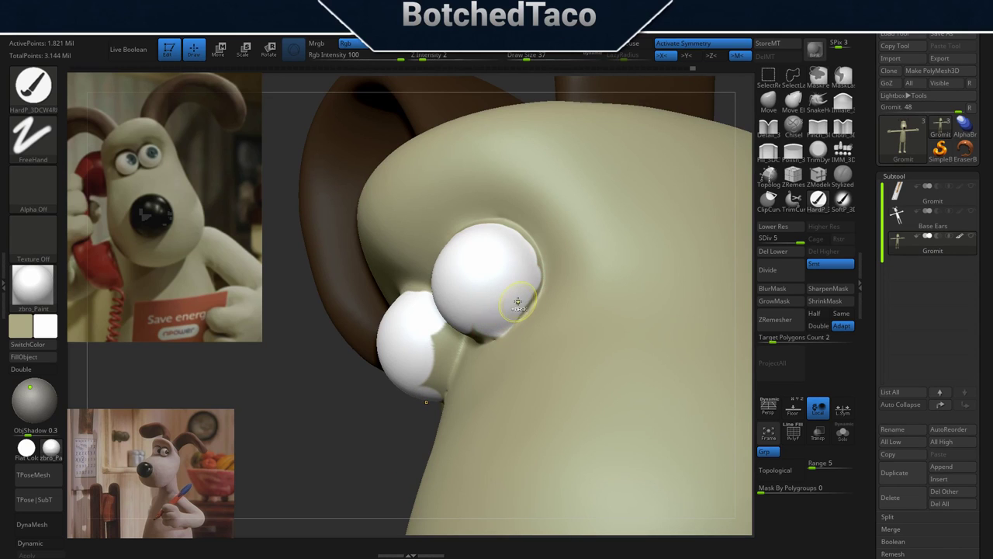
right_drag(509, 323, 497, 341)
key(shift)
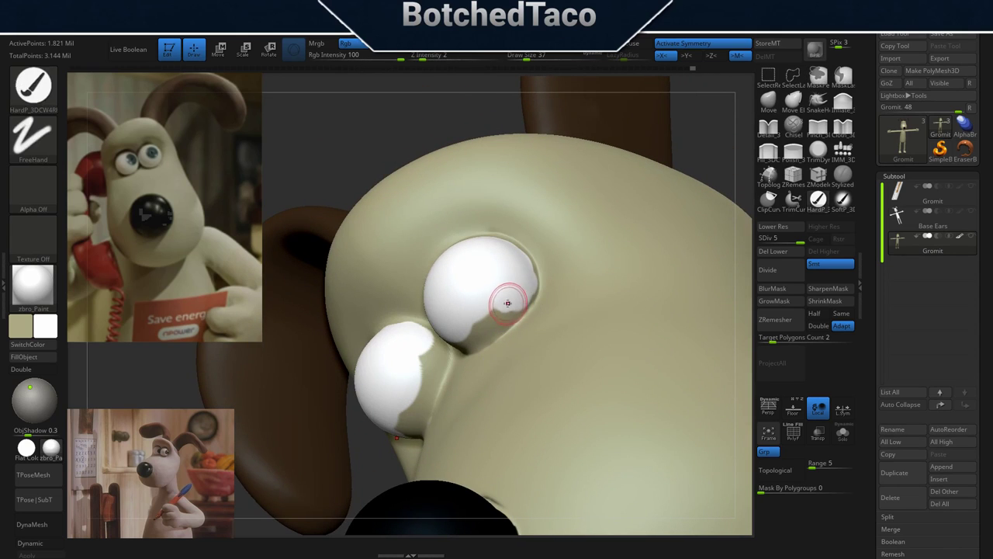
mouse_move(501, 311)
mouse_down()
mouse_move(481, 334)
mouse_move(515, 299)
mouse_up()
mouse_move(472, 259)
right_down()
mouse_move(543, 316)
mouse_move(581, 324)
mouse_move(430, 270)
right_up()
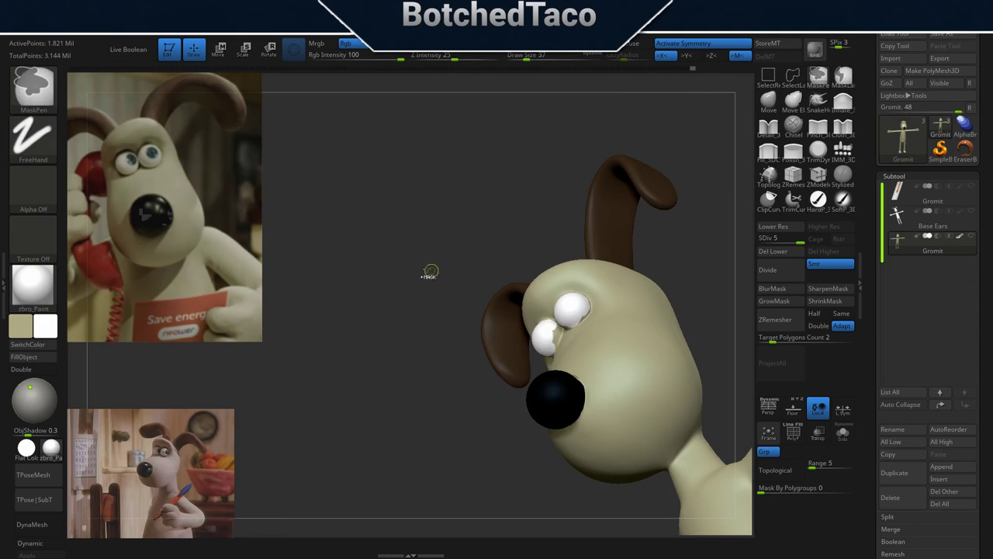
mouse_move(556, 350)
right_down()
mouse_move(426, 268)
mouse_move(458, 234)
mouse_move(619, 339)
right_up()
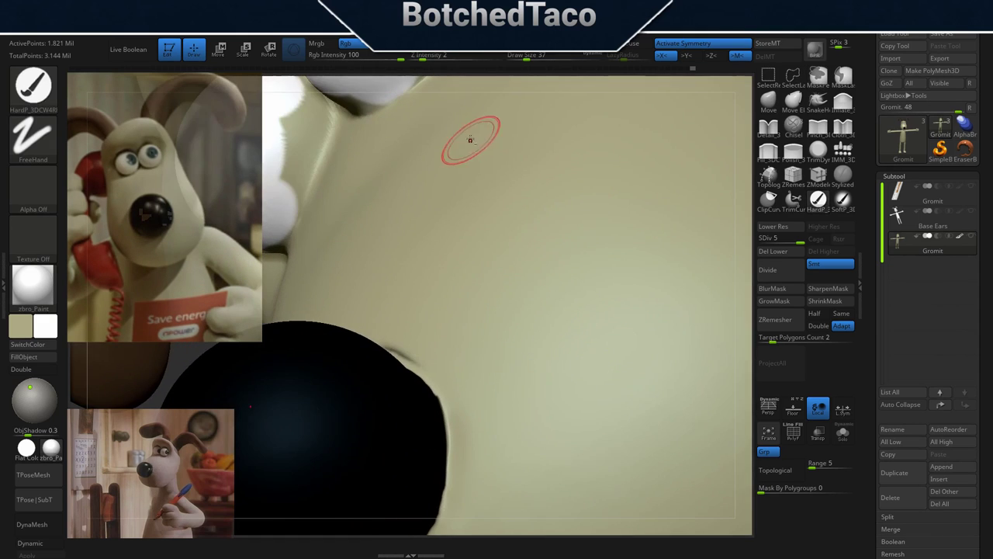
mouse_move(466, 138)
right_down()
mouse_move(516, 231)
mouse_move(519, 266)
mouse_move(572, 299)
mouse_move(514, 261)
right_up()
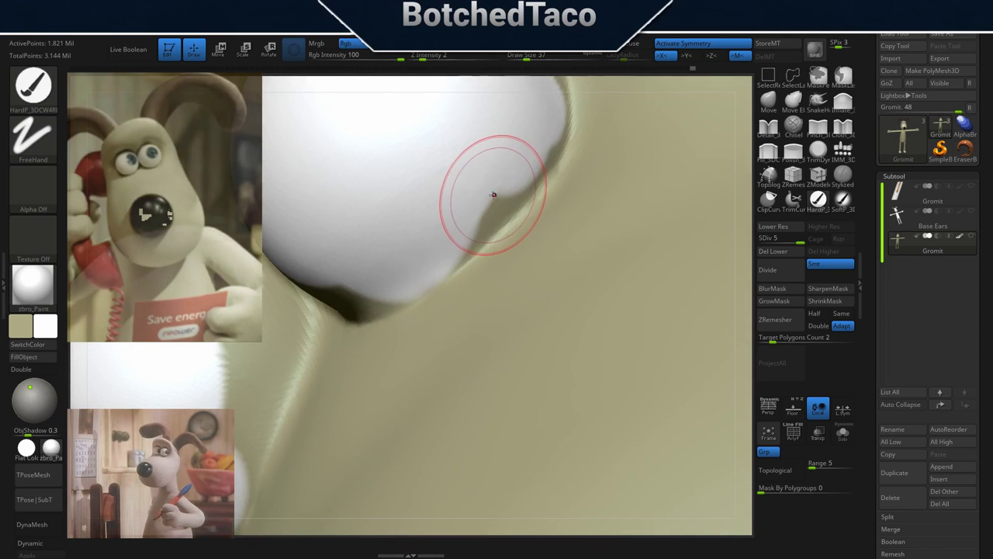
Drop Draw Size to 12, then smaller, and smooth the eyelid edges around the eye socket.
key(s)
mouse_move(501, 195)
mouse_down()
mouse_move(488, 194)
mouse_move(470, 252)
mouse_up()
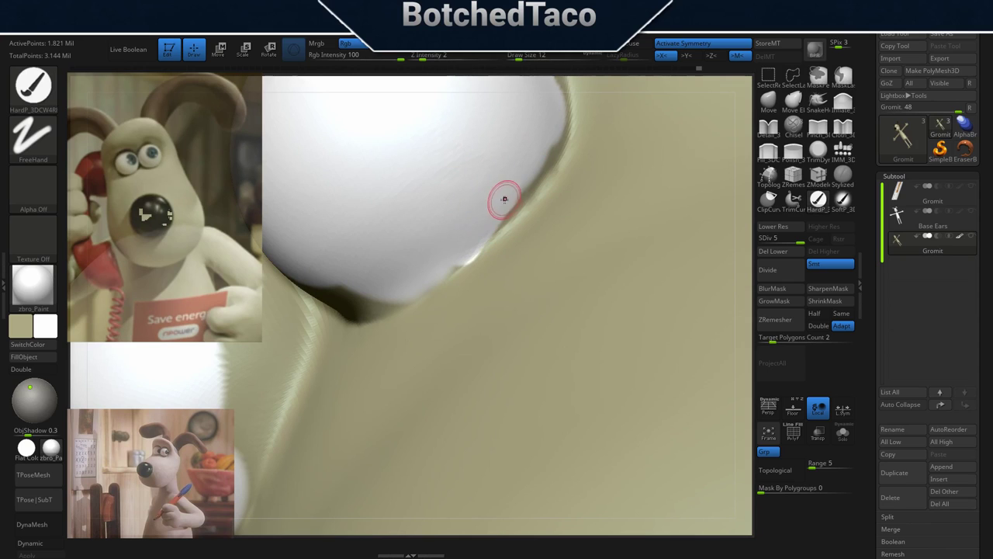
mouse_move(503, 200)
mouse_down()
mouse_move(505, 219)
mouse_move(485, 215)
mouse_move(474, 229)
mouse_up()
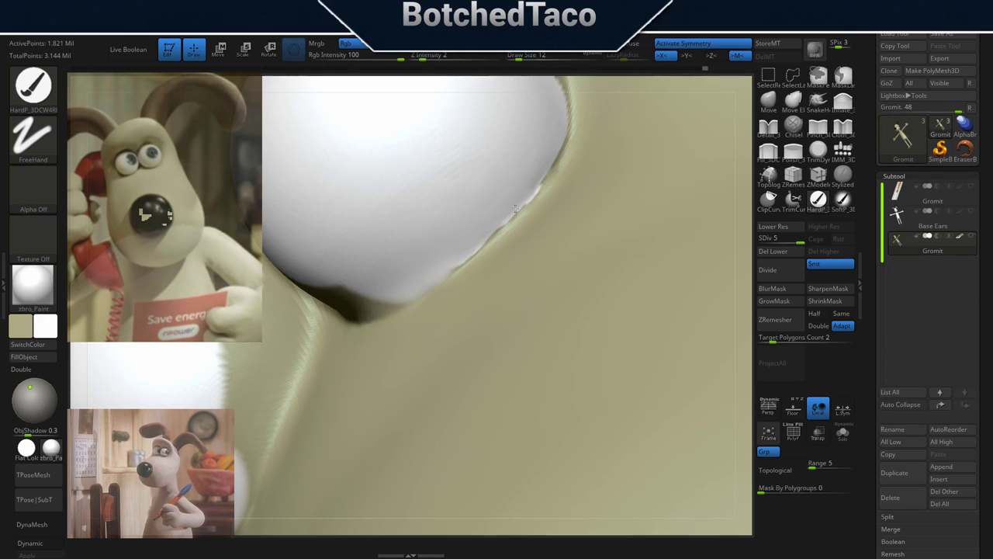
shift+drag(505, 224, 519, 217)
shift+drag(517, 215, 507, 227)
key(s)
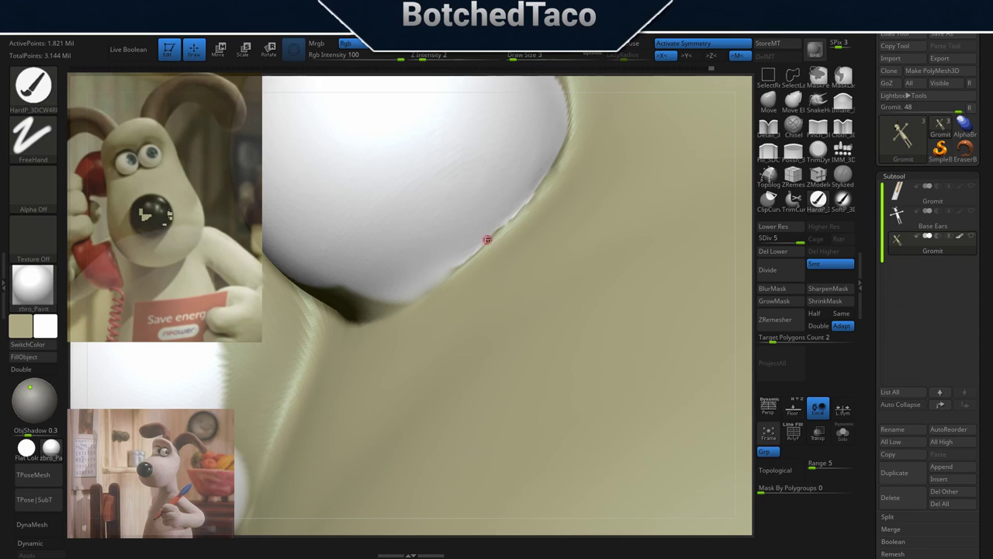
mouse_move(500, 232)
shift+mouse_down()
mouse_move(531, 193)
mouse_move(521, 201)
shift+mouse_up()
right_drag(473, 264, 468, 267)
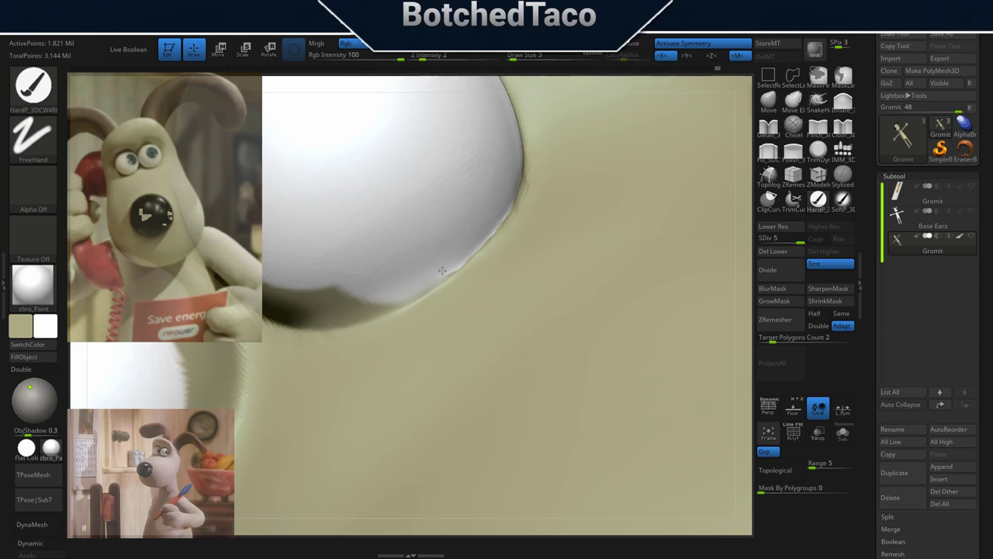
right_drag(439, 273, 497, 206)
Set Draw Size to 17 and switch between white and tan to repaint the eye rims.
key(s)
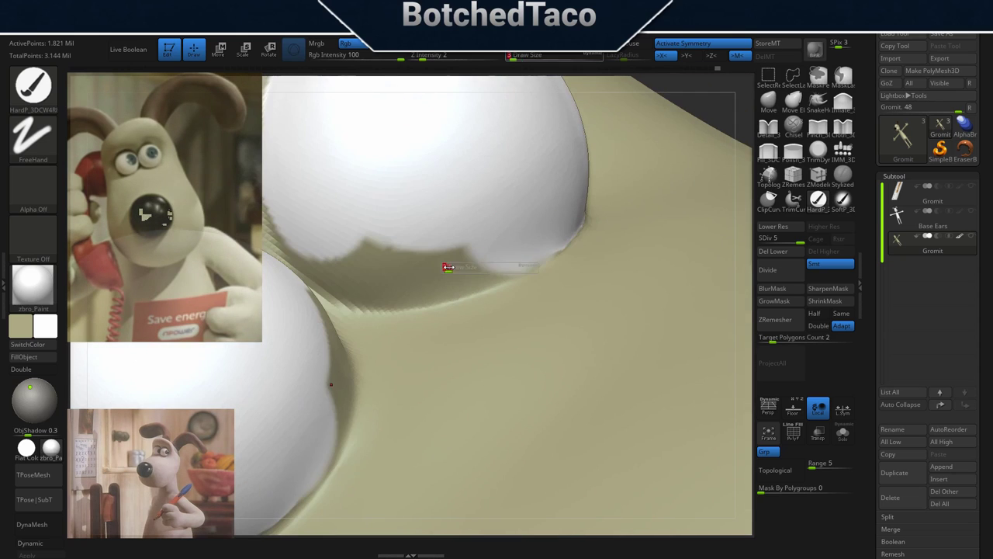
mouse_move(446, 265)
mouse_down()
mouse_move(458, 264)
mouse_move(426, 268)
mouse_move(489, 256)
mouse_move(400, 282)
mouse_move(311, 260)
mouse_up()
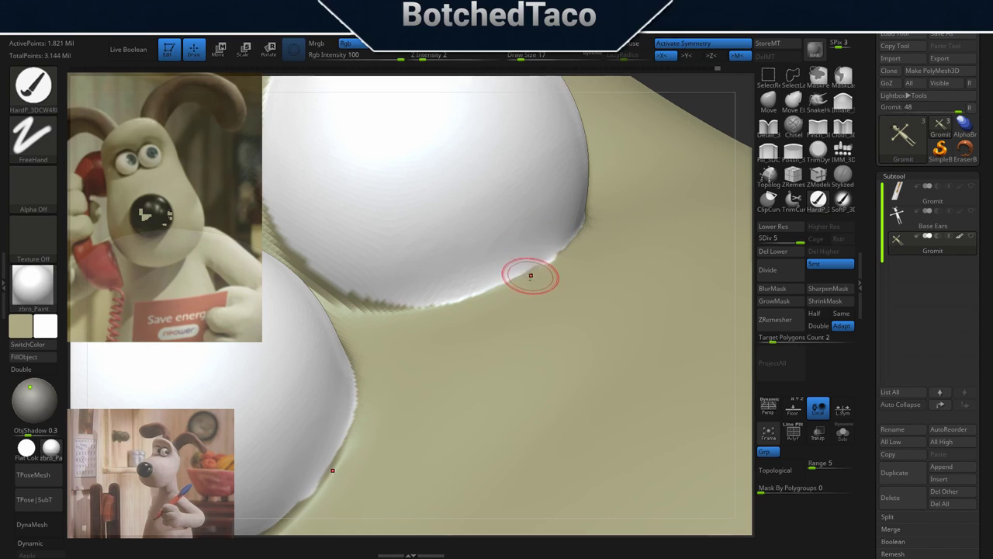
click(45, 344)
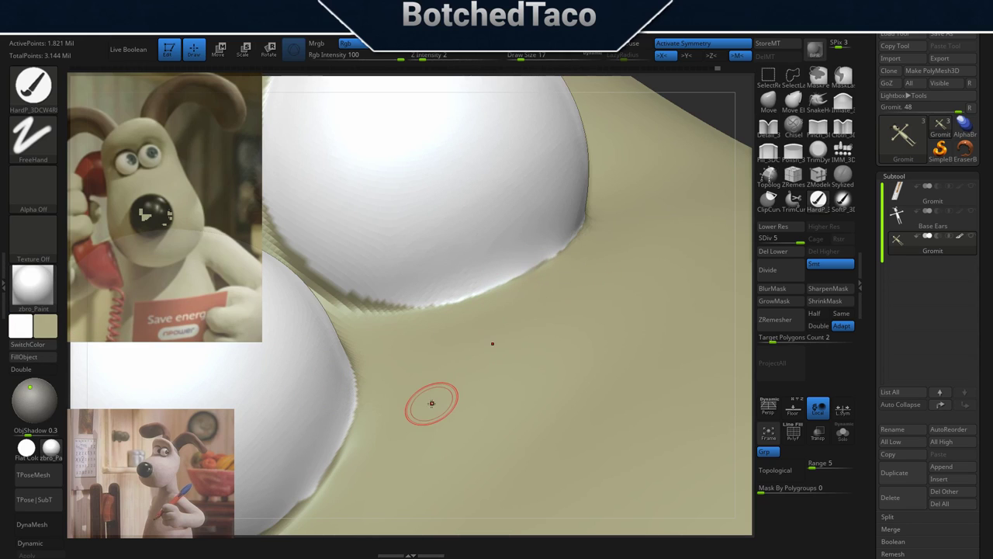
key(c)
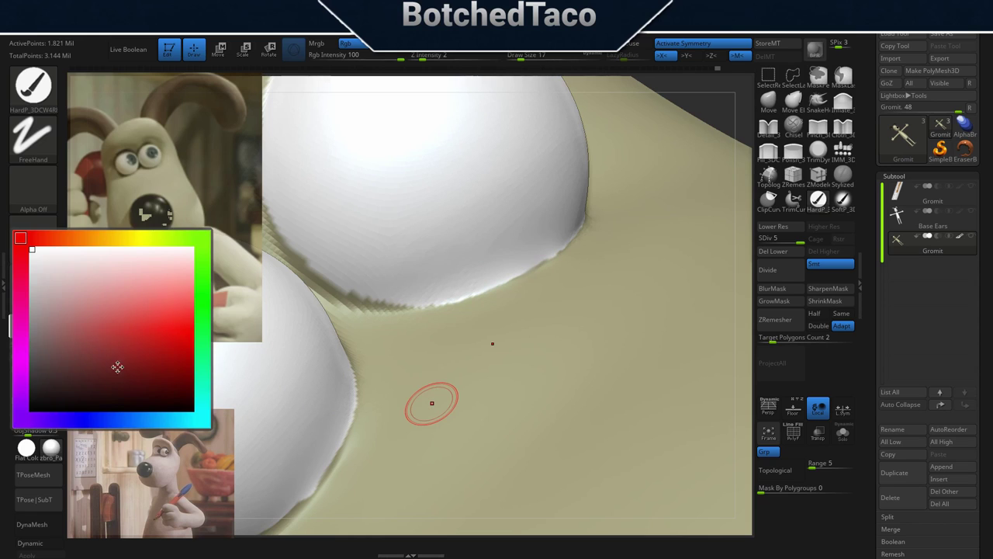
click(27, 343)
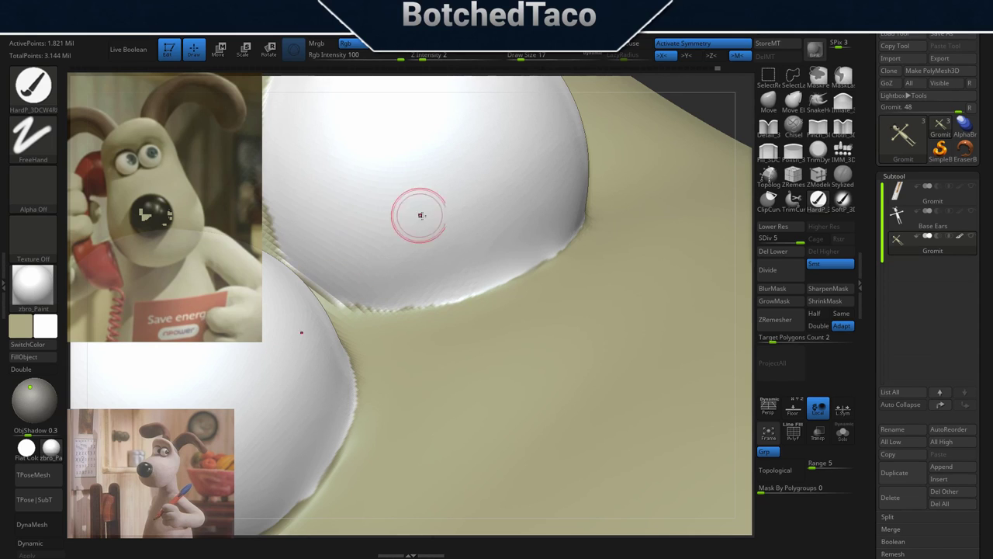
right_drag(527, 266, 478, 189)
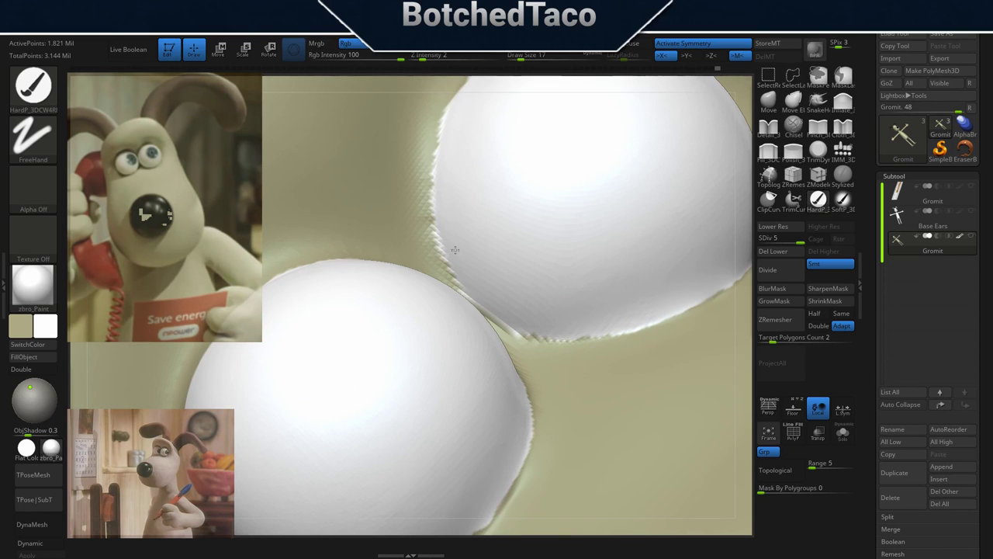
Paint white out to the eyeball's upper-left edge and save the project.
mouse_move(483, 156)
right_down()
mouse_move(505, 150)
mouse_move(471, 395)
right_up()
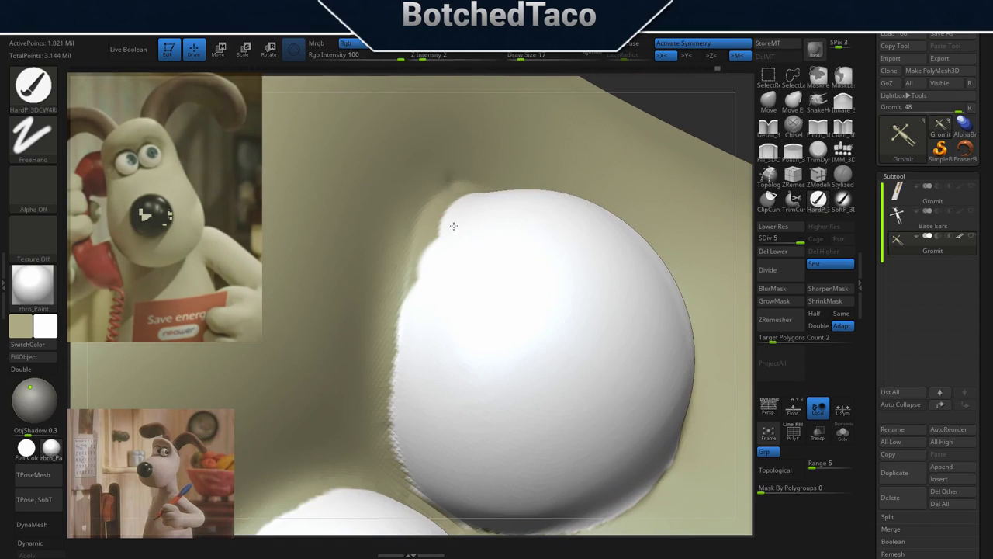
mouse_move(445, 228)
mouse_down()
mouse_move(446, 215)
mouse_move(427, 233)
mouse_move(418, 279)
mouse_up()
drag(436, 229, 450, 205)
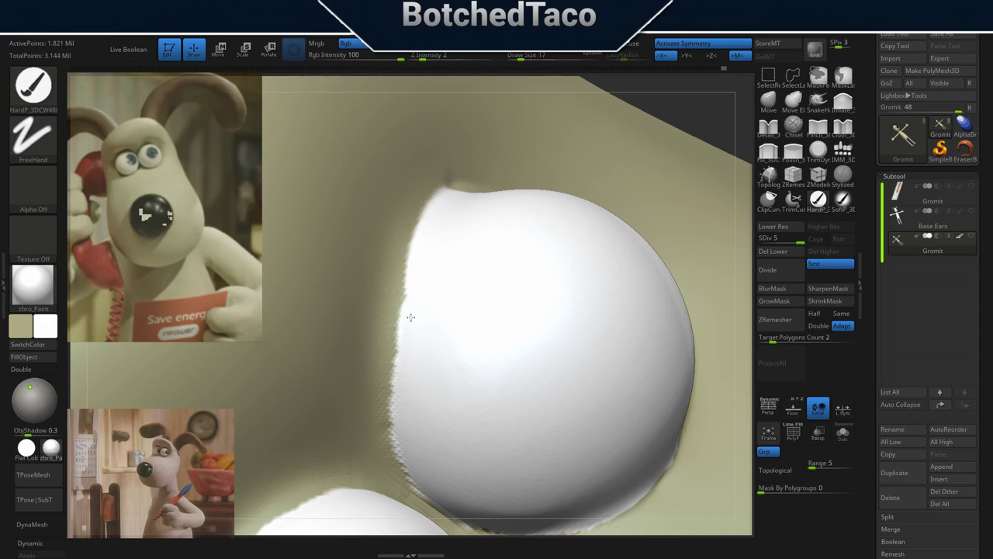
mouse_move(498, 228)
right_down()
mouse_move(645, 181)
mouse_move(576, 344)
mouse_move(541, 344)
right_up()
key(ctrl+s)
Extend white paint along the eye's top, upper-right and outer edges.
mouse_move(479, 311)
right_down()
mouse_move(520, 344)
mouse_move(565, 285)
right_up()
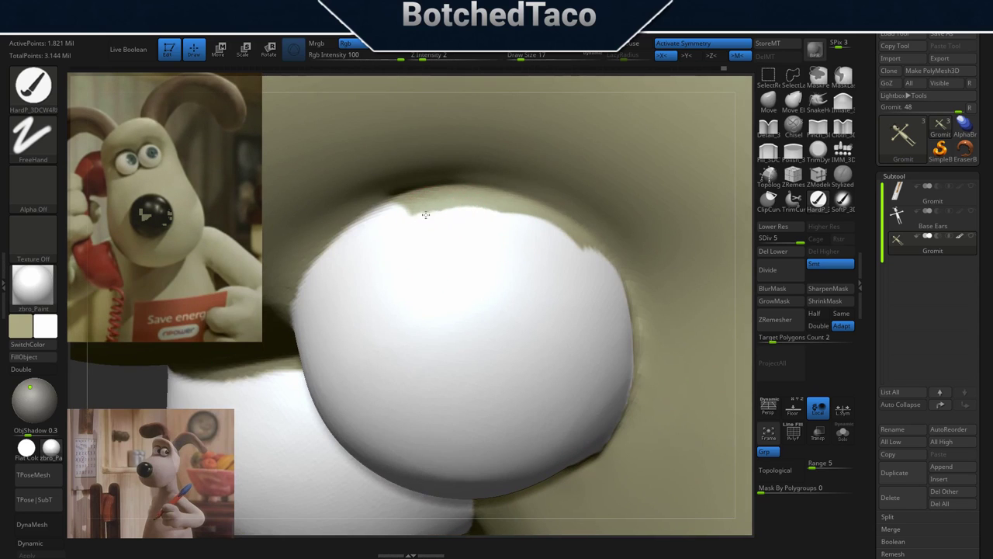
drag(431, 213, 476, 221)
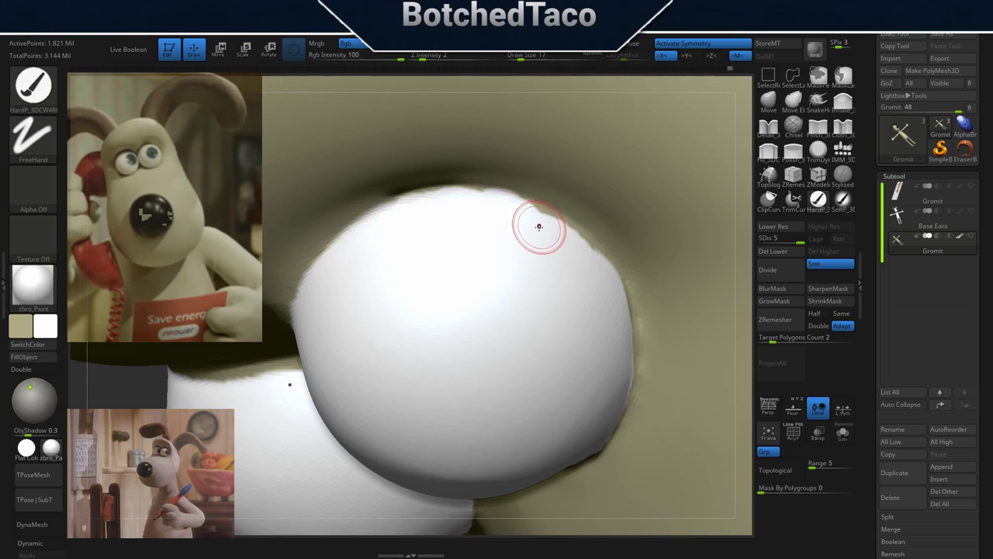
drag(538, 224, 559, 237)
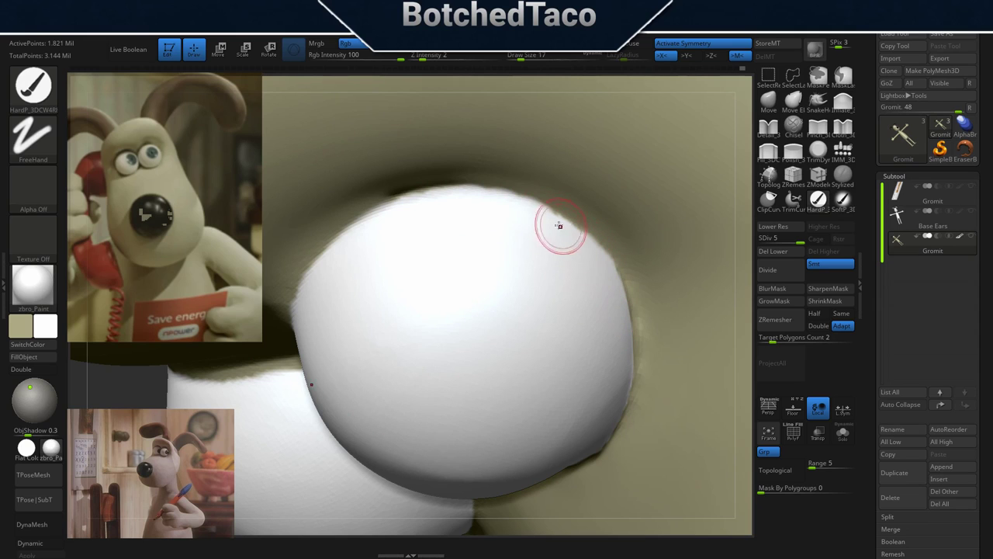
mouse_move(672, 390)
right_down()
mouse_move(631, 383)
mouse_move(636, 355)
right_up()
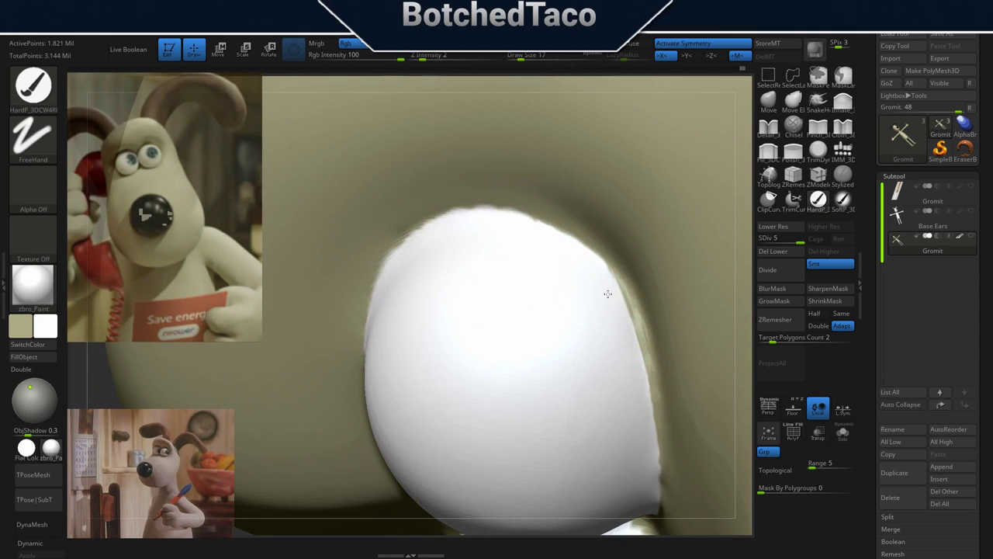
mouse_move(616, 339)
mouse_down()
mouse_move(625, 324)
mouse_move(600, 341)
mouse_move(594, 361)
mouse_up()
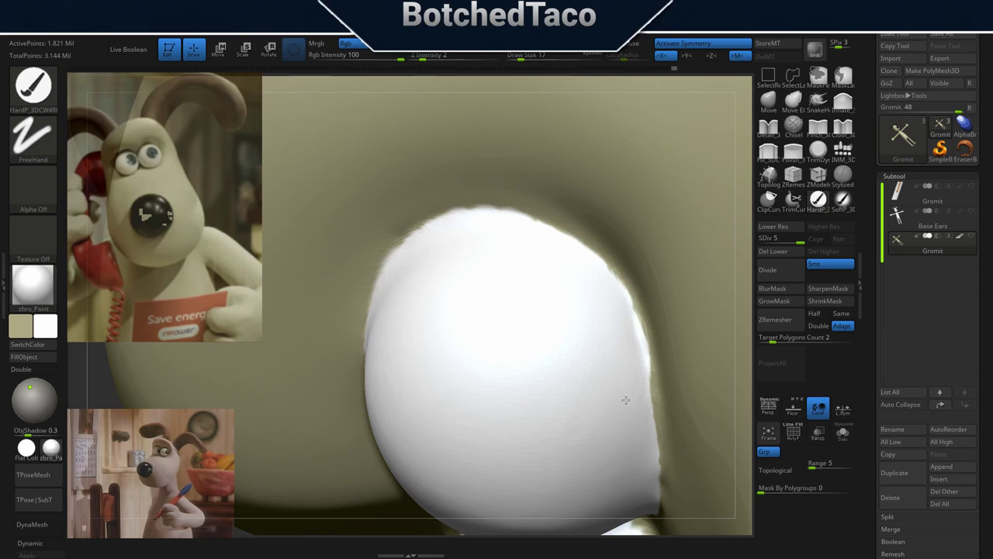
mouse_move(636, 361)
right_down()
mouse_move(661, 420)
mouse_move(614, 414)
right_up()
Make white the main colour and paint over the remaining beige on the eye sphere.
right_drag(627, 333, 634, 384)
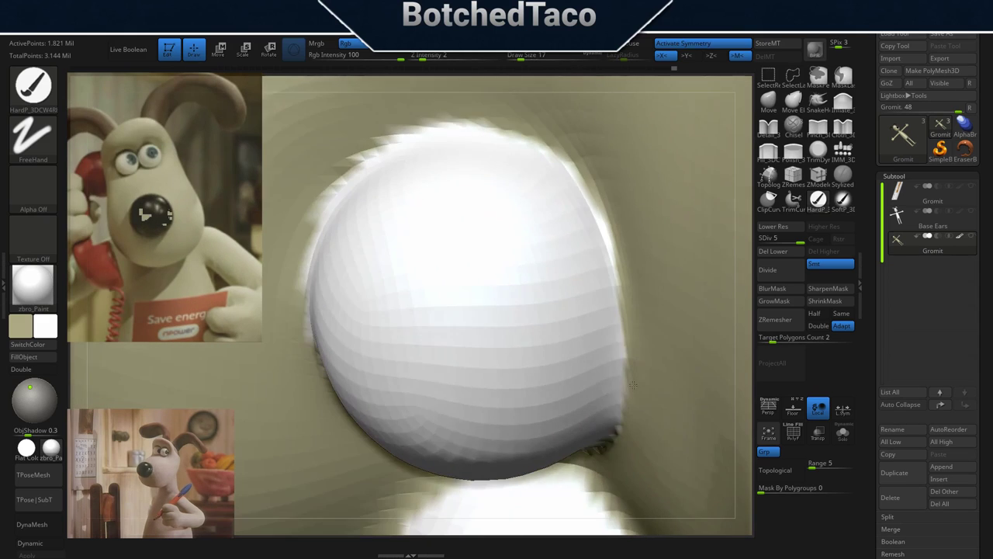
click(46, 345)
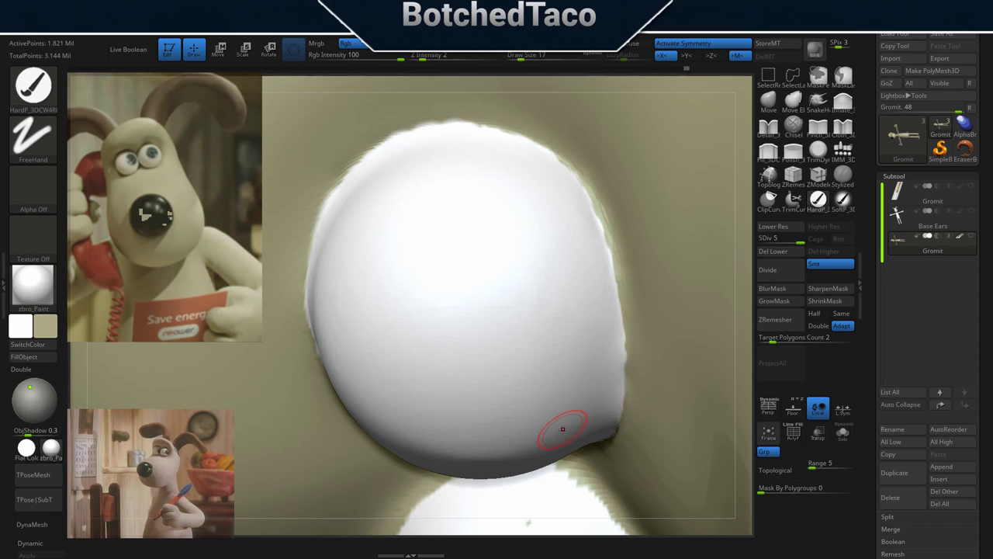
ctrl+right_drag(437, 255, 513, 215)
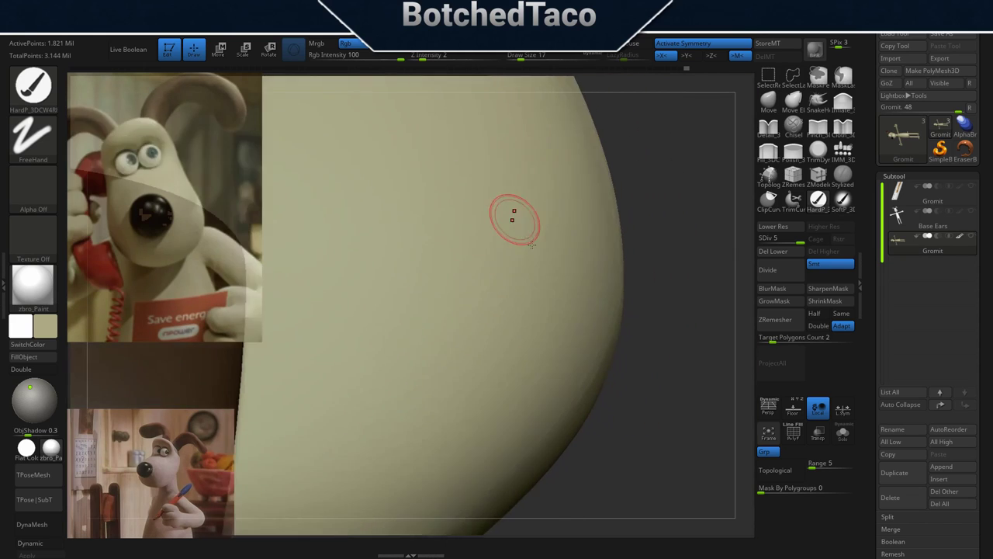
Zoom in on Gromit's eyes and nose and swap colours so beige is the active paint.
key(f)
shift+right_drag(572, 344, 526, 320)
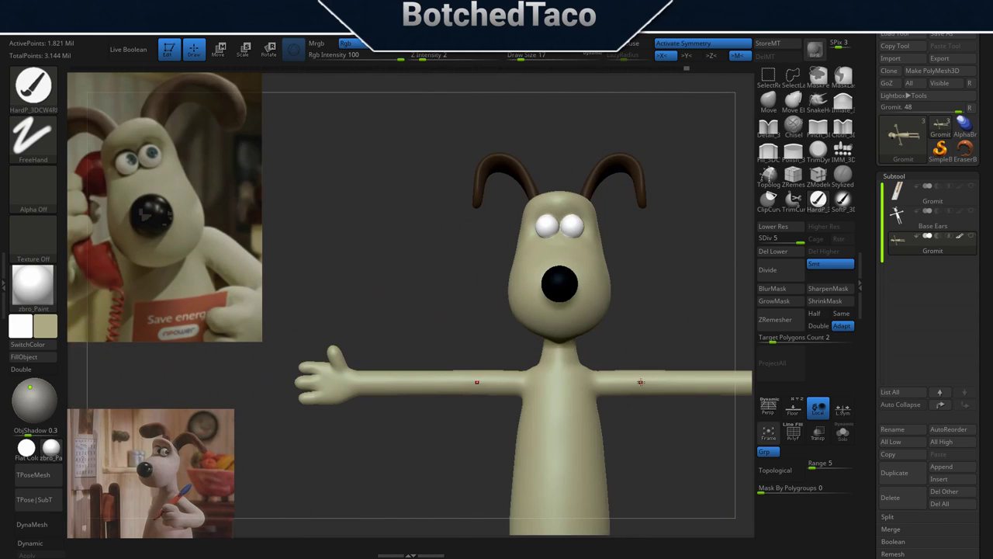
ctrl+right_drag(641, 382, 666, 309)
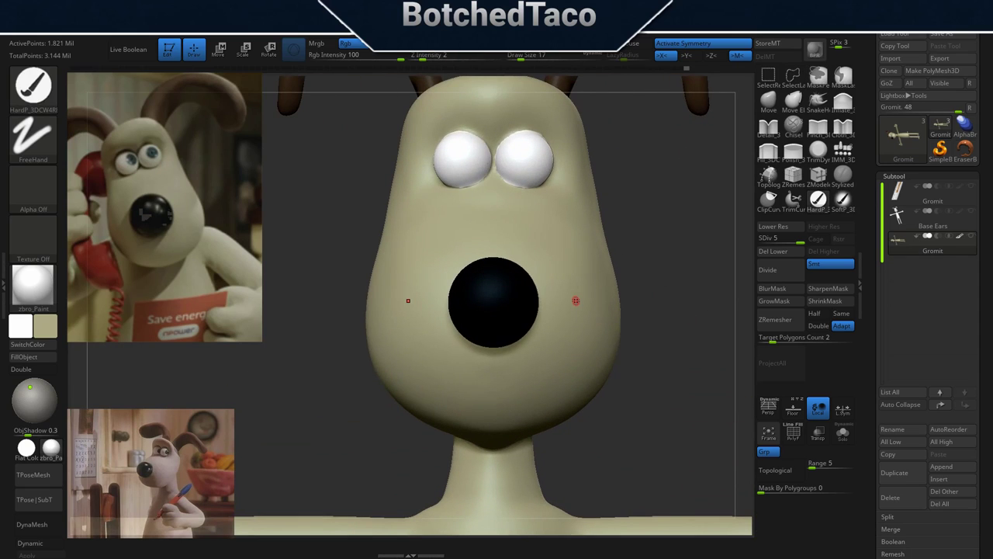
right_drag(575, 300, 595, 238)
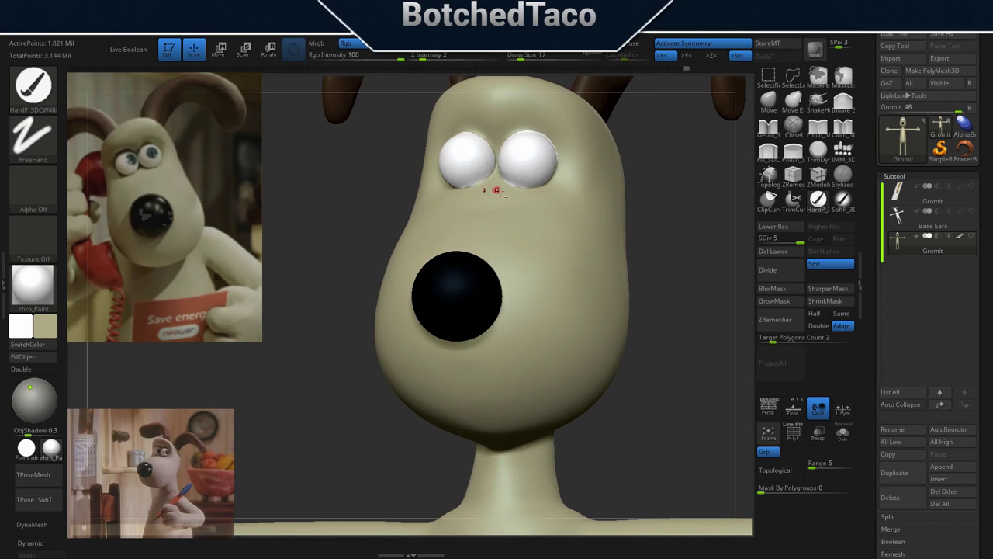
mouse_move(497, 190)
right_down()
mouse_move(640, 284)
mouse_move(632, 284)
right_up()
key(v)
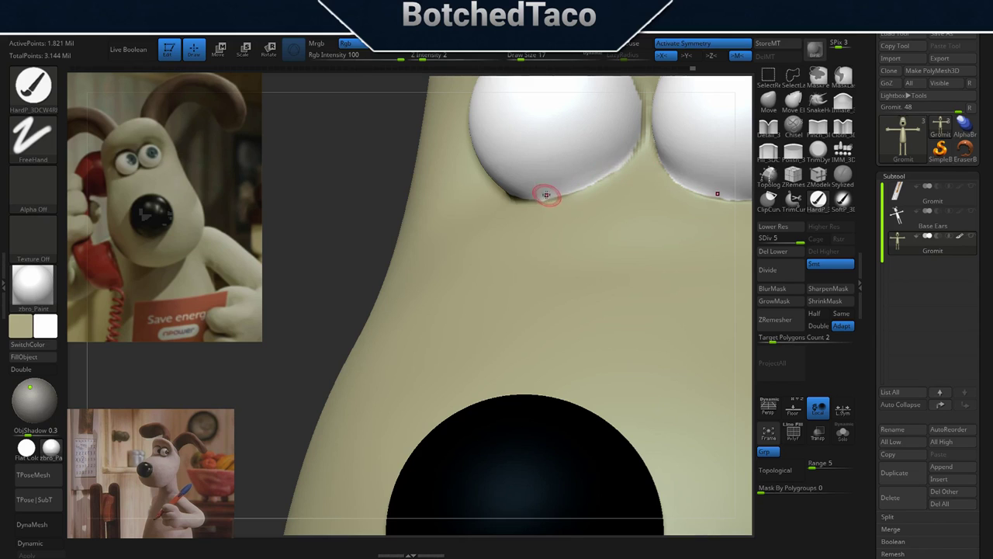
mouse_move(514, 200)
right_down()
mouse_move(554, 165)
mouse_move(539, 178)
right_up()
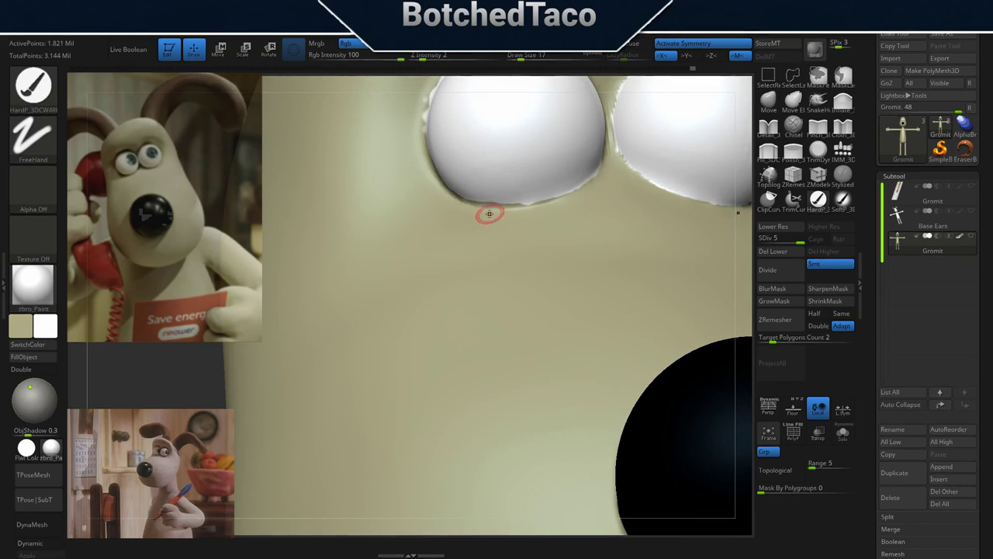
ctrl+drag(458, 216, 578, 225)
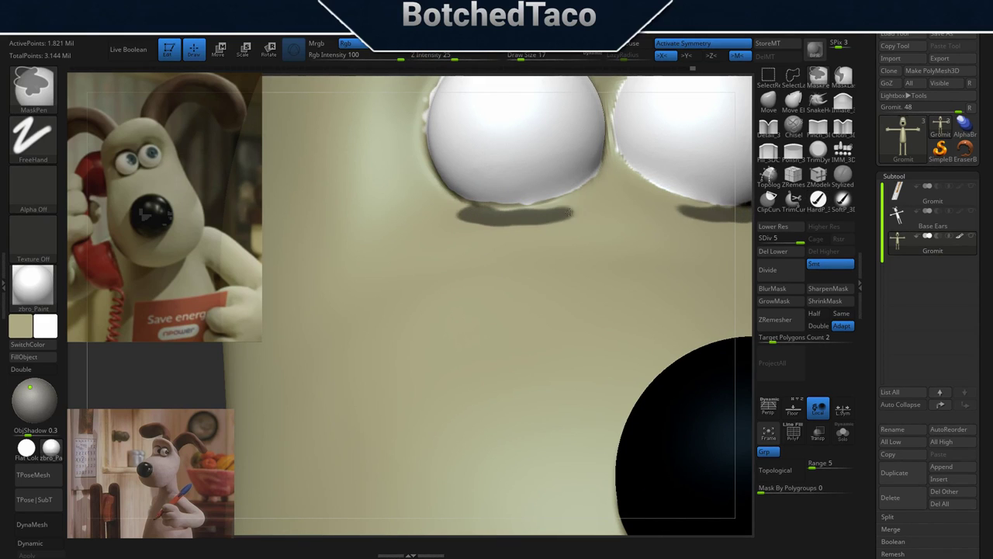
key(ctrl+z)
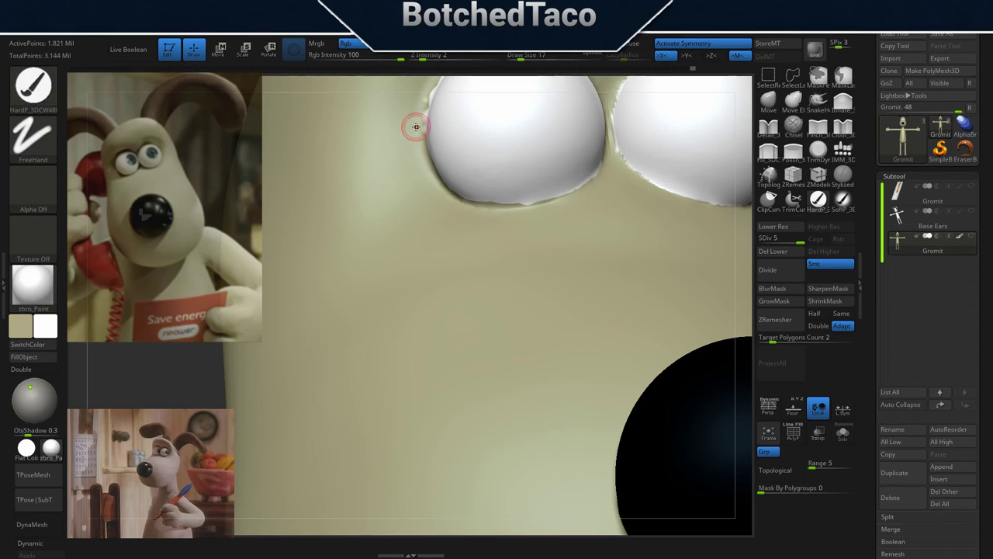
drag(406, 115, 452, 235)
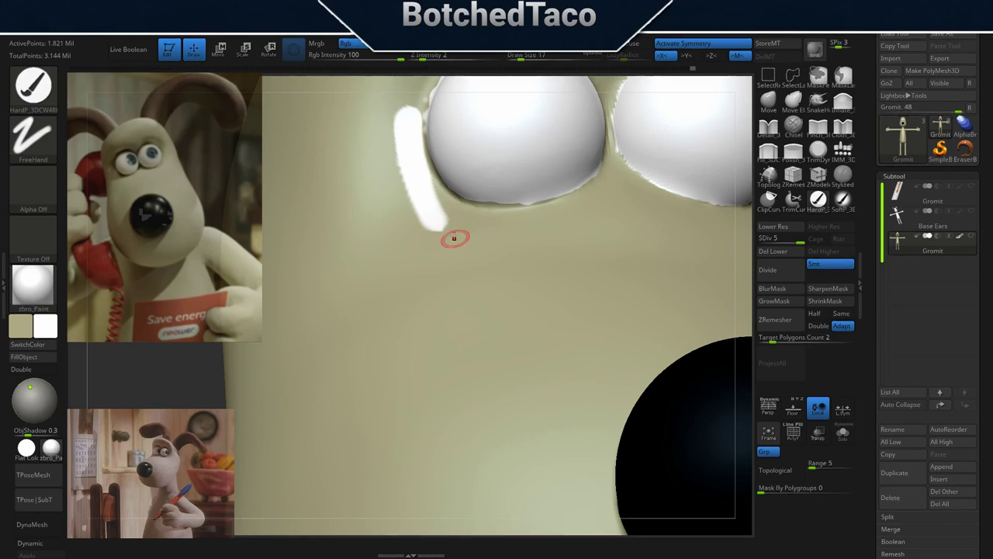
key(ctrl+z)
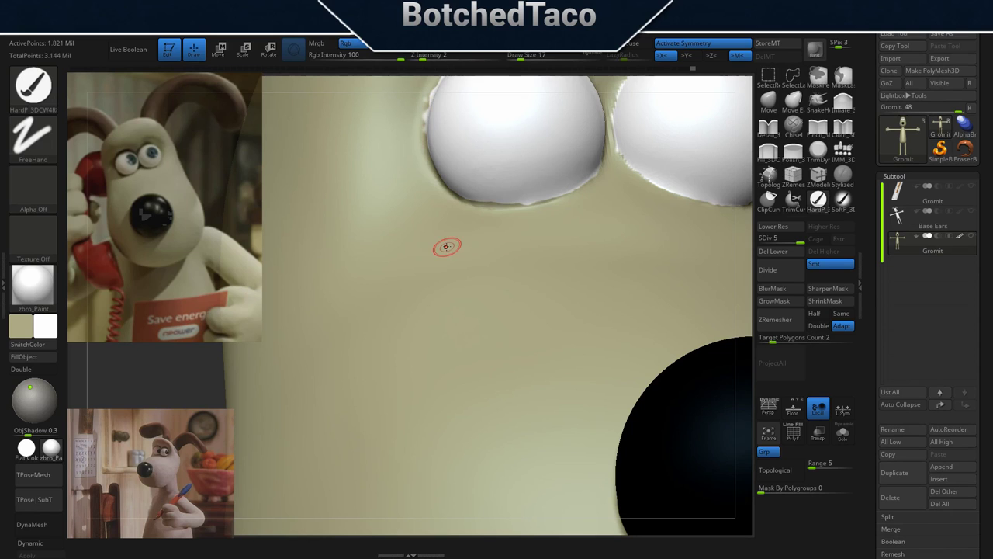
right_drag(511, 201, 510, 189)
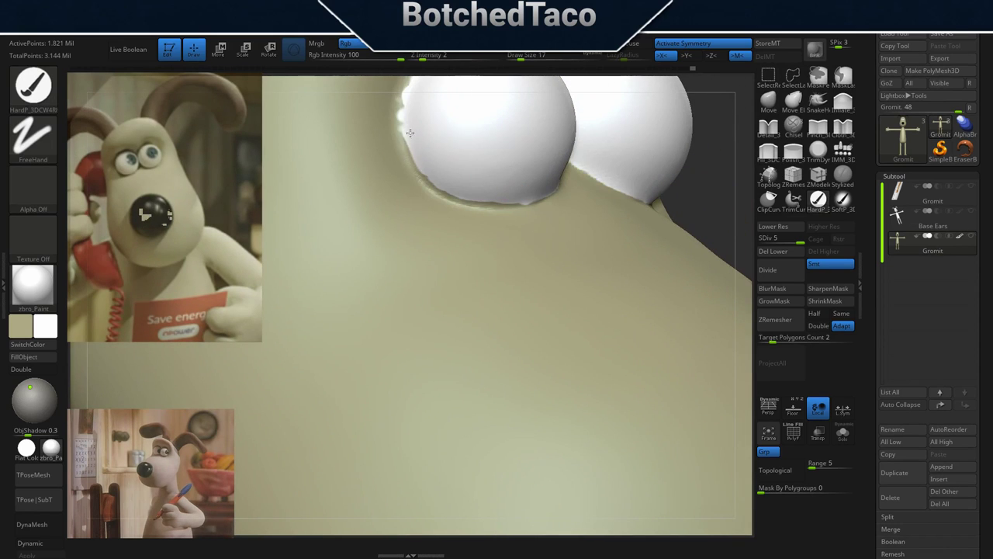
key(space)
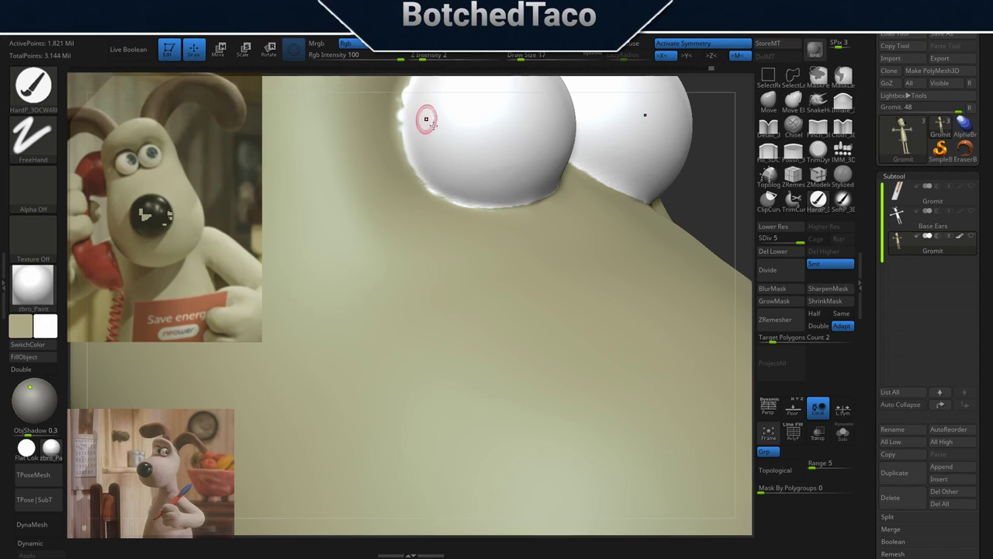
Smooth the seam under Gromit's eyes with the Smooth brush.
key(shift)
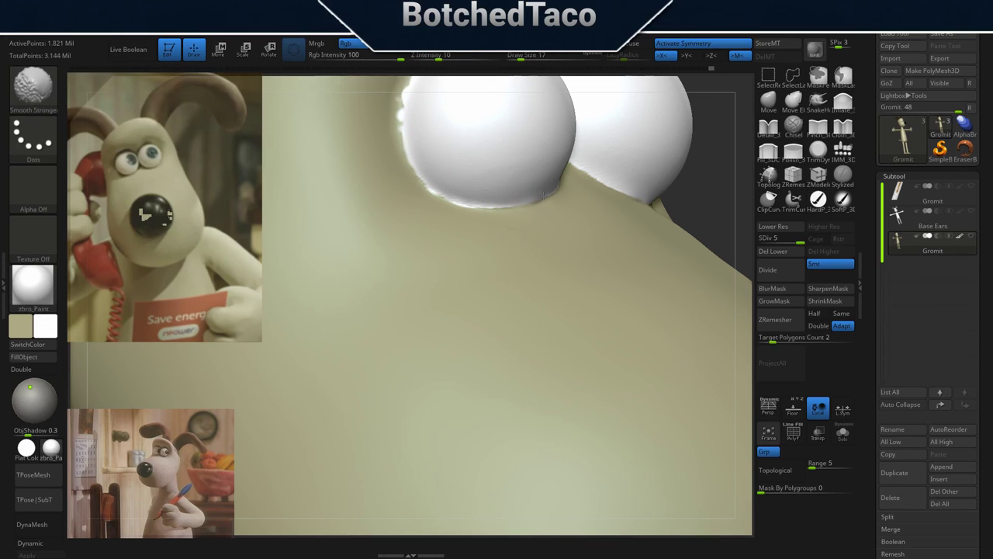
shift+drag(543, 196, 486, 207)
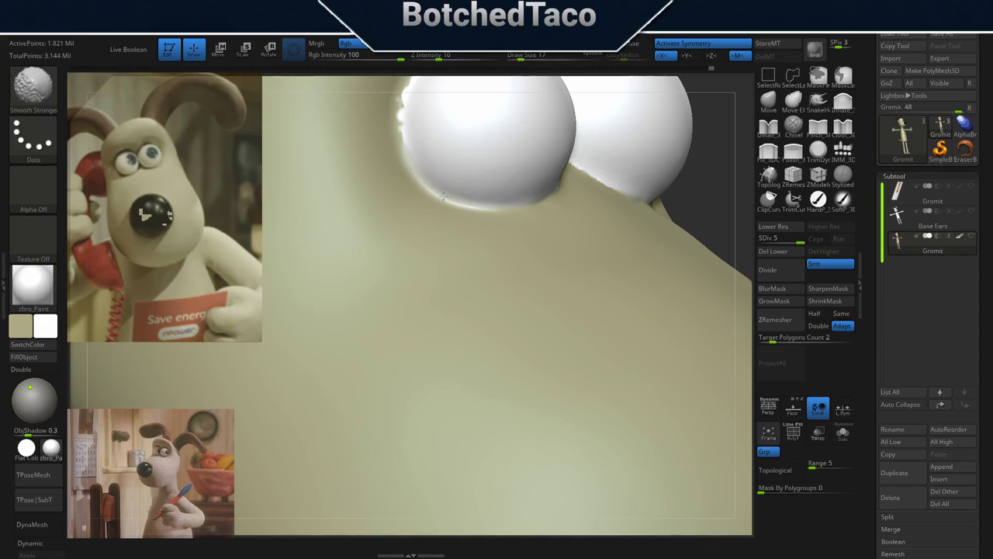
key(shift)
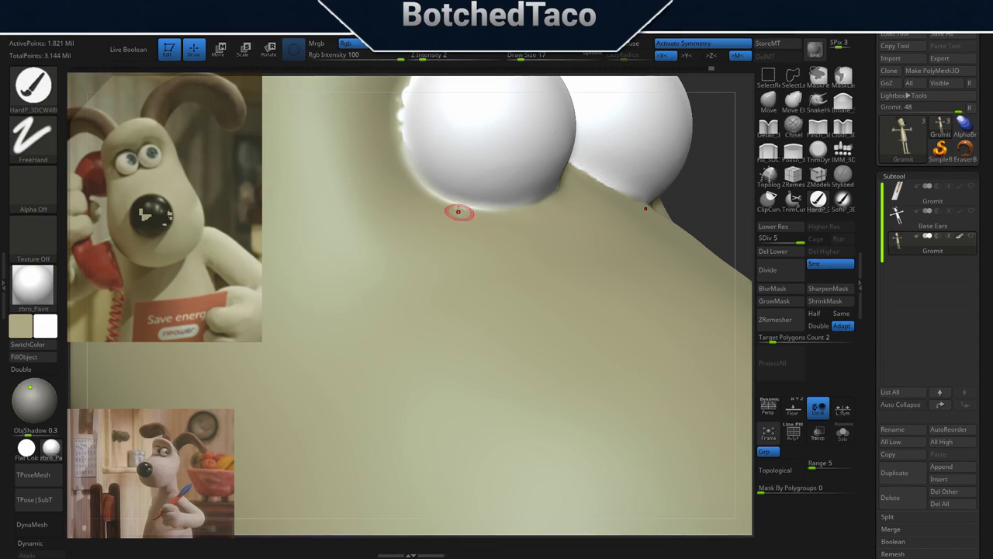
key(shift)
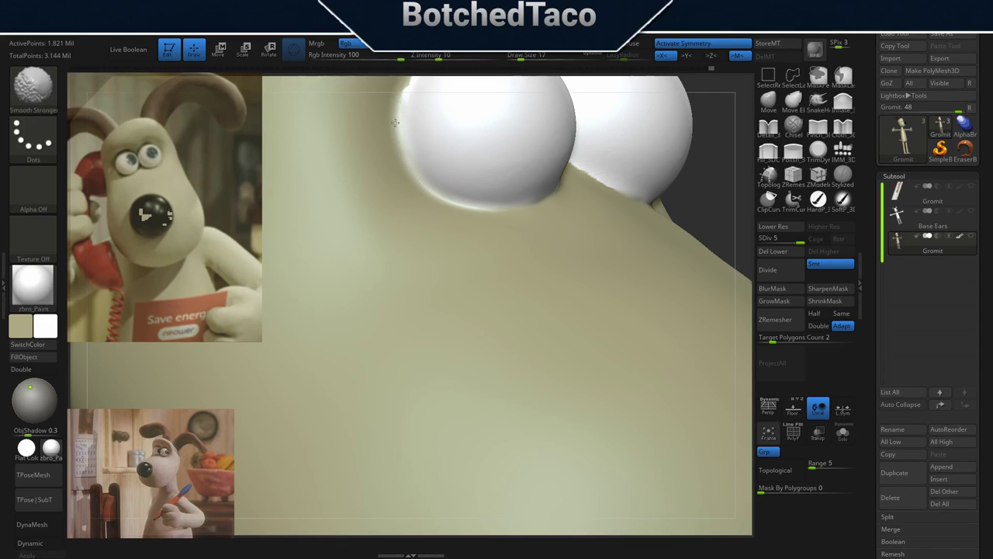
right_drag(428, 160, 473, 370)
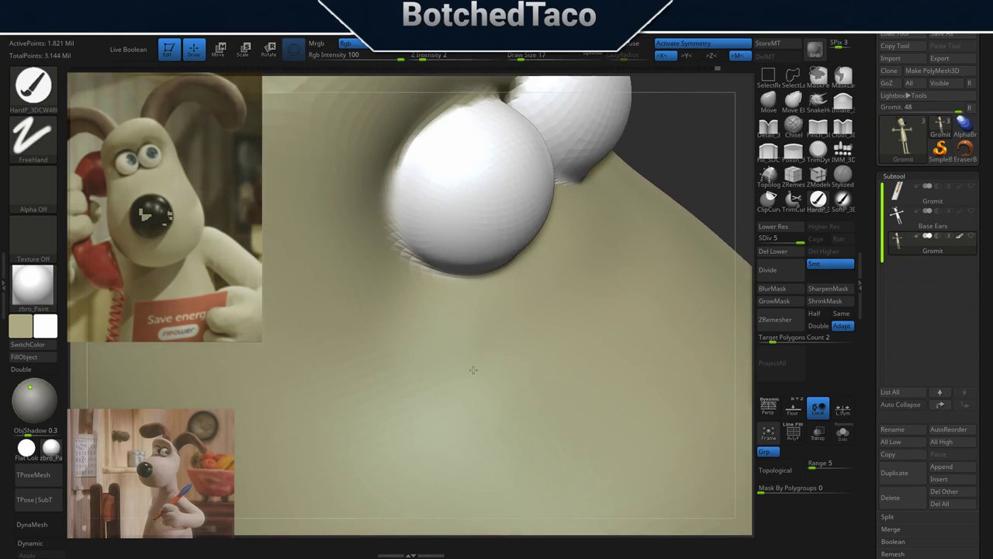
key(shift)
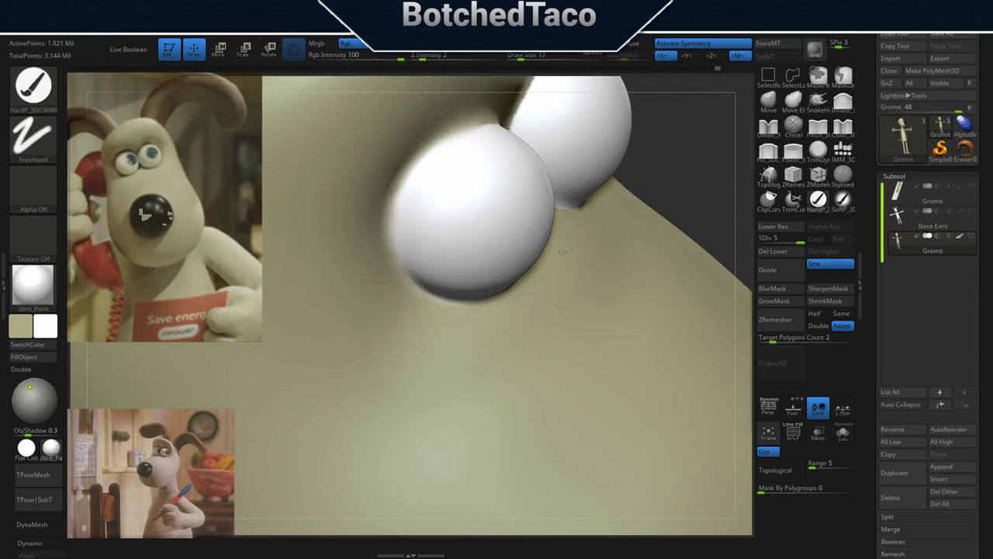
right_drag(435, 215, 516, 259)
key(shift)
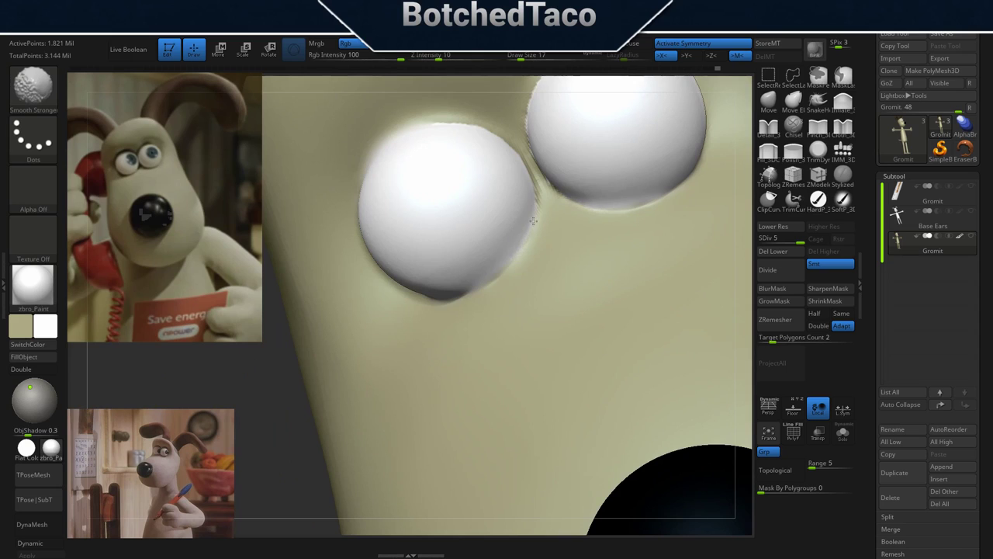
right_drag(554, 226, 543, 224)
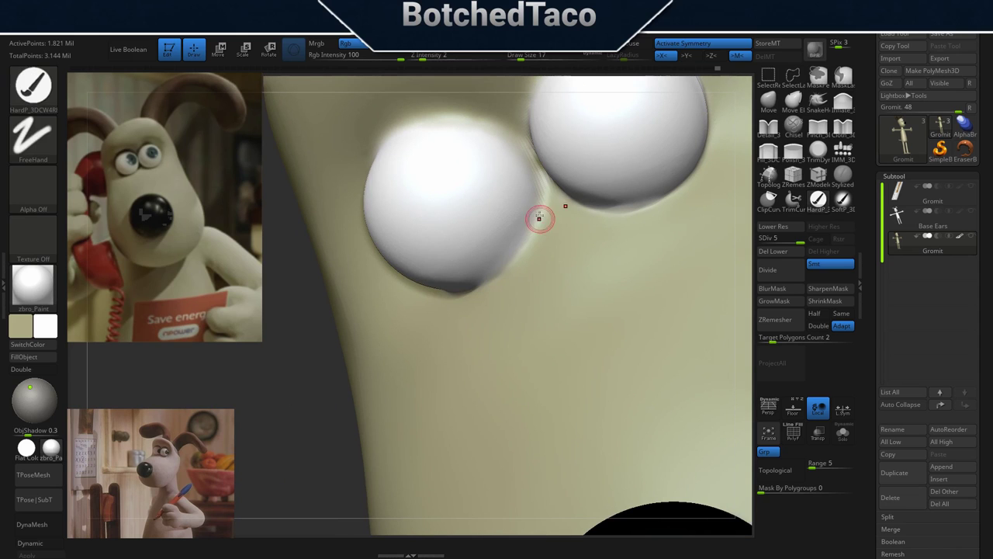
right_drag(536, 217, 559, 188)
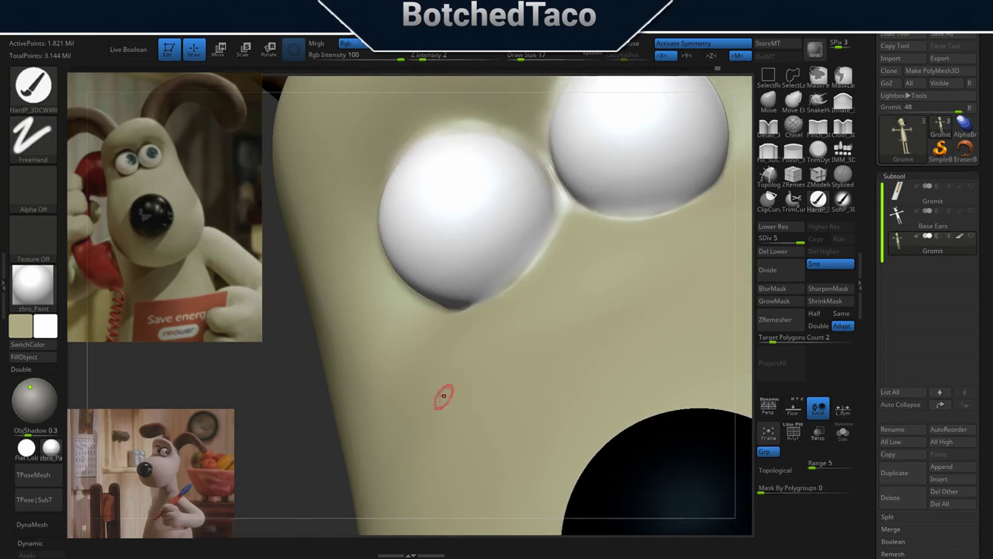
Paint white along the crease between the two eyes.
click(36, 346)
key(shift)
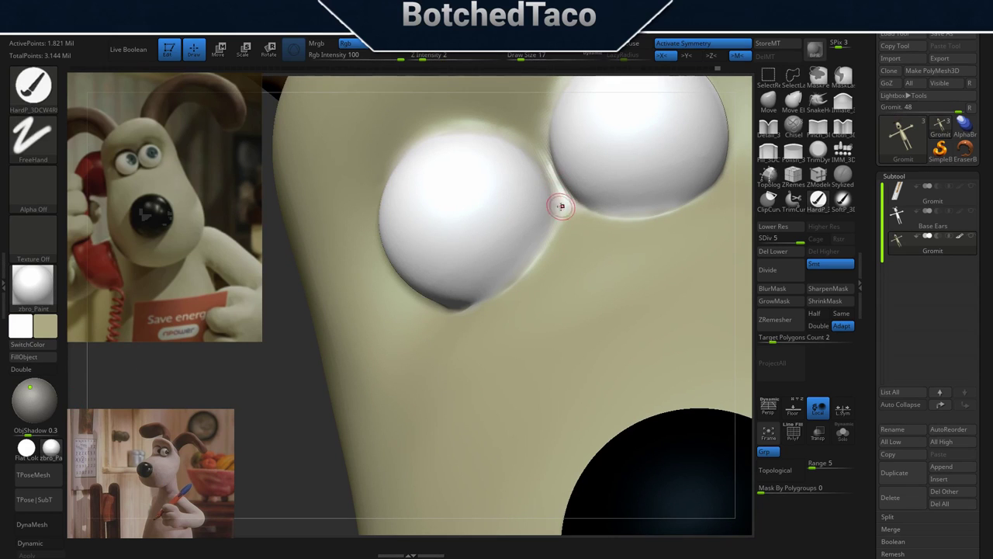
mouse_move(559, 204)
ctrl+right_down()
mouse_move(648, 256)
mouse_move(605, 228)
mouse_move(590, 267)
mouse_move(525, 215)
ctrl+right_up()
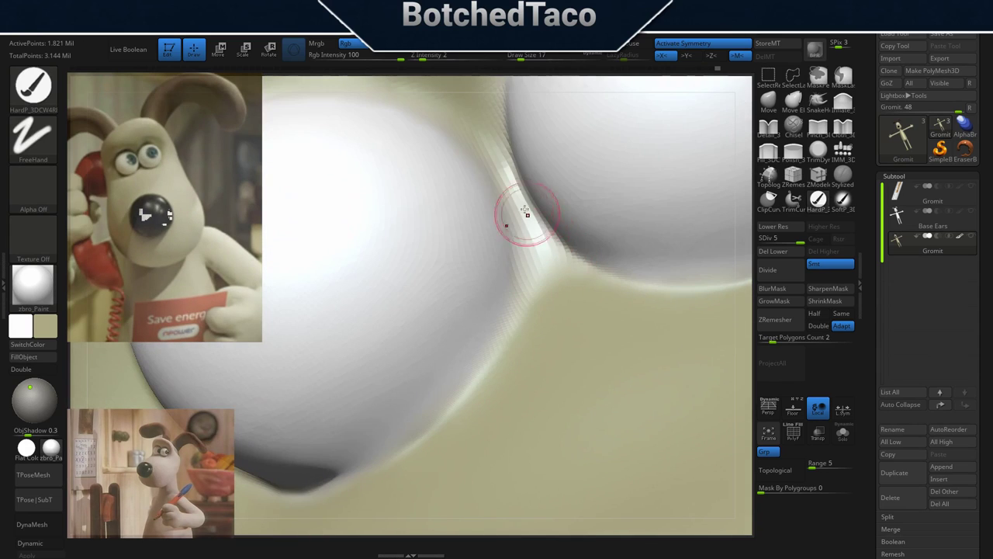
drag(502, 154, 539, 263)
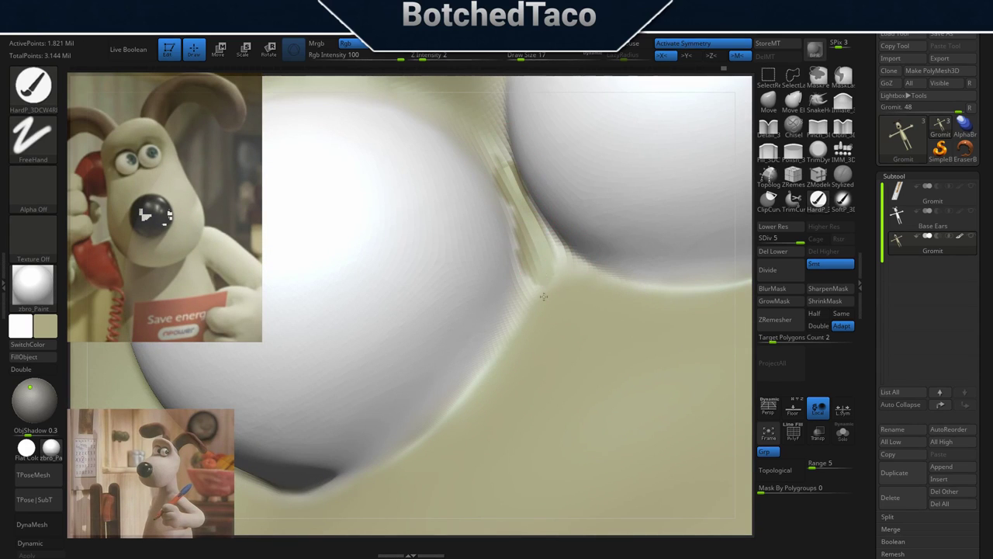
mouse_move(538, 310)
mouse_down()
mouse_move(533, 321)
mouse_move(553, 261)
mouse_move(522, 337)
mouse_move(532, 267)
mouse_move(489, 125)
mouse_move(512, 266)
mouse_up()
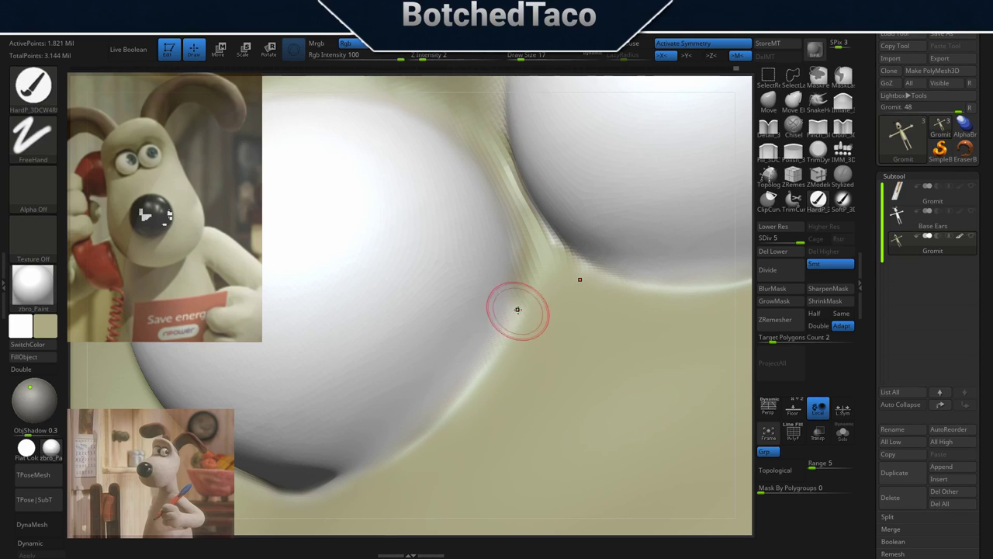
Smooth the crease between the two eye spheres into a clean groove.
key(shift)
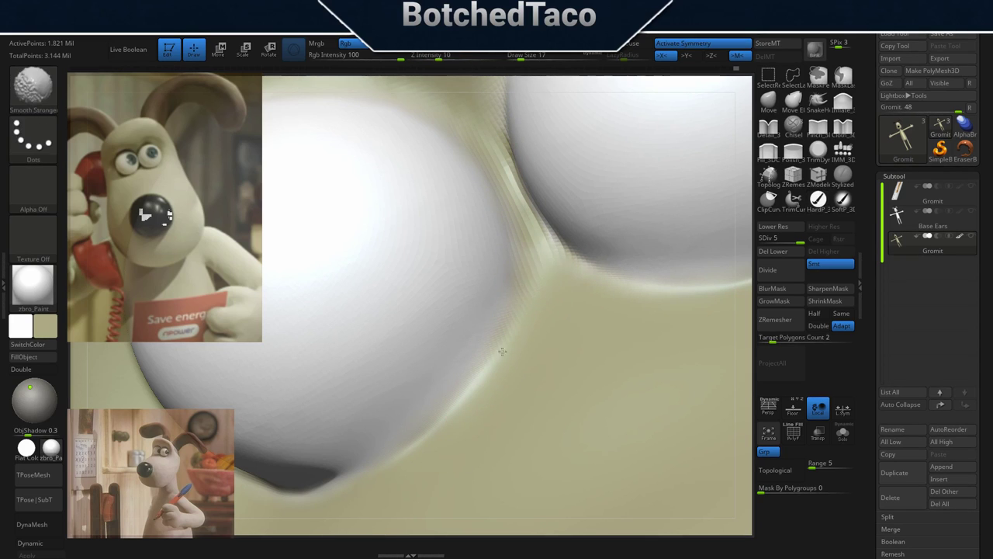
mouse_move(530, 287)
right_down()
mouse_move(541, 379)
mouse_move(585, 365)
right_up()
right_drag(514, 237, 537, 258)
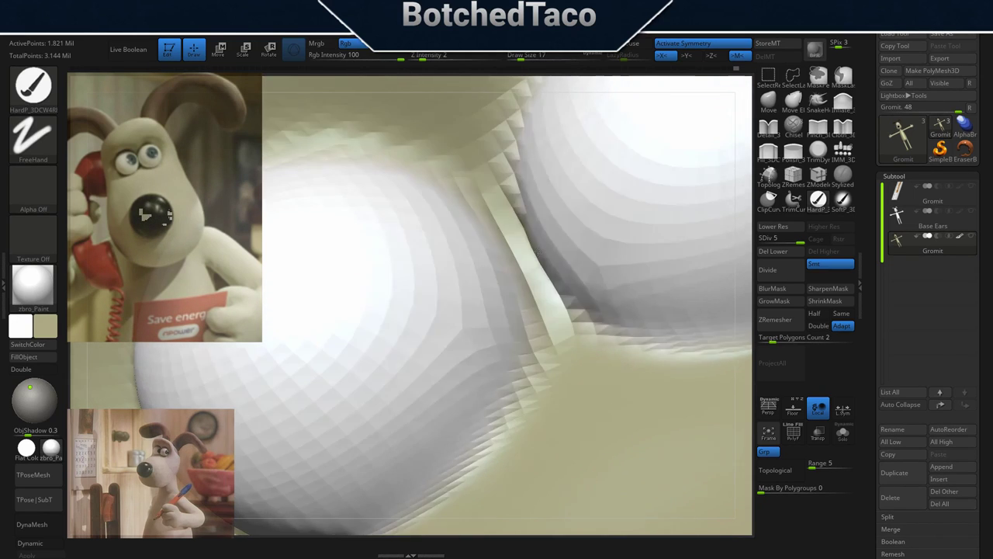
mouse_move(521, 232)
mouse_down()
mouse_move(541, 290)
mouse_move(575, 322)
mouse_up()
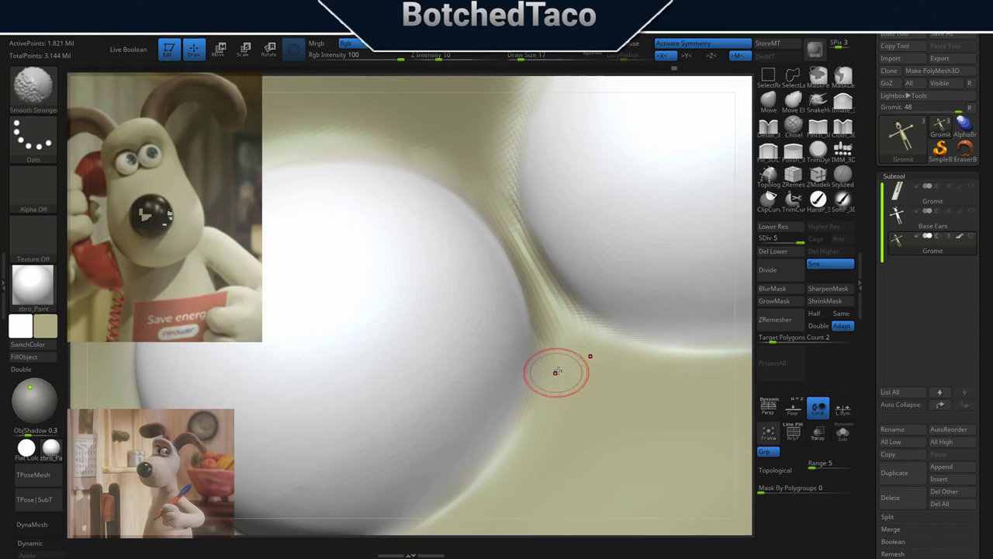
Zoom far in on Gromit's nose and set the brush Draw Size to 22.
key(f)
shift+right_drag(449, 289, 468, 256)
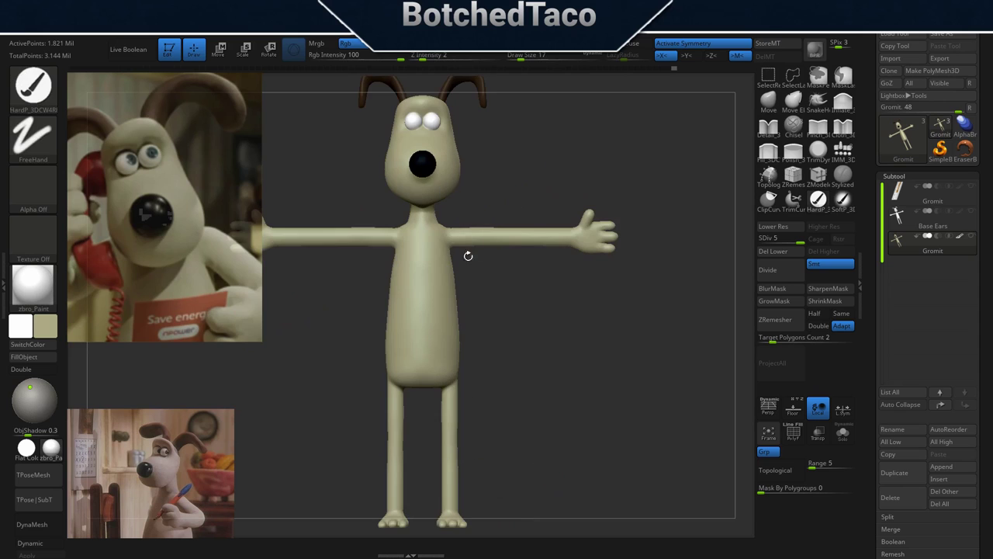
mouse_move(581, 296)
right_down()
mouse_move(510, 306)
mouse_move(607, 457)
mouse_move(591, 336)
right_up()
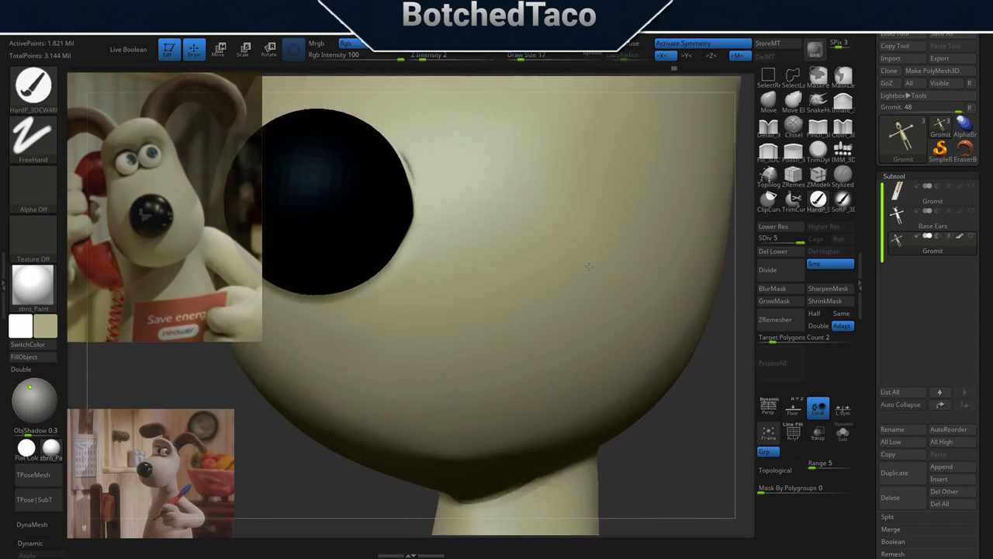
key(f)
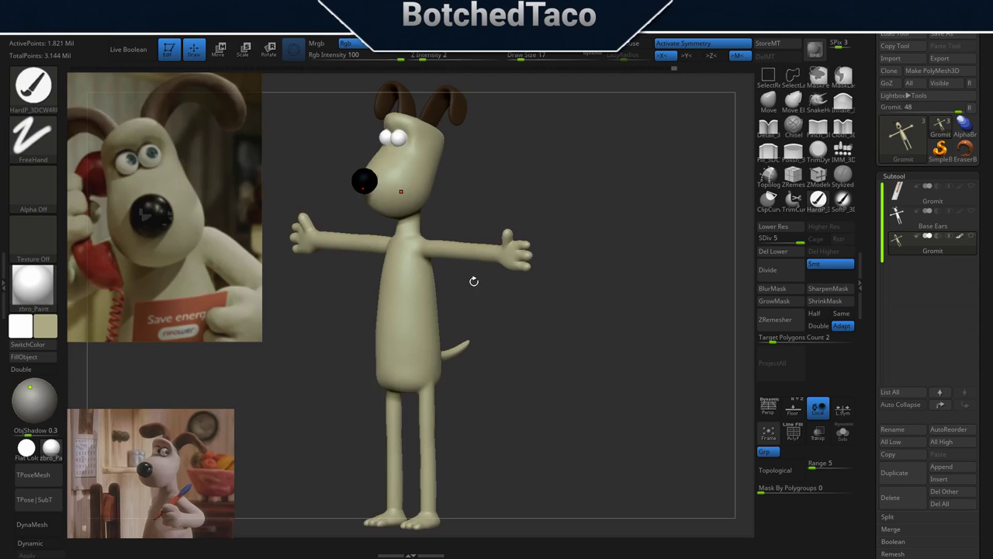
mouse_move(473, 281)
alt+right_down()
mouse_move(490, 167)
mouse_move(592, 331)
alt+right_up()
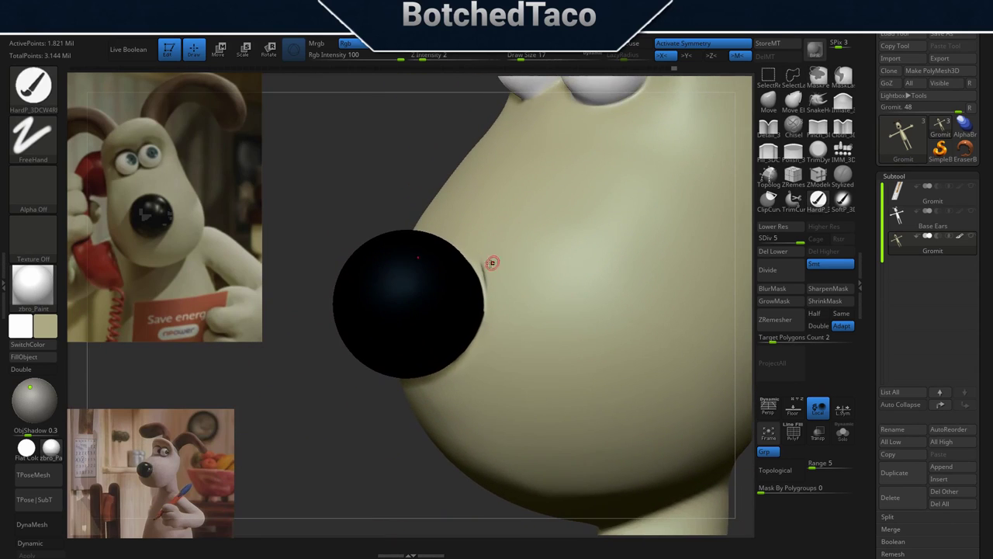
mouse_move(503, 304)
right_down()
mouse_move(525, 316)
mouse_move(489, 311)
right_up()
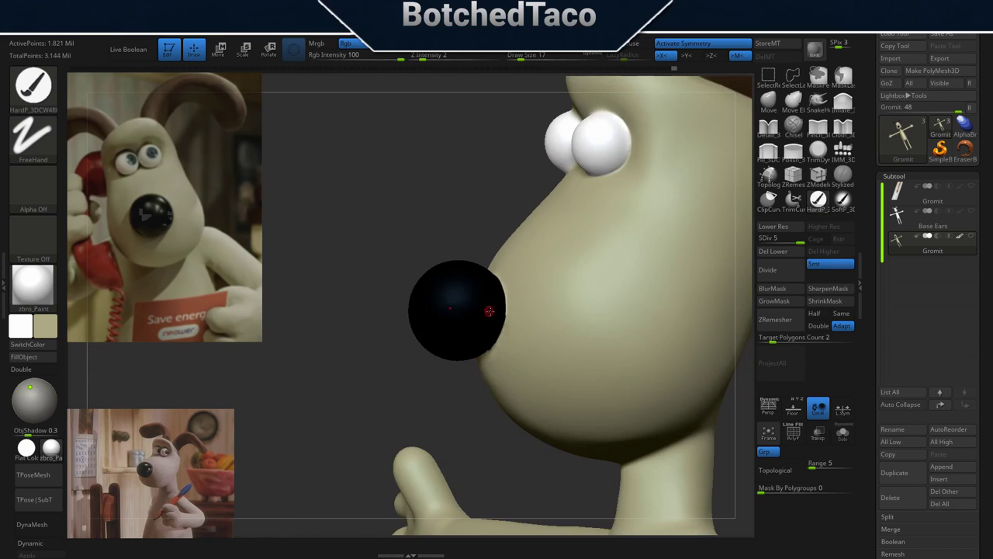
mouse_move(540, 331)
right_down()
mouse_move(371, 272)
mouse_move(567, 364)
right_up()
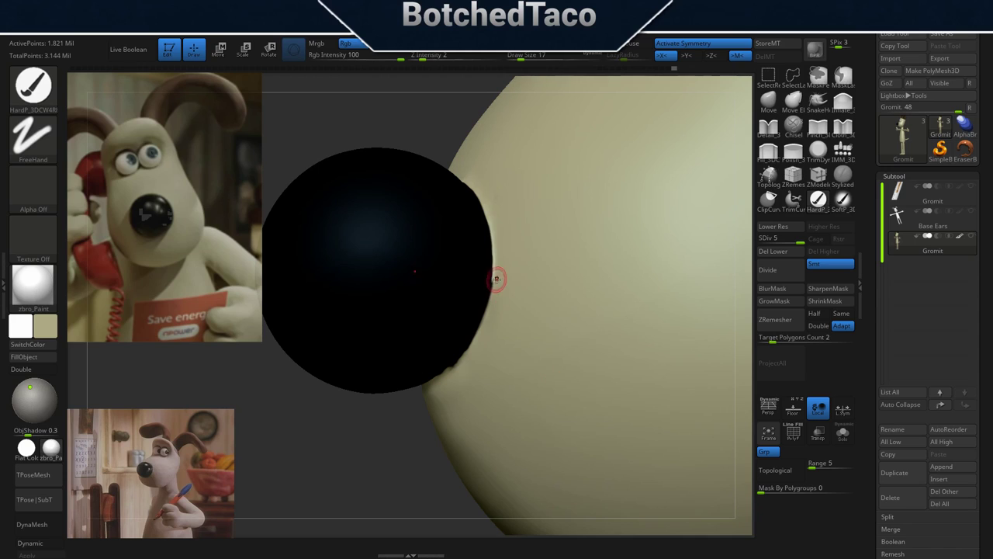
key(s)
drag(538, 308, 517, 303)
key(s)
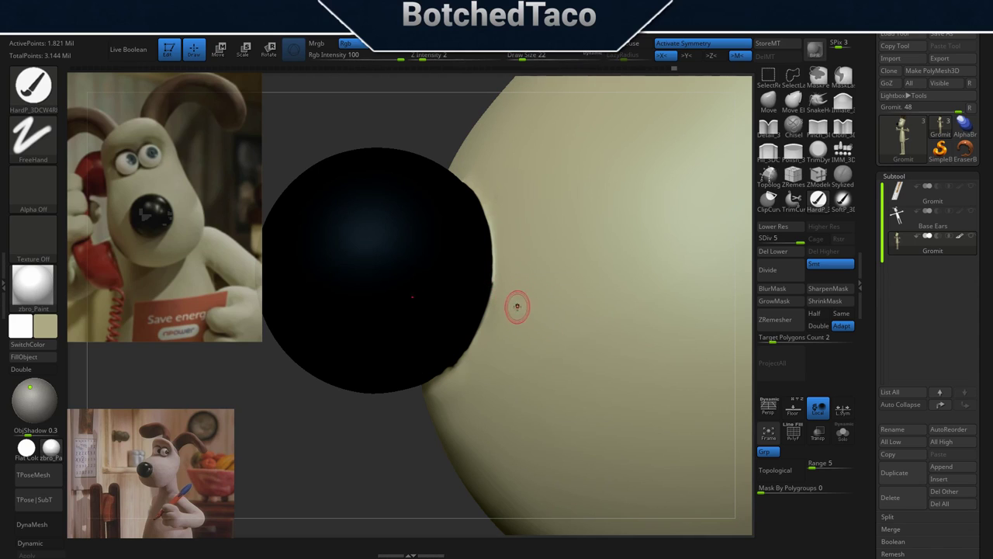
Smooth the border between the black nose and beige muzzle from several angles.
key(shift)
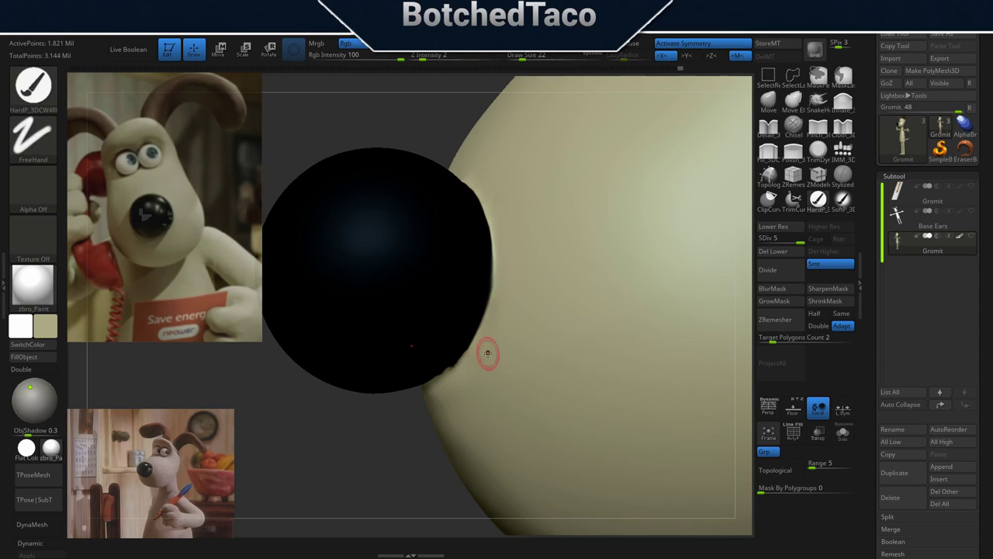
right_drag(488, 350, 480, 317)
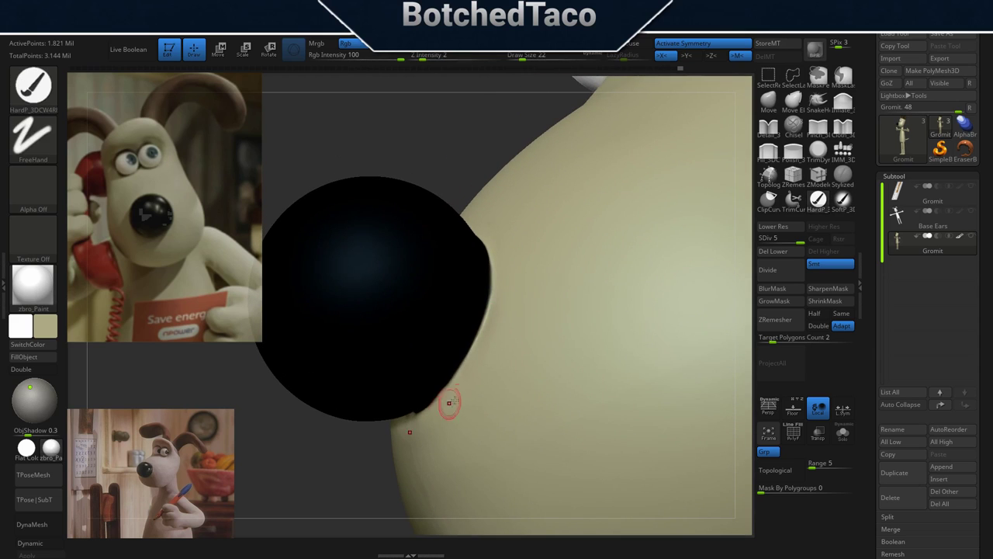
mouse_move(443, 406)
right_down()
mouse_move(444, 386)
mouse_move(563, 342)
mouse_move(551, 318)
right_up()
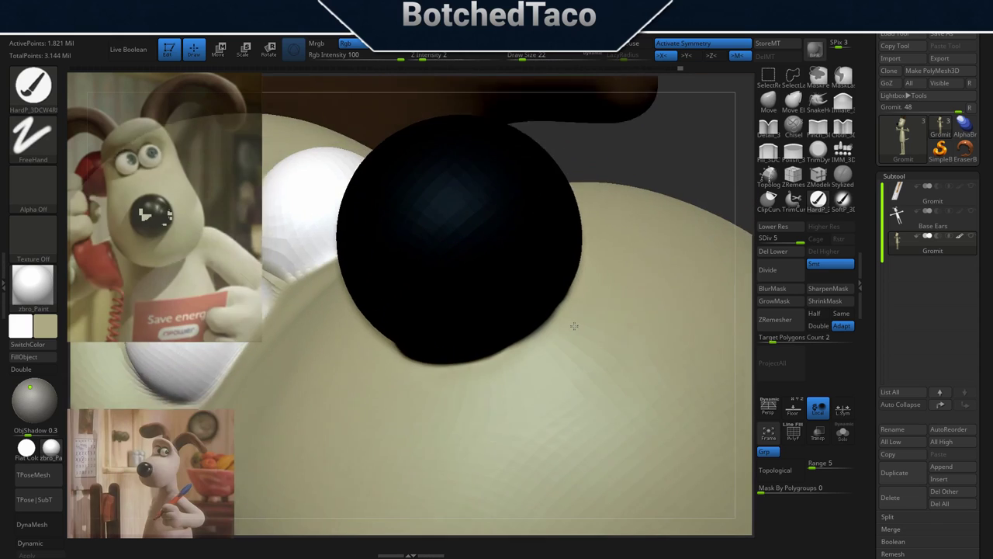
mouse_move(468, 383)
shift+right_down()
mouse_move(525, 343)
mouse_move(517, 340)
shift+right_up()
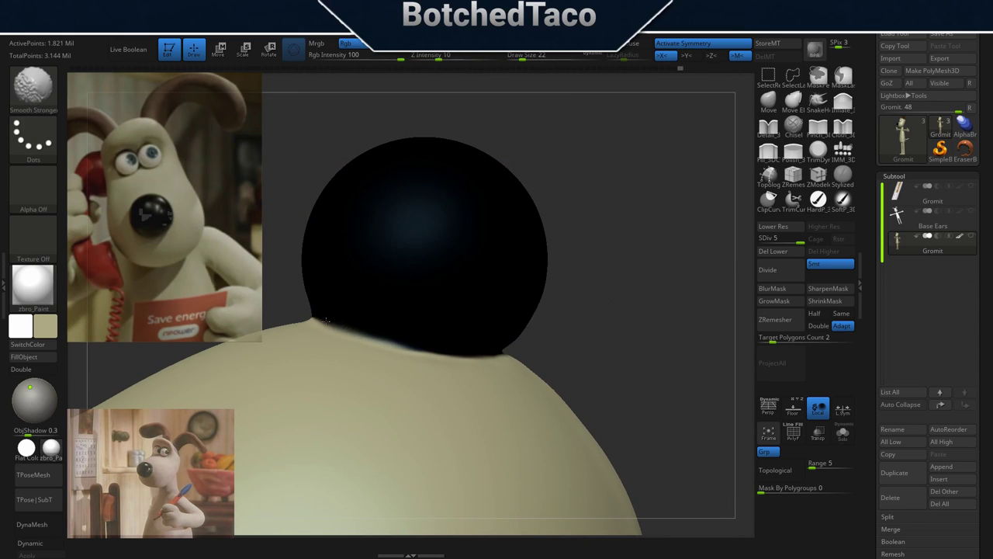
mouse_move(368, 257)
right_down()
mouse_move(544, 297)
mouse_move(510, 317)
right_up()
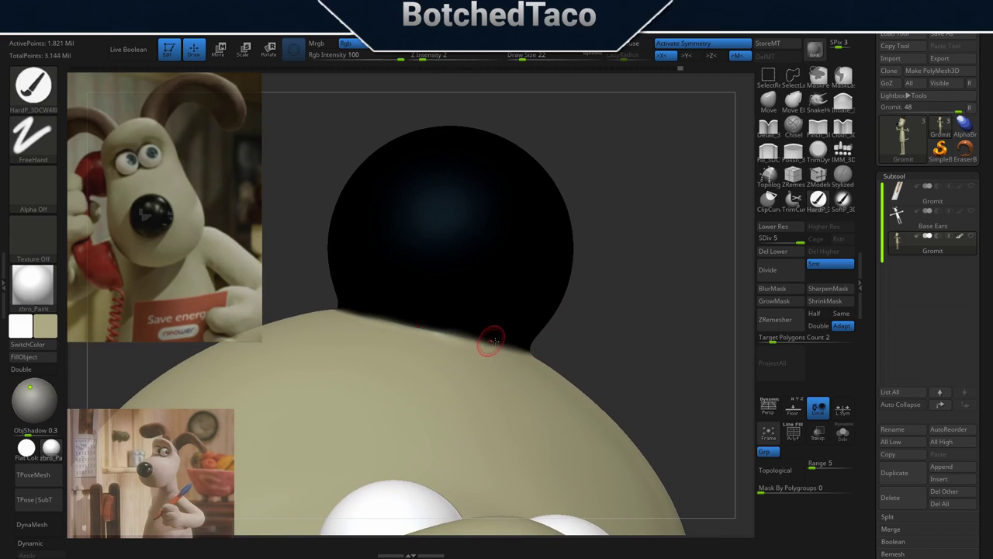
Zoom in on the head and smooth the head edge beside the ear.
key(f)
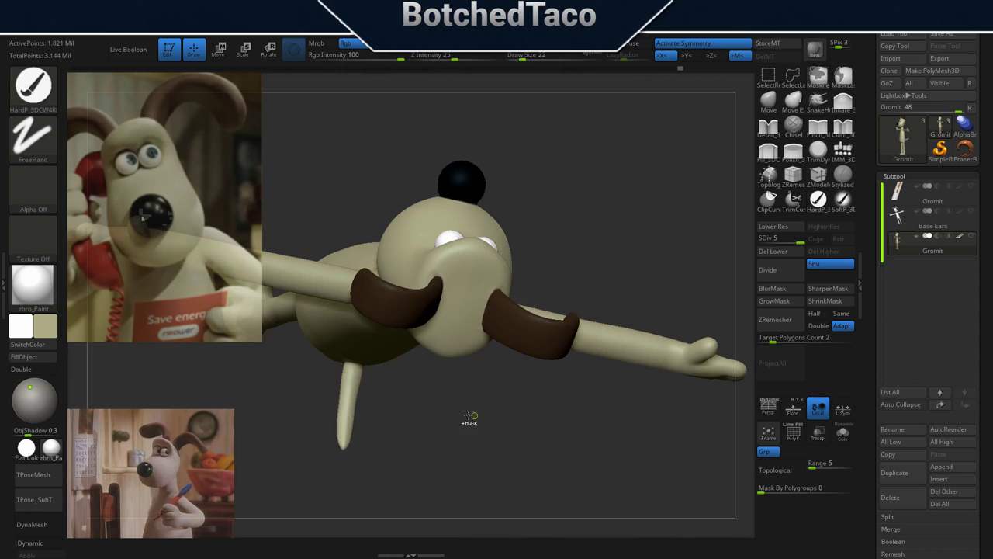
mouse_move(552, 432)
alt+right_down()
mouse_move(415, 330)
mouse_move(415, 315)
mouse_move(507, 348)
mouse_move(513, 363)
alt+right_up()
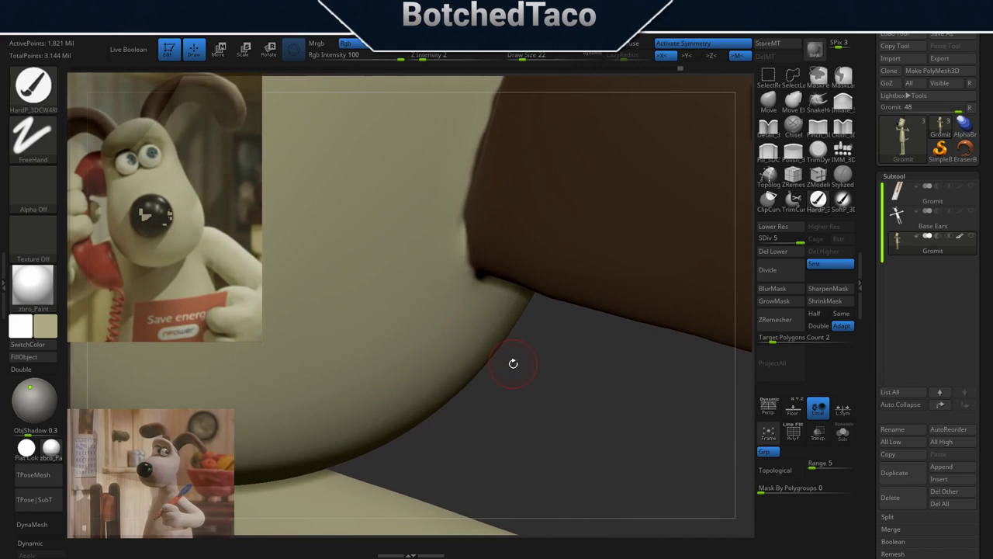
key(shift)
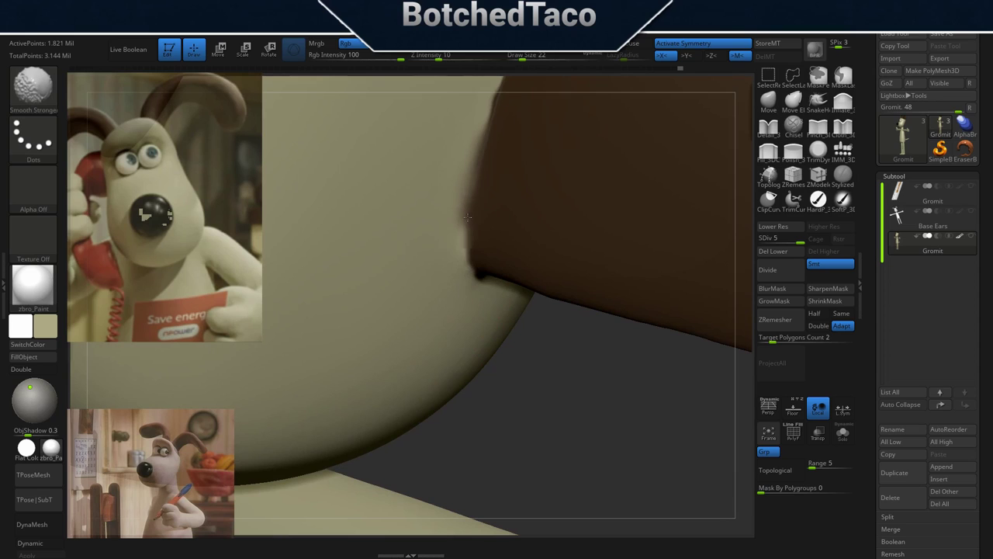
shift+drag(476, 166, 471, 309)
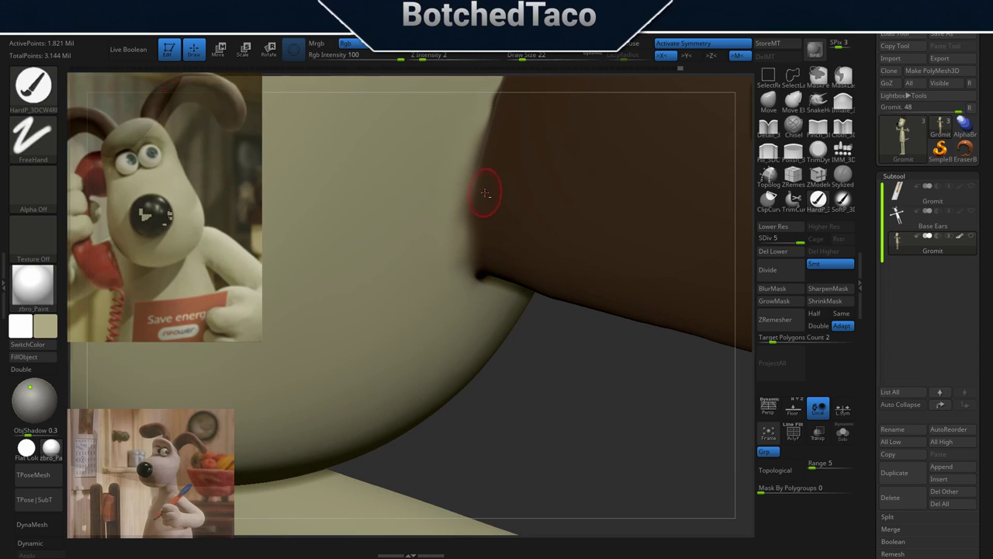
right_drag(485, 192, 472, 282)
key(shift)
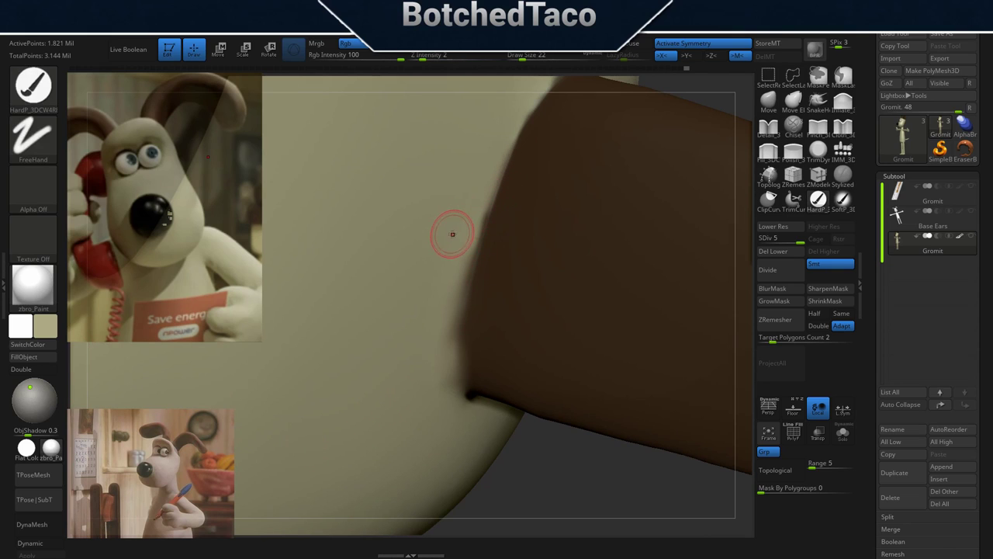
Set Draw Size to 12 and smooth the ear edges where they meet the head.
key(s)
key(Return)
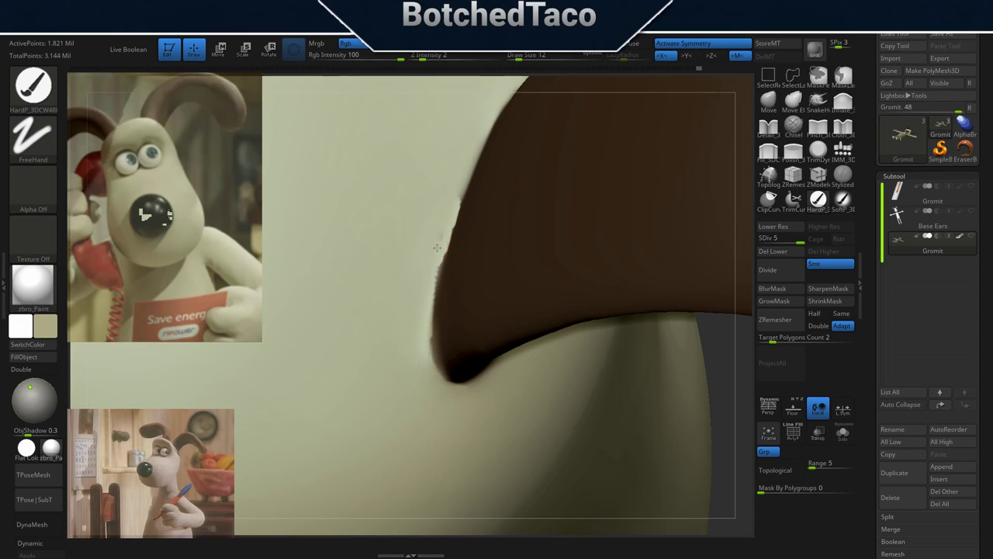
key(shift)
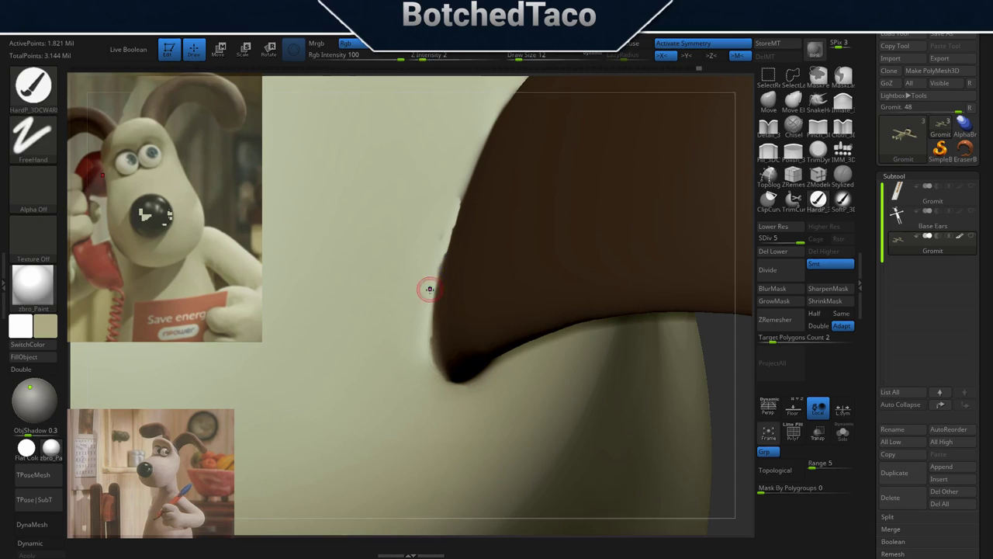
shift+drag(442, 210, 439, 340)
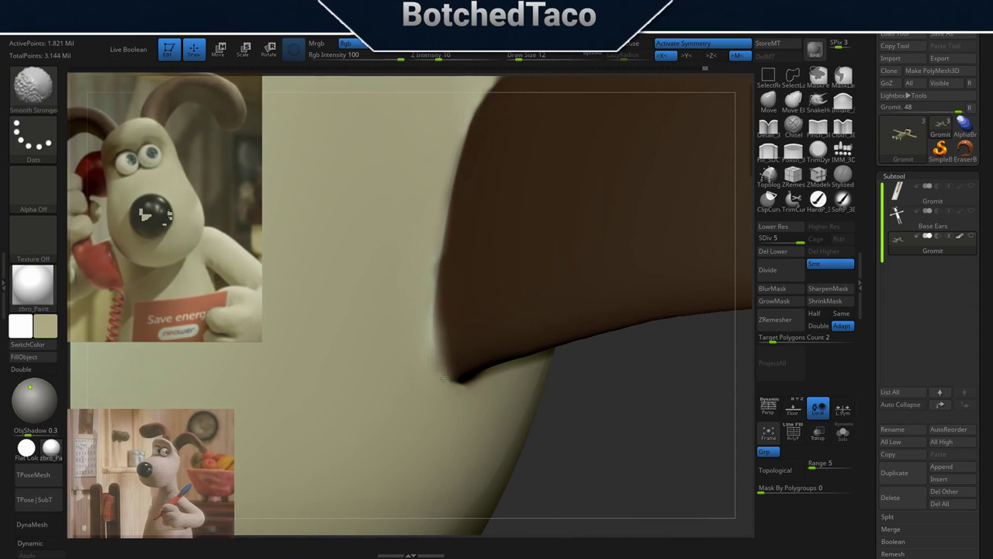
key(shift)
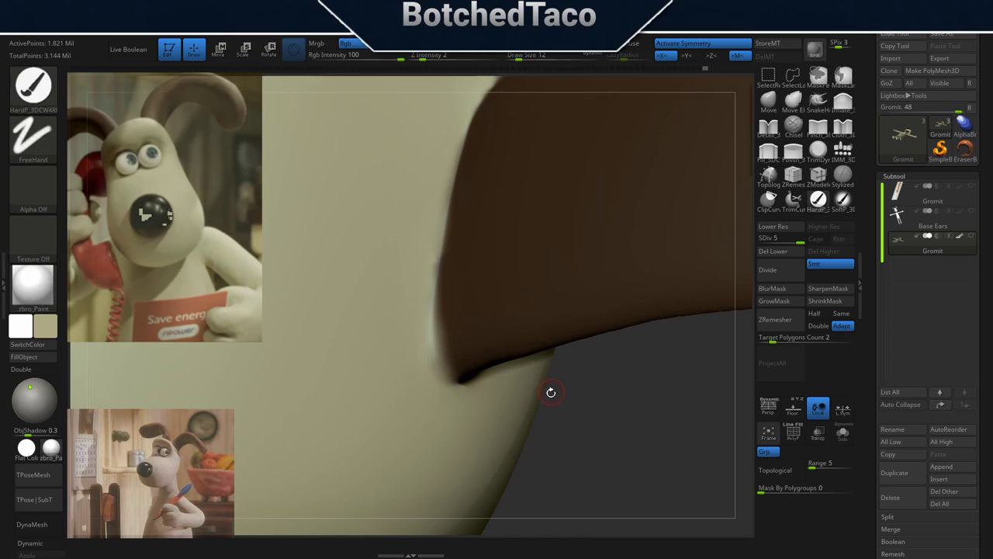
key(shift)
key(shift)
right_drag(503, 218, 532, 243)
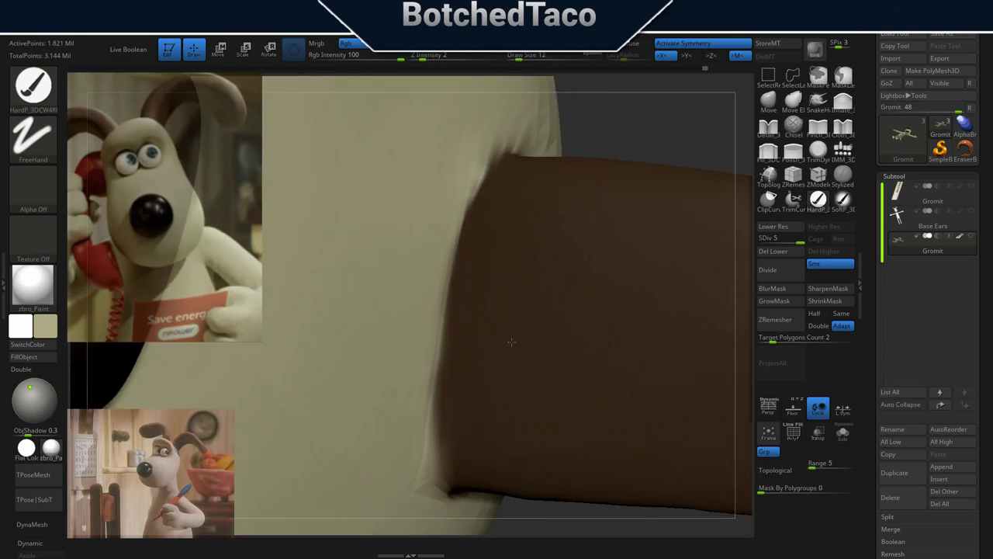
key(shift)
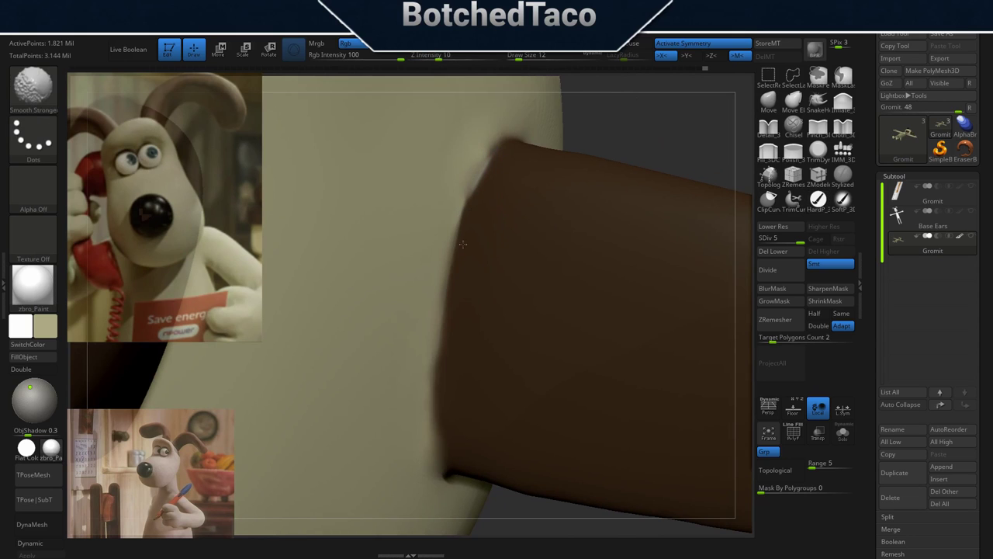
mouse_move(520, 374)
right_down()
mouse_move(525, 384)
mouse_move(378, 397)
mouse_move(499, 333)
right_up()
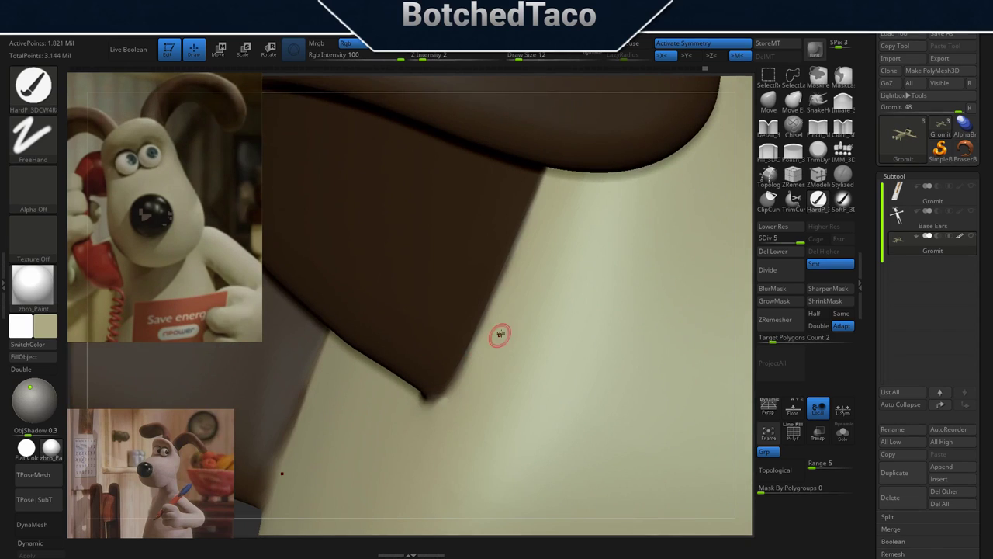
key(shift)
right_drag(554, 284, 552, 284)
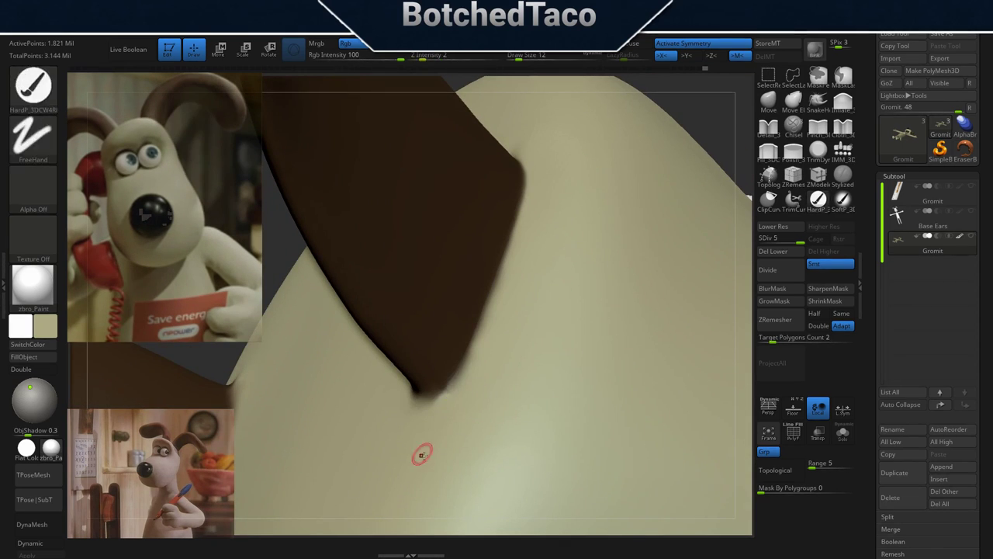
Pick the ears' dark brown and paint the tail brown with a size-54 brush.
key(f)
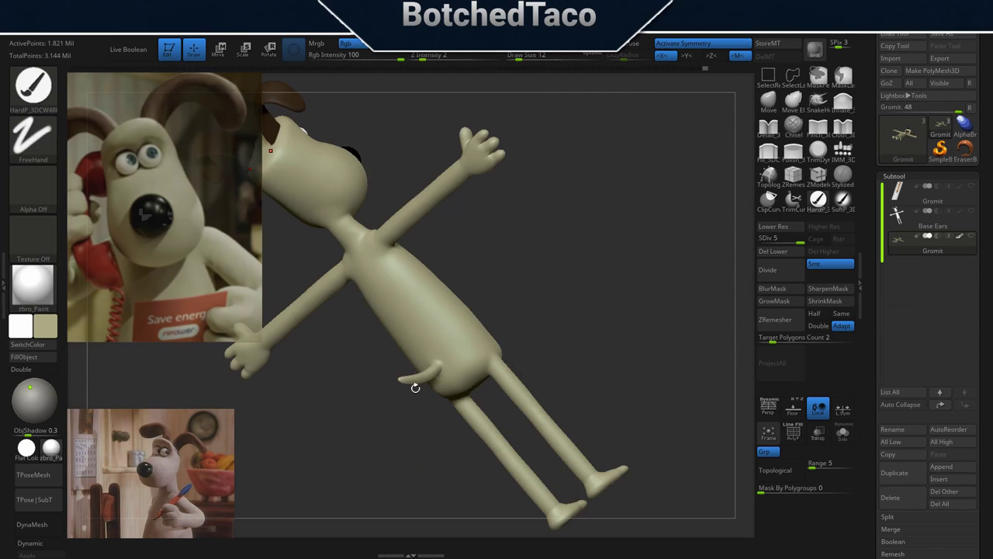
right_drag(415, 387, 490, 312)
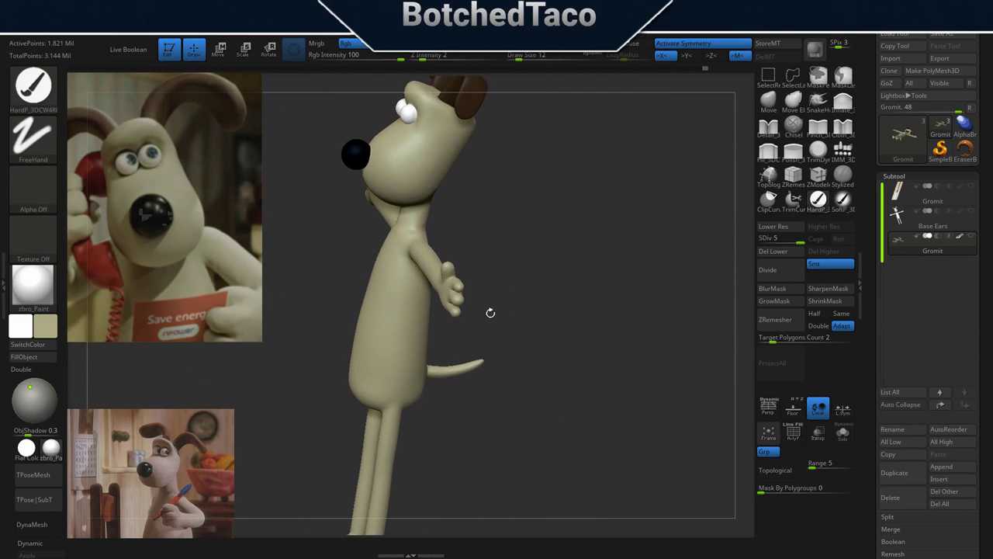
right_drag(541, 242, 524, 394)
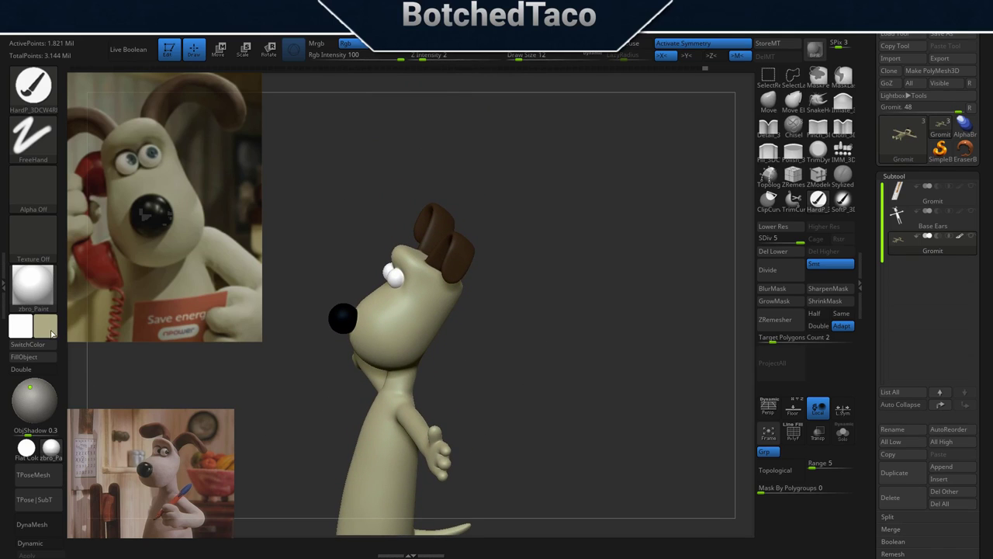
drag(51, 332, 464, 262)
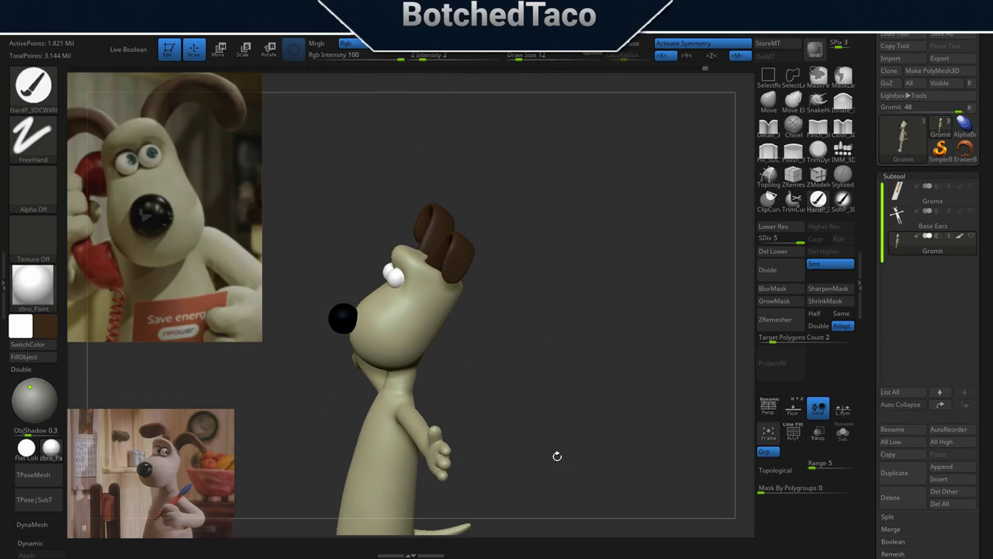
mouse_move(558, 457)
right_down()
mouse_move(524, 369)
mouse_move(536, 362)
mouse_move(642, 404)
mouse_move(581, 430)
mouse_move(558, 351)
right_up()
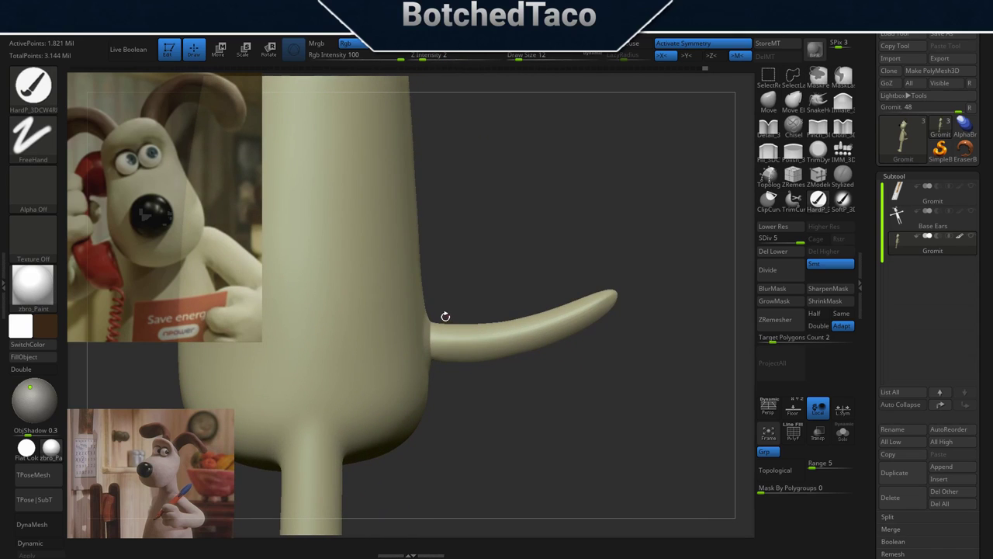
alt+right_drag(447, 319, 503, 332)
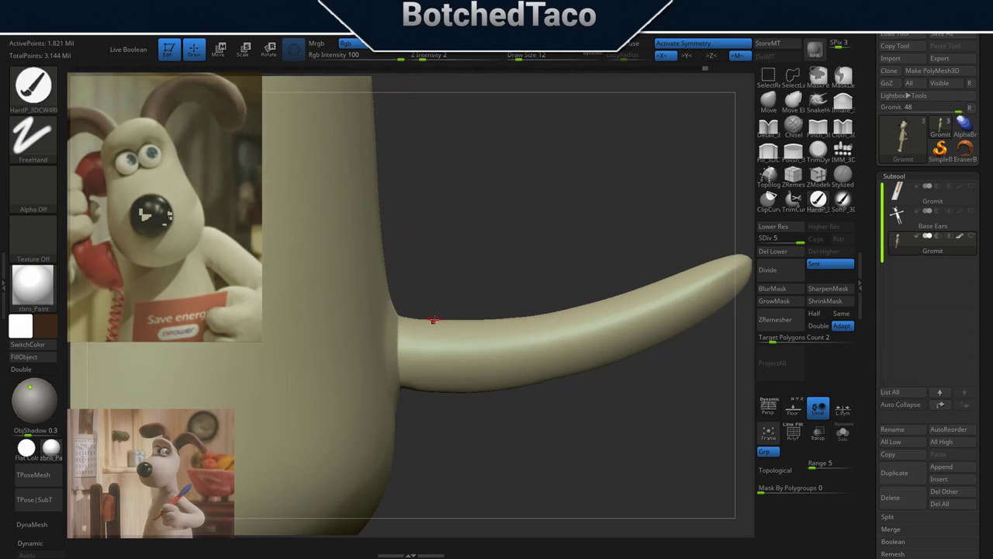
key(s)
key(s)
key(s)
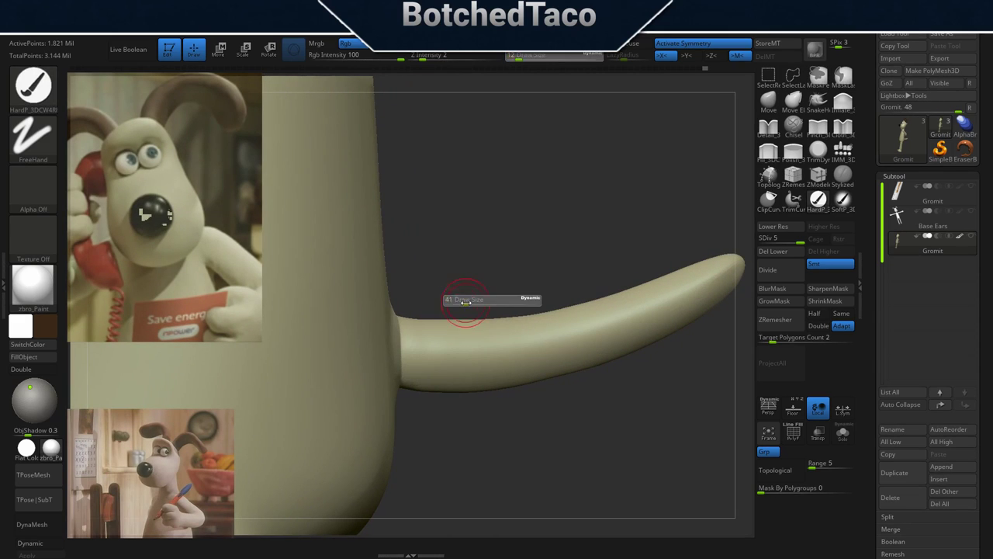
shift+drag(496, 295, 483, 304)
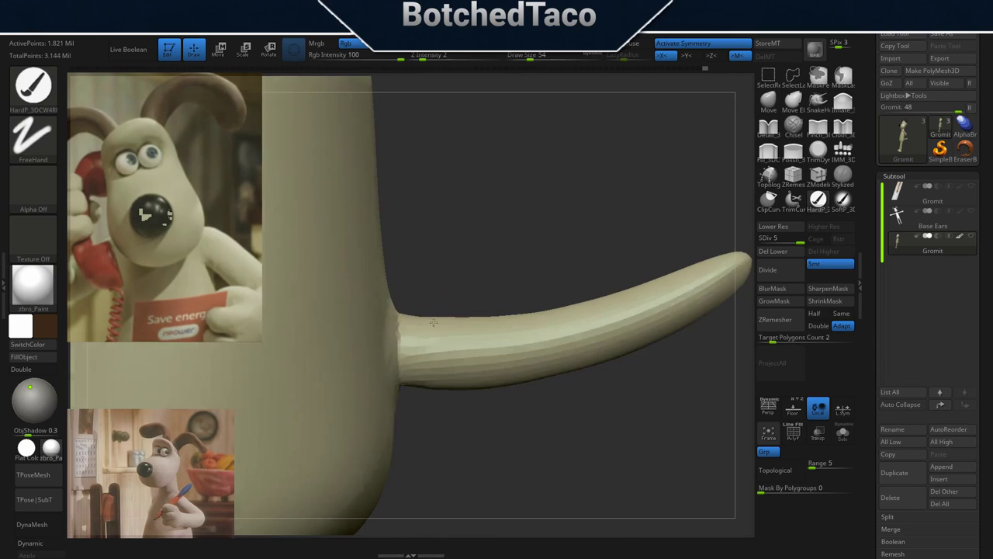
mouse_move(458, 288)
shift+mouse_down()
mouse_move(449, 313)
mouse_move(515, 360)
mouse_move(644, 333)
mouse_move(723, 281)
mouse_move(472, 329)
shift+mouse_up()
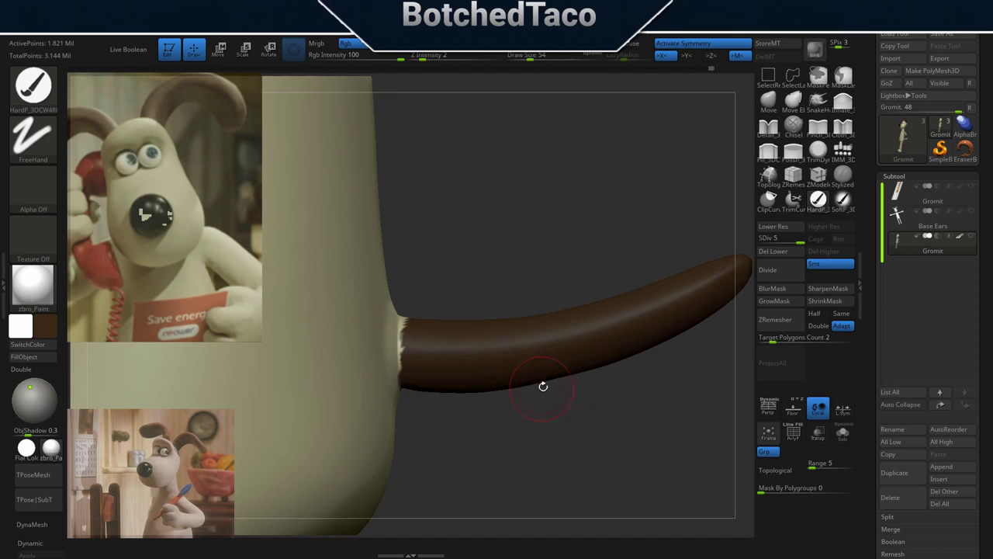
Set the brush to size 18 and cover the tail's edges and light patches in brown.
drag(519, 393, 502, 382)
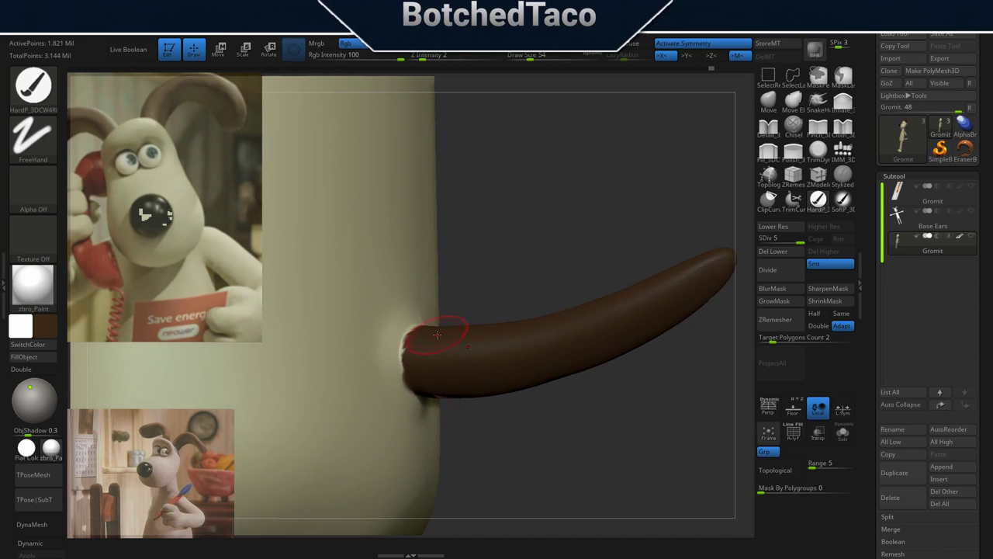
ctrl+right_drag(464, 392, 452, 266)
key(s)
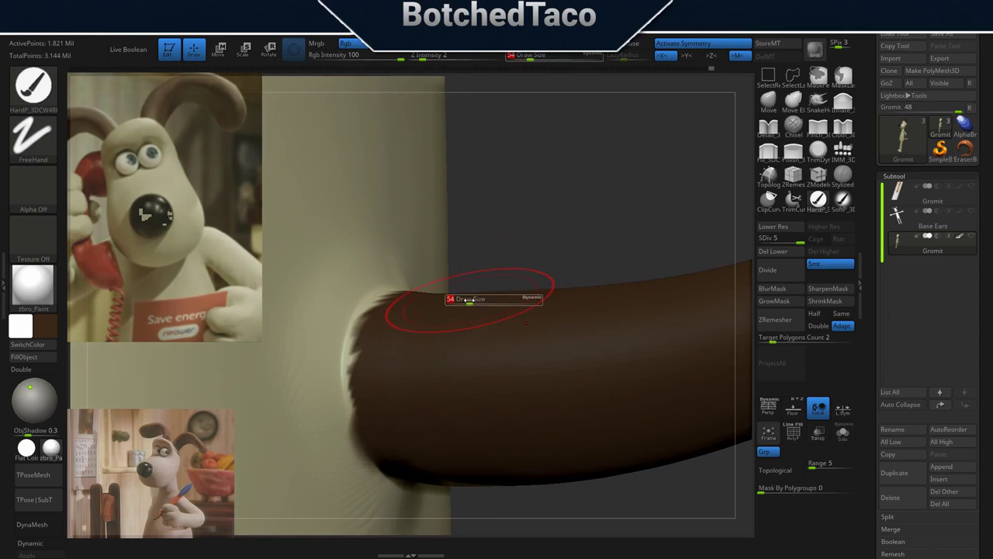
drag(466, 304, 459, 308)
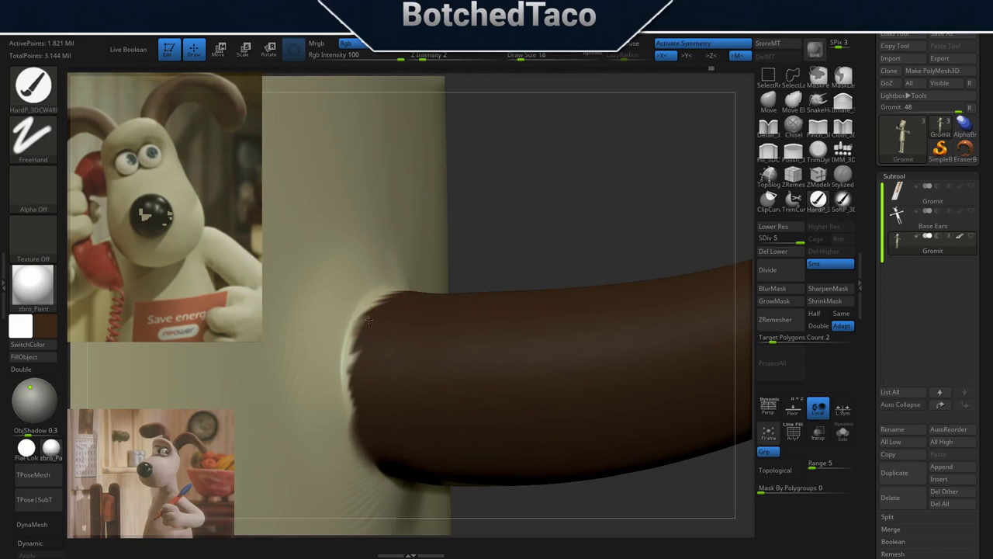
mouse_move(375, 315)
mouse_down()
mouse_move(351, 359)
mouse_move(357, 415)
mouse_up()
right_drag(381, 438, 384, 316)
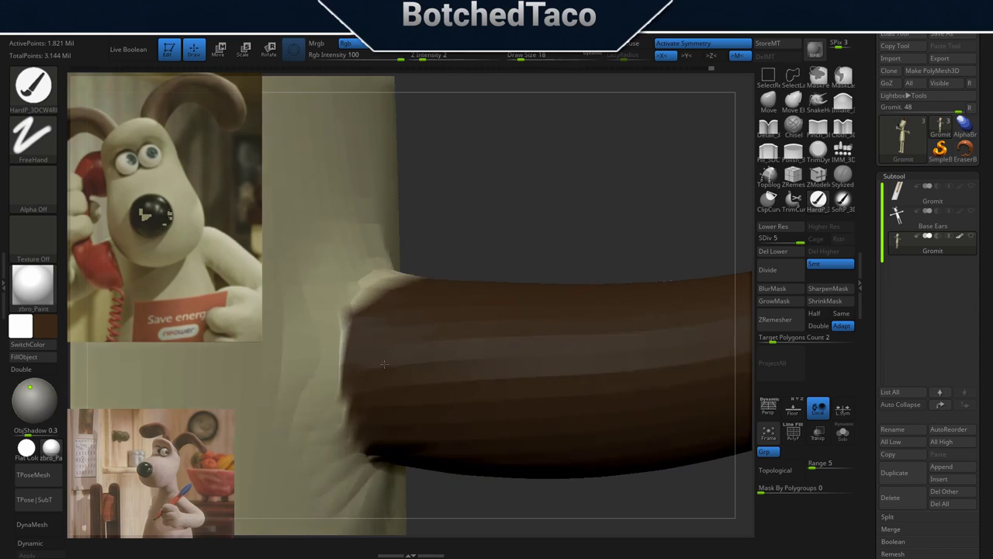
mouse_move(382, 276)
mouse_down()
mouse_move(353, 307)
mouse_move(355, 330)
mouse_up()
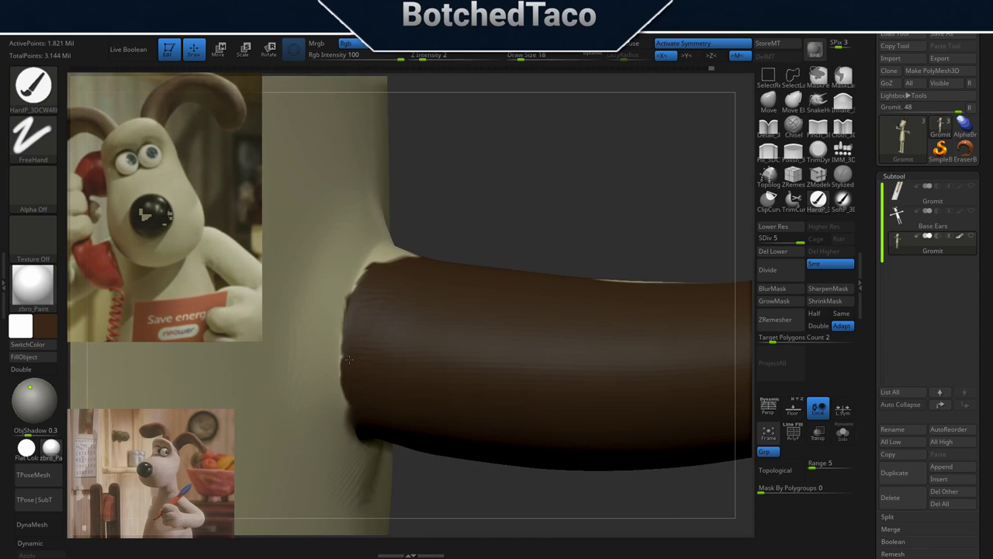
right_drag(388, 310, 421, 262)
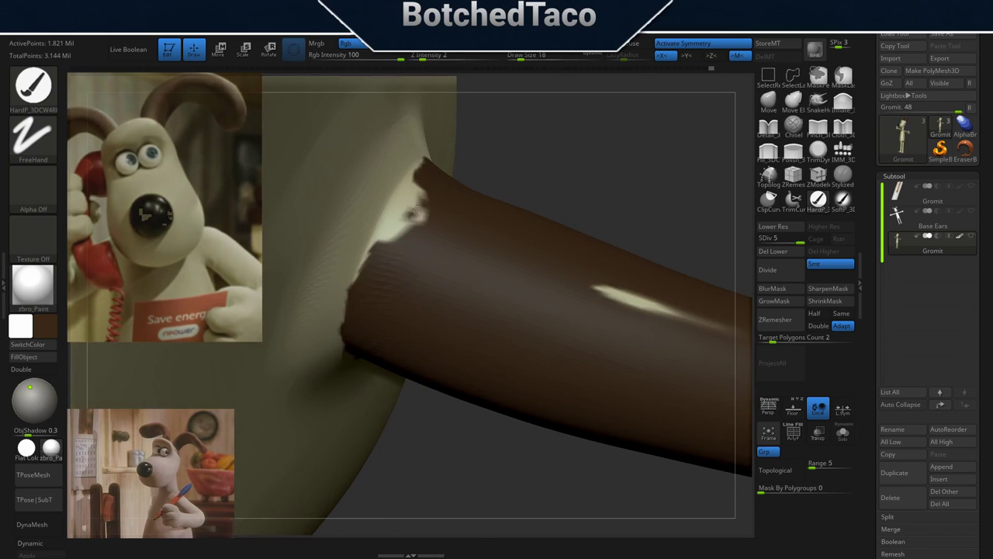
drag(414, 214, 392, 227)
mouse_move(411, 193)
mouse_down()
mouse_move(377, 240)
mouse_move(411, 171)
mouse_move(382, 245)
mouse_up()
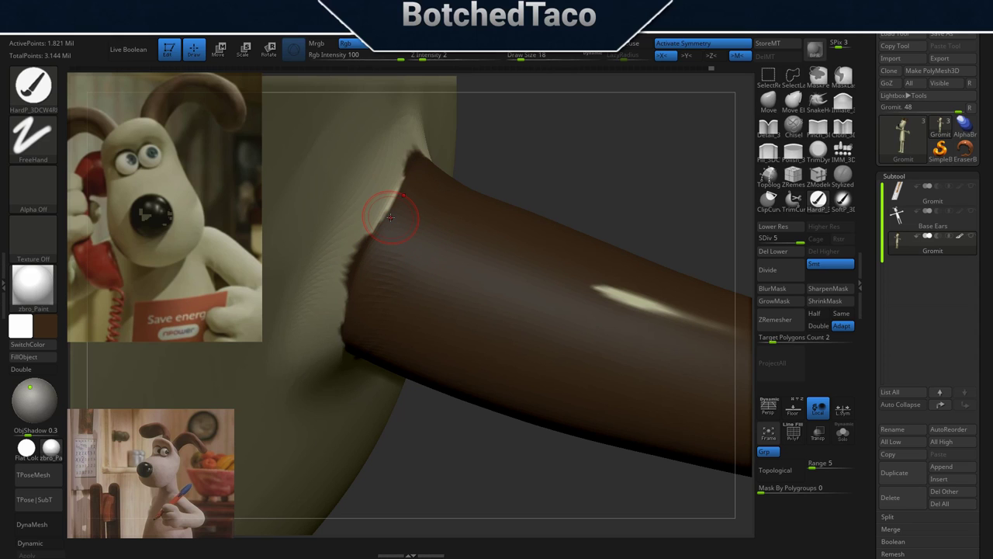
right_drag(390, 218, 412, 413)
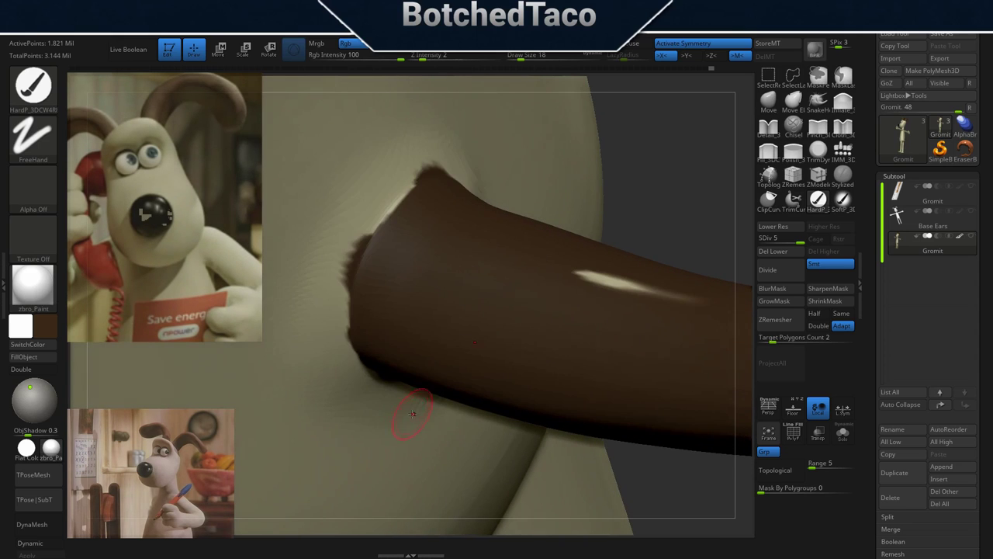
Pick up the body's beige and clean the tail's fuzzy edge with it.
click(35, 344)
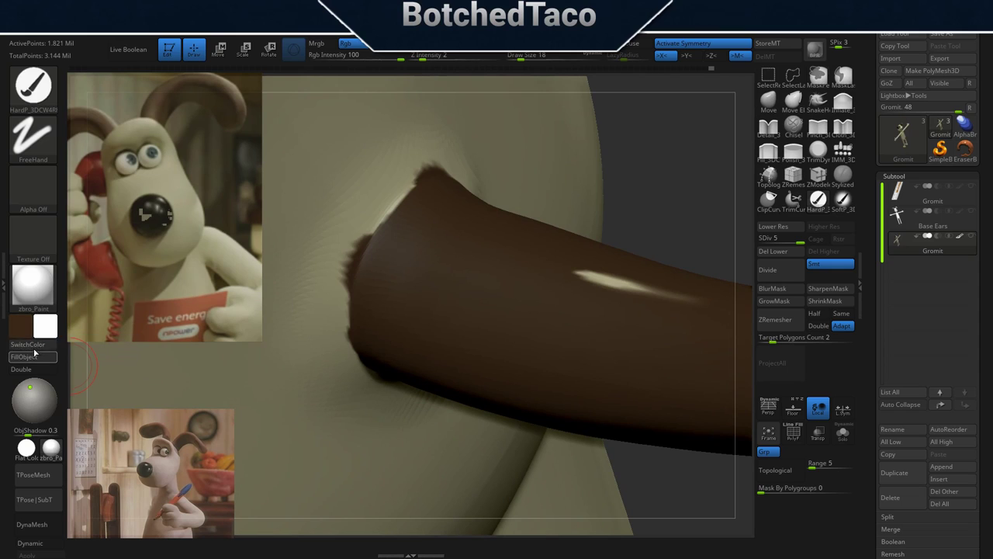
key(ctrl)
mouse_move(45, 332)
mouse_down()
mouse_move(288, 417)
mouse_move(326, 479)
mouse_up()
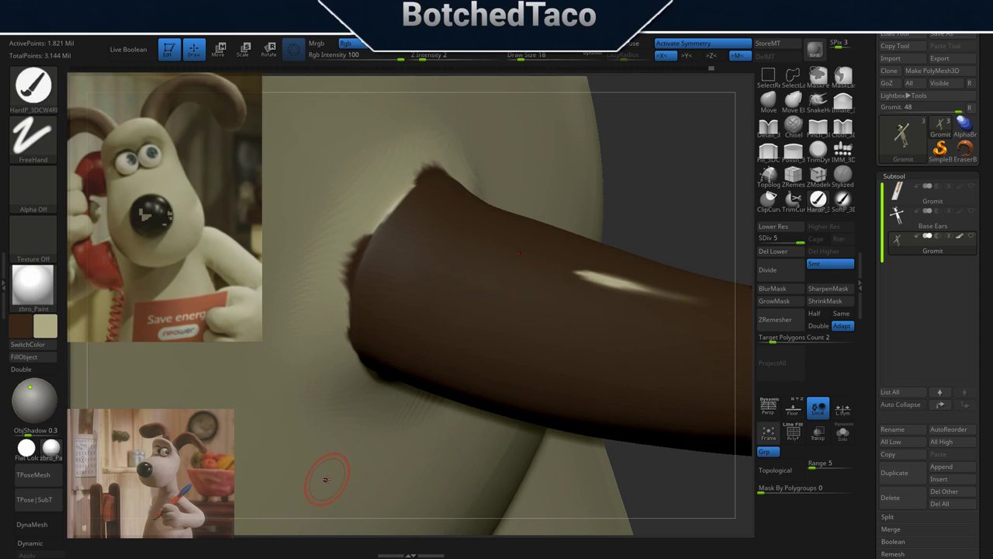
drag(366, 200, 347, 264)
mouse_move(423, 171)
mouse_down()
mouse_move(353, 248)
mouse_move(357, 239)
mouse_up()
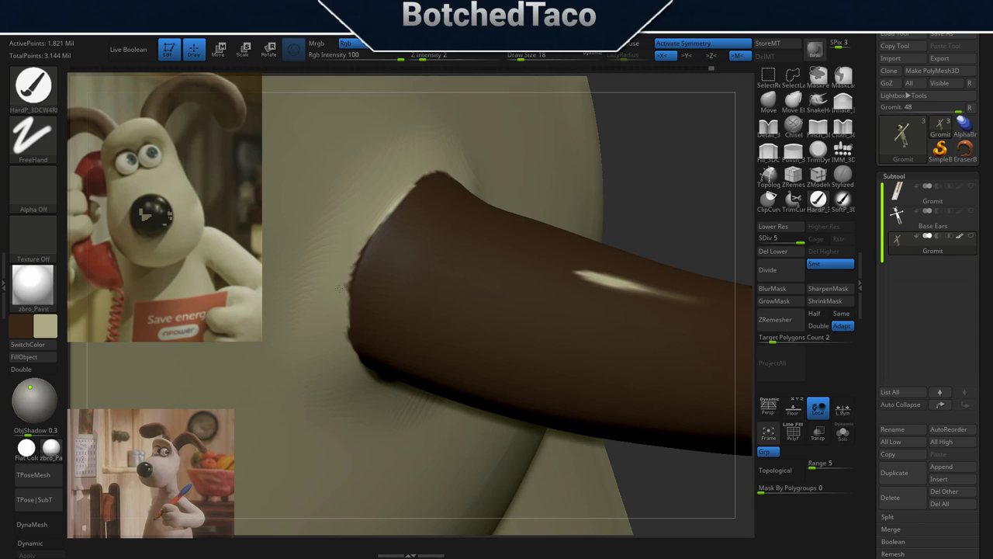
drag(348, 287, 365, 245)
drag(346, 355, 329, 284)
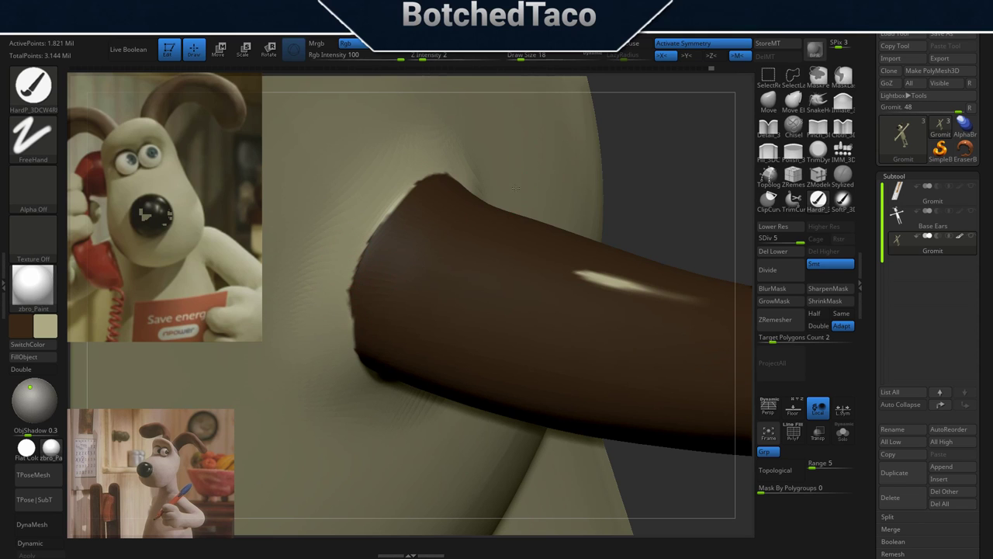
mouse_move(457, 190)
right_down()
mouse_move(496, 225)
mouse_move(470, 328)
right_up()
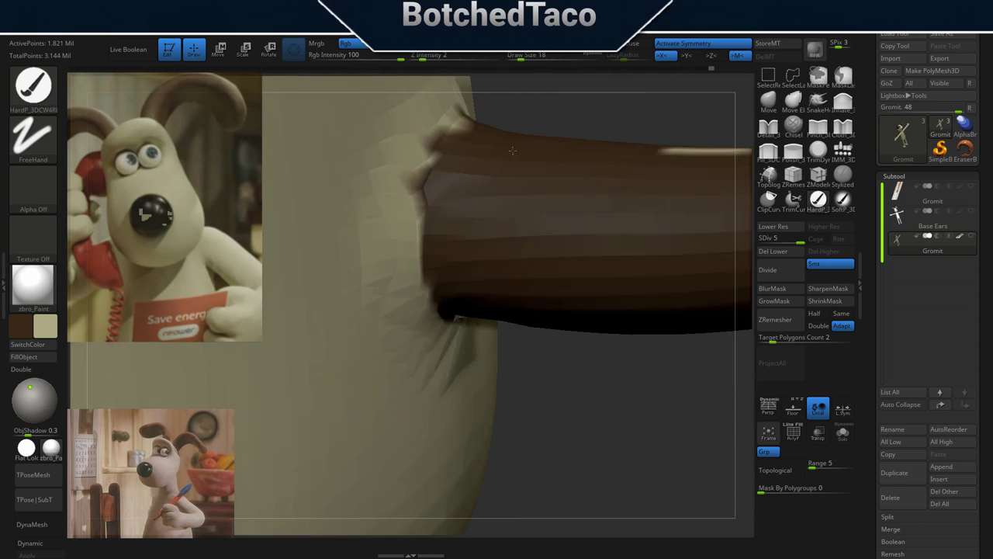
Touch up the tail base edge in beige, undoing a stray dark stroke.
click(43, 346)
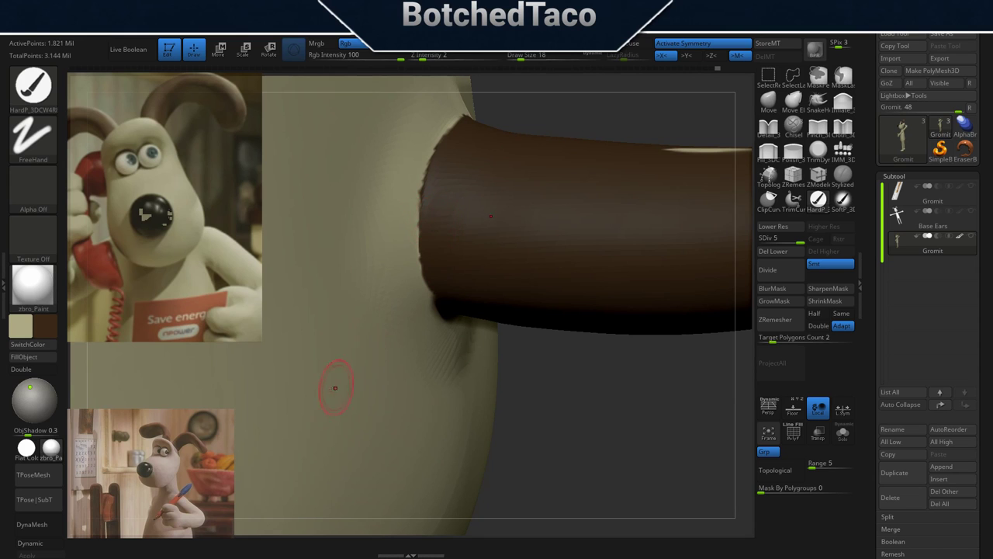
mouse_move(417, 345)
right_down()
mouse_move(466, 399)
mouse_move(449, 355)
right_up()
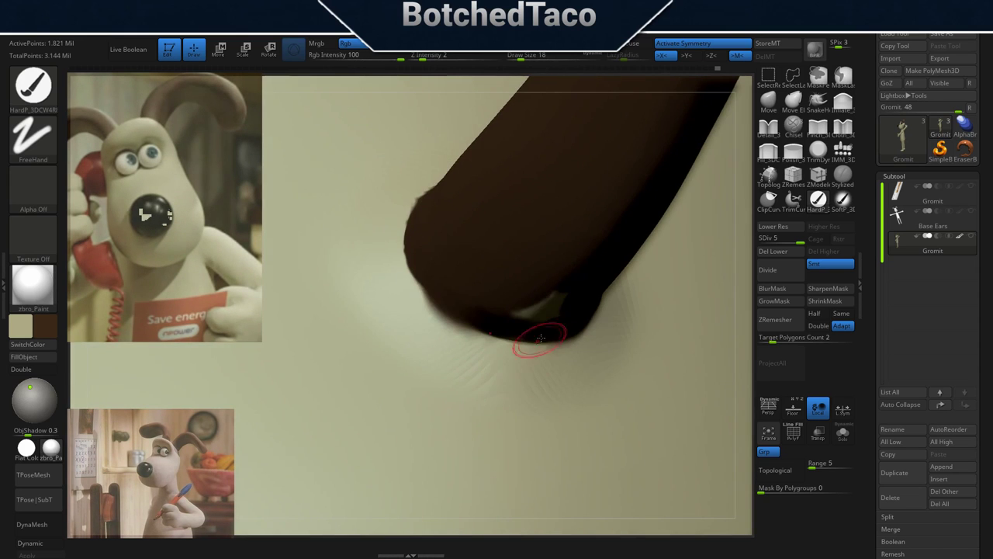
mouse_move(549, 308)
mouse_down()
mouse_move(532, 300)
mouse_move(512, 355)
mouse_up()
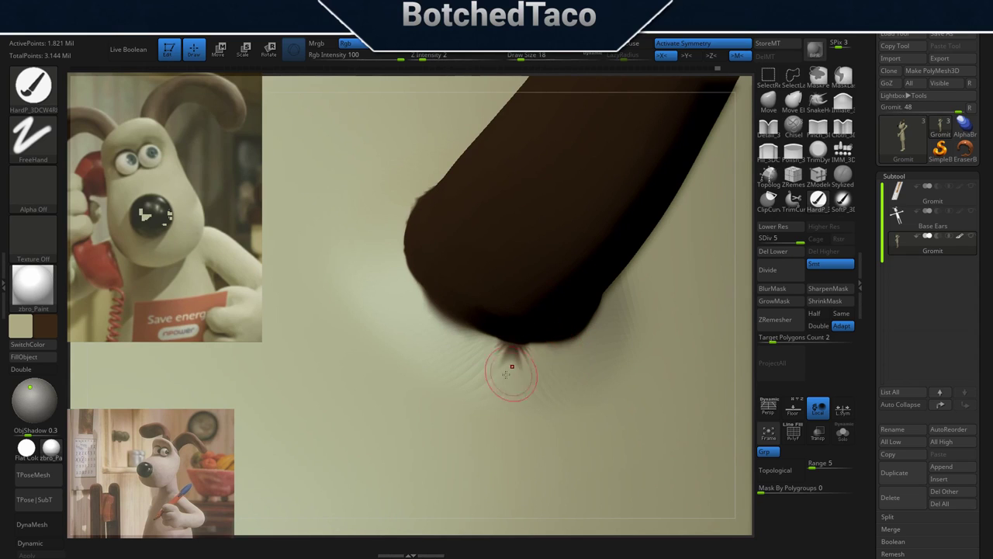
key(v)
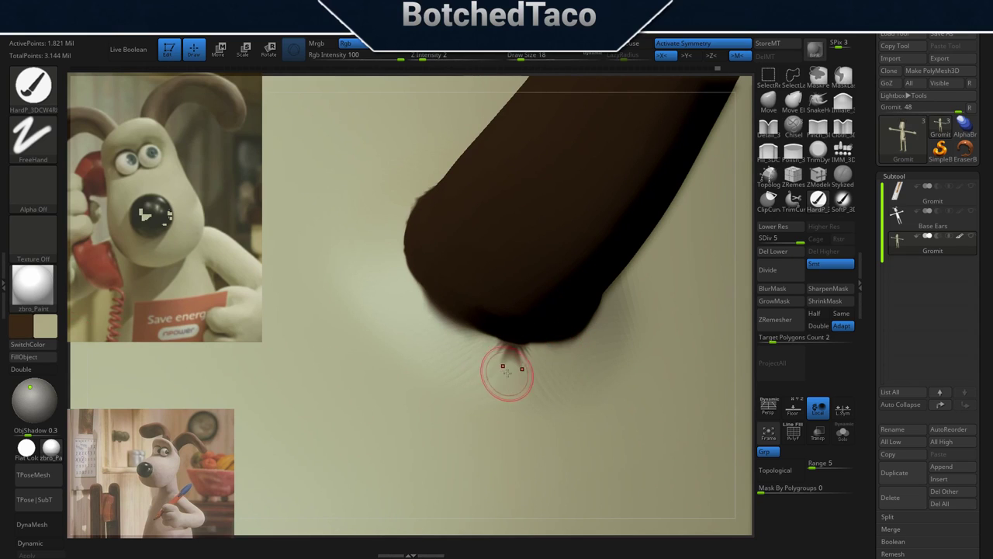
key(ctrl+z)
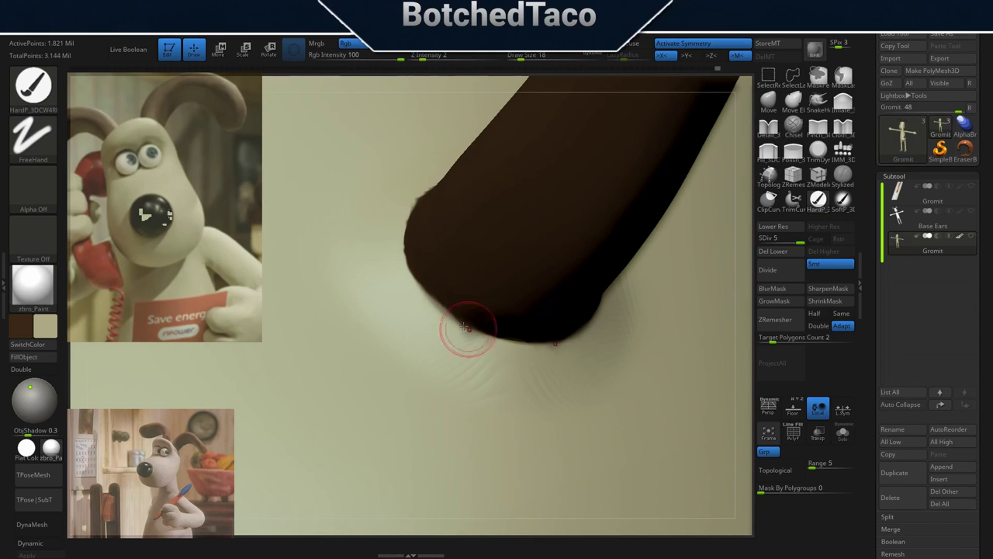
key(v)
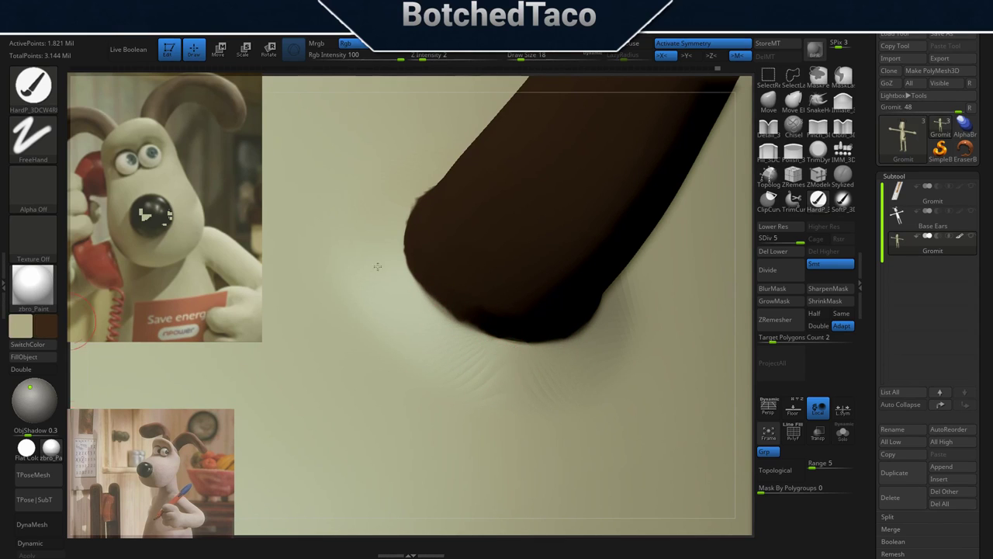
mouse_move(442, 285)
mouse_down()
mouse_move(493, 328)
mouse_move(525, 328)
mouse_move(513, 339)
mouse_up()
Smooth the tail's left and upper edges where they meet the body.
key(shift)
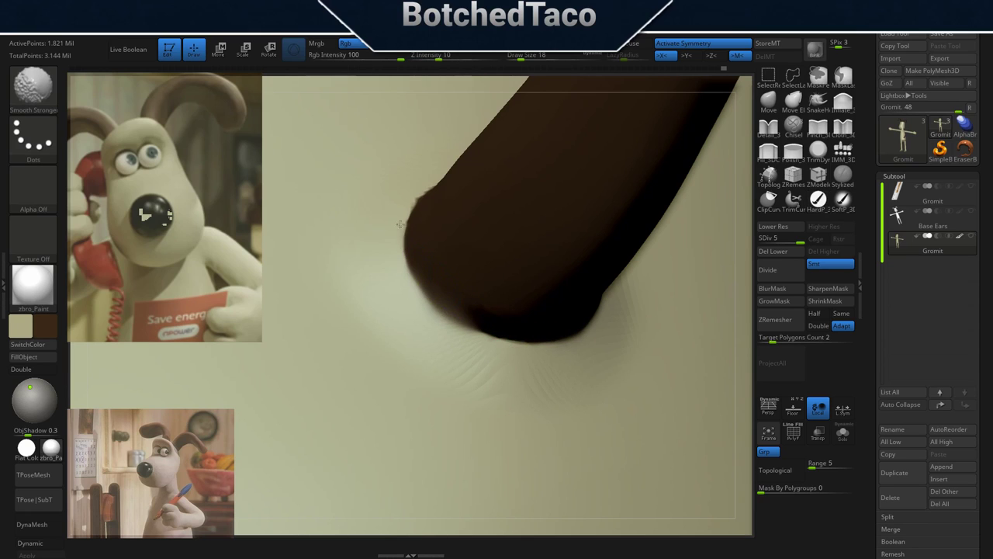
mouse_move(439, 284)
shift+mouse_down()
mouse_move(403, 221)
mouse_move(554, 348)
shift+mouse_up()
right_drag(594, 372, 500, 370)
key(shift)
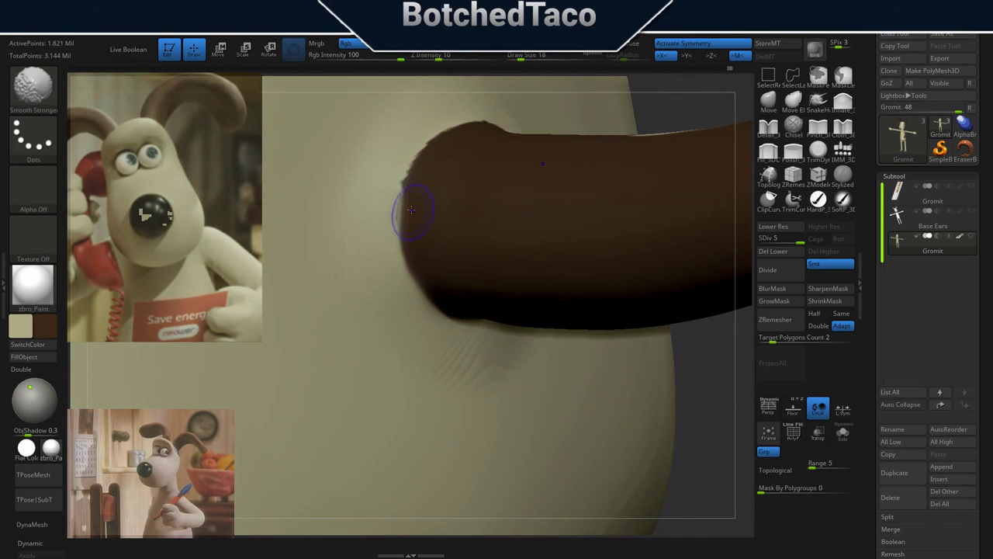
mouse_move(409, 210)
shift+mouse_down()
mouse_move(415, 150)
mouse_move(408, 206)
shift+mouse_up()
right_drag(417, 209, 422, 255)
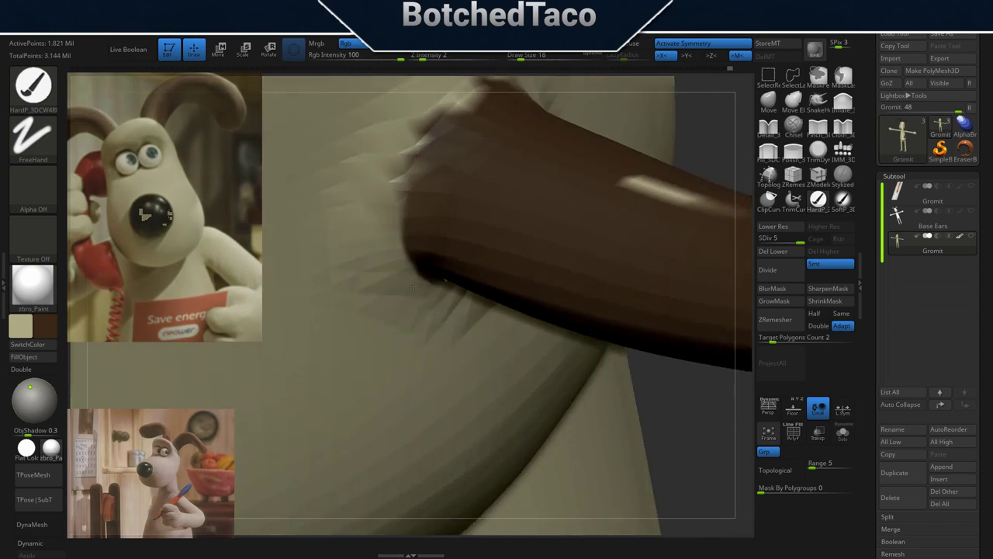
key(shift)
mouse_move(429, 179)
shift+mouse_down()
mouse_move(449, 111)
mouse_move(411, 163)
shift+mouse_up()
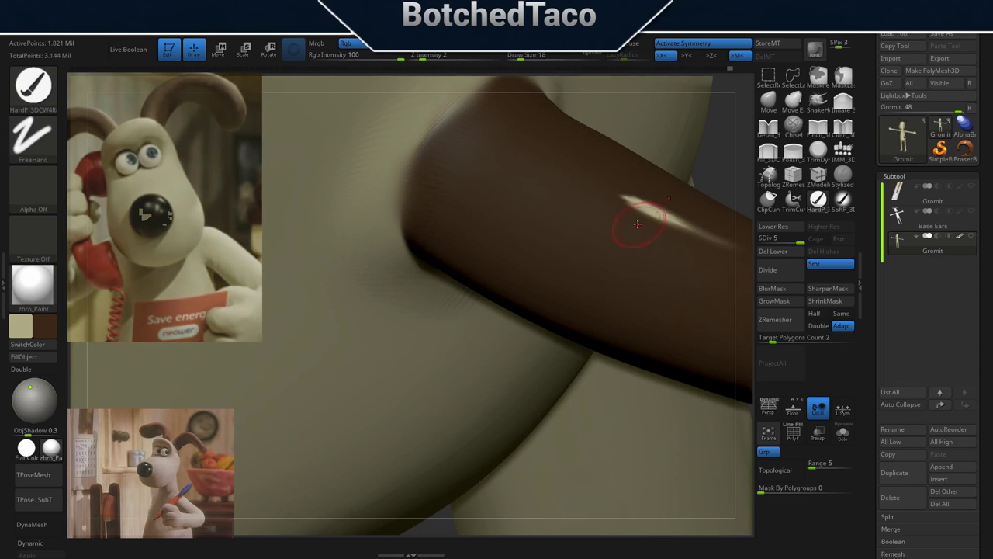
mouse_move(610, 344)
right_down()
mouse_move(481, 330)
mouse_move(452, 293)
right_up()
Paint brown along the tail's base and bottom edge, then smooth and round off the seam.
key(f)
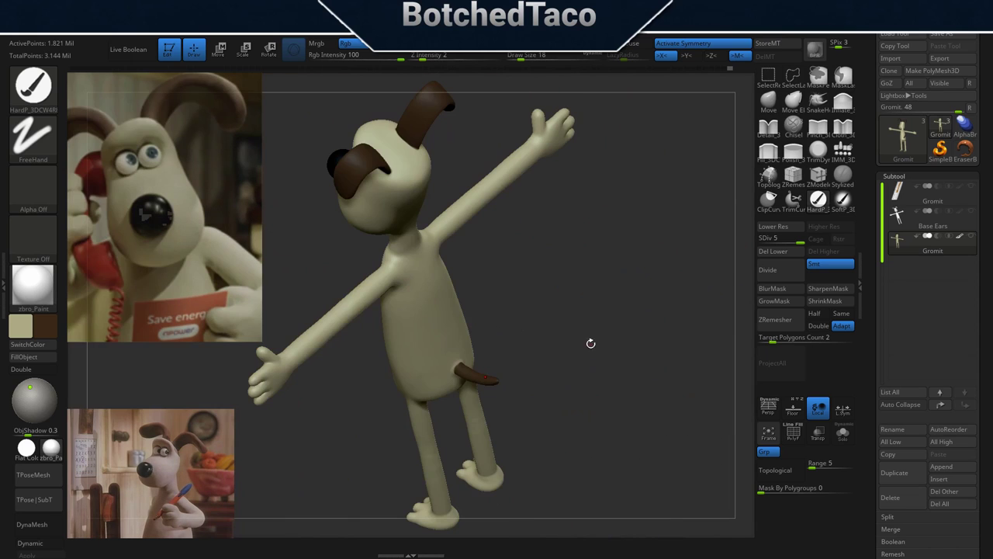
mouse_move(532, 415)
right_down()
mouse_move(627, 357)
mouse_move(491, 235)
right_up()
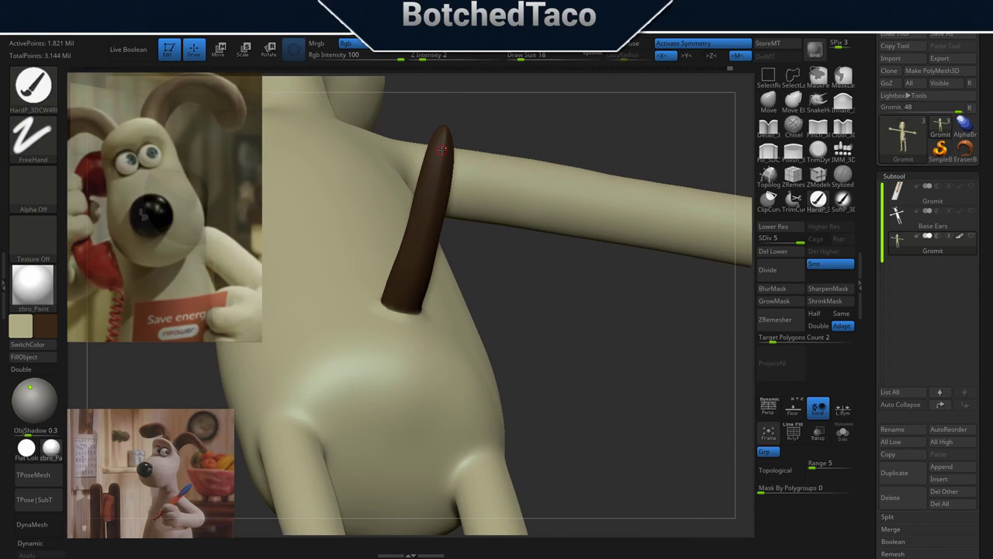
mouse_move(483, 294)
right_down()
mouse_move(478, 326)
mouse_move(471, 309)
right_up()
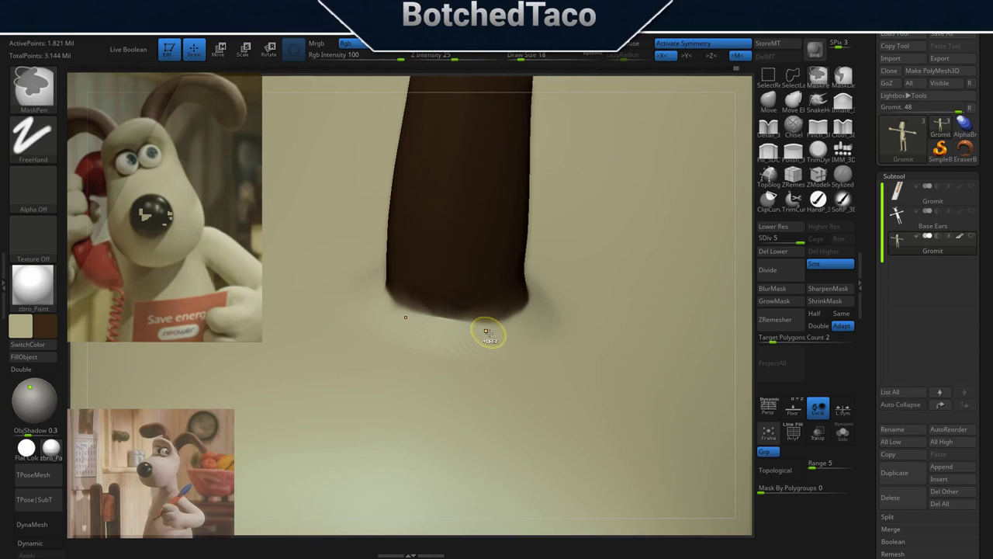
key(shift)
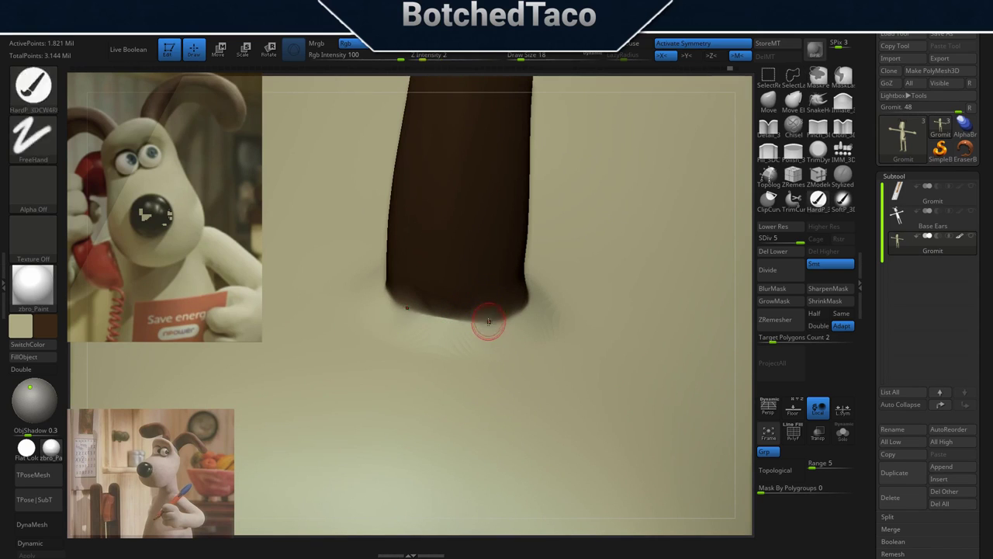
key(shift)
drag(489, 303, 472, 298)
mouse_move(476, 310)
mouse_down()
mouse_move(455, 306)
mouse_move(496, 312)
mouse_move(519, 296)
mouse_up()
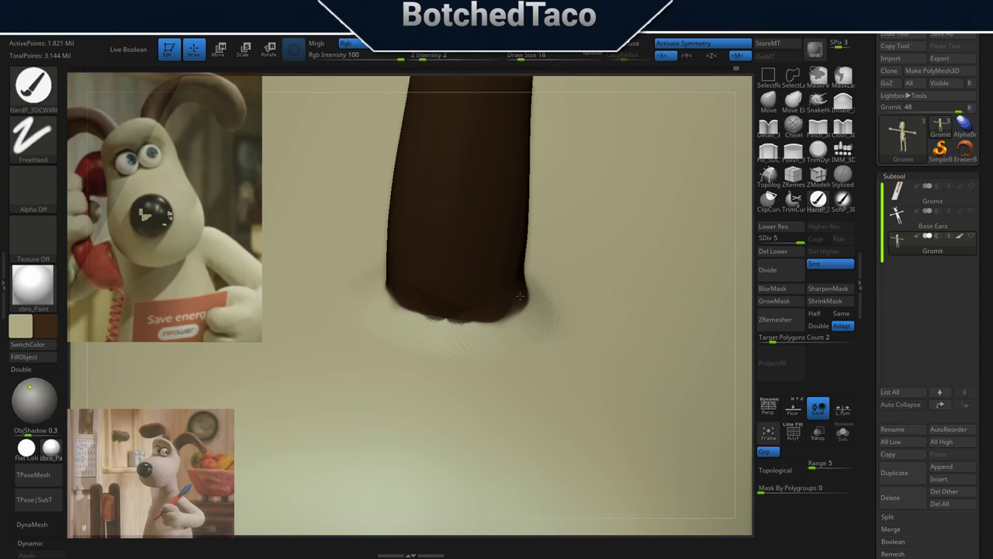
mouse_move(461, 326)
shift+mouse_down()
mouse_move(470, 337)
mouse_move(517, 323)
mouse_move(528, 305)
shift+mouse_up()
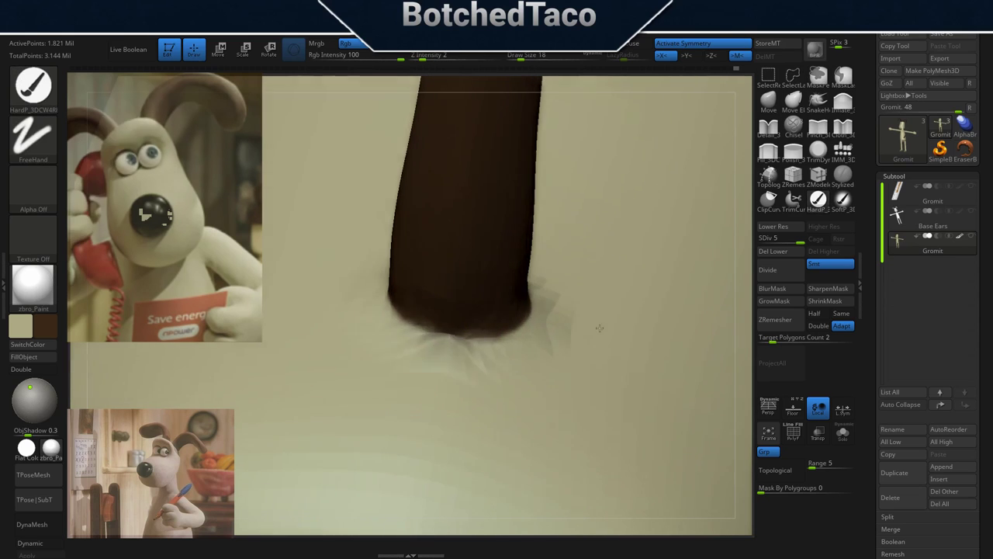
mouse_move(588, 320)
mouse_down()
mouse_move(602, 341)
mouse_move(533, 327)
mouse_move(523, 341)
mouse_up()
key(f)
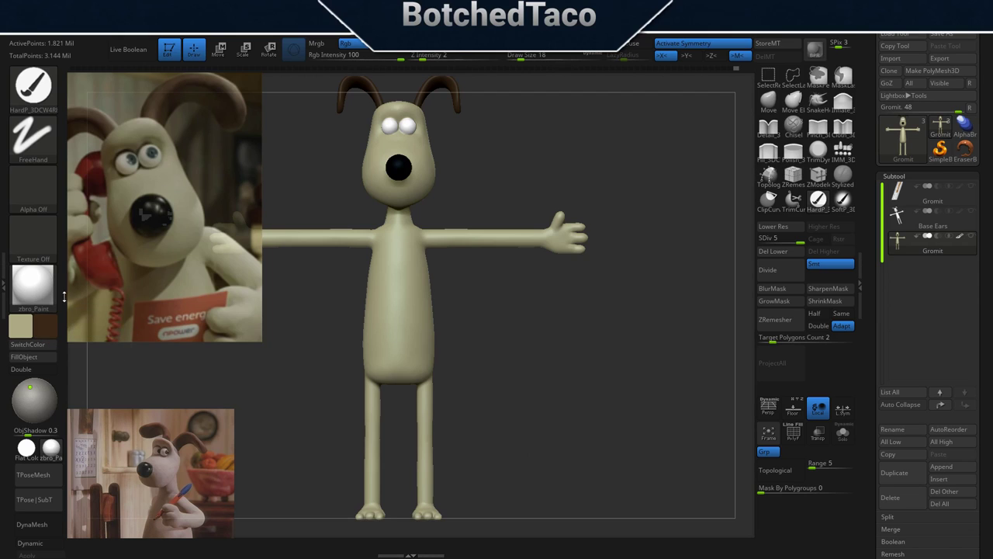
Pick dark green from the reference image and set the brush size to 46.
key(ctrl)
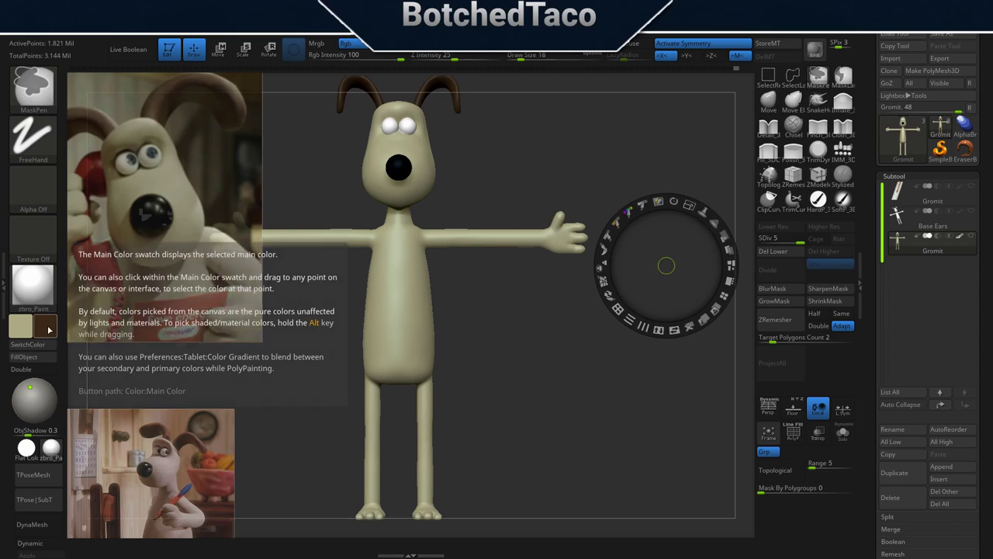
drag(48, 332, 150, 157)
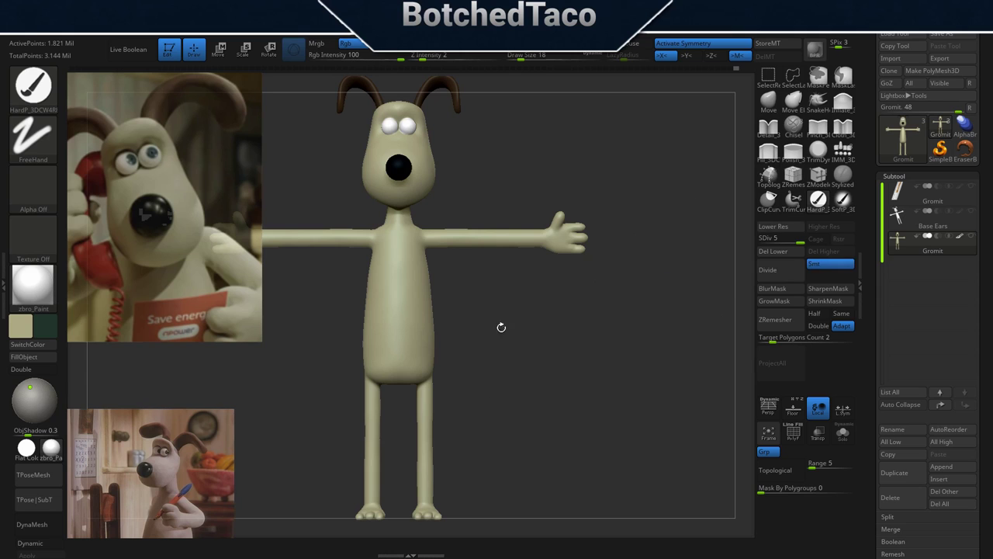
mouse_move(549, 165)
mouse_down()
mouse_move(605, 324)
mouse_move(648, 240)
mouse_move(646, 320)
mouse_up()
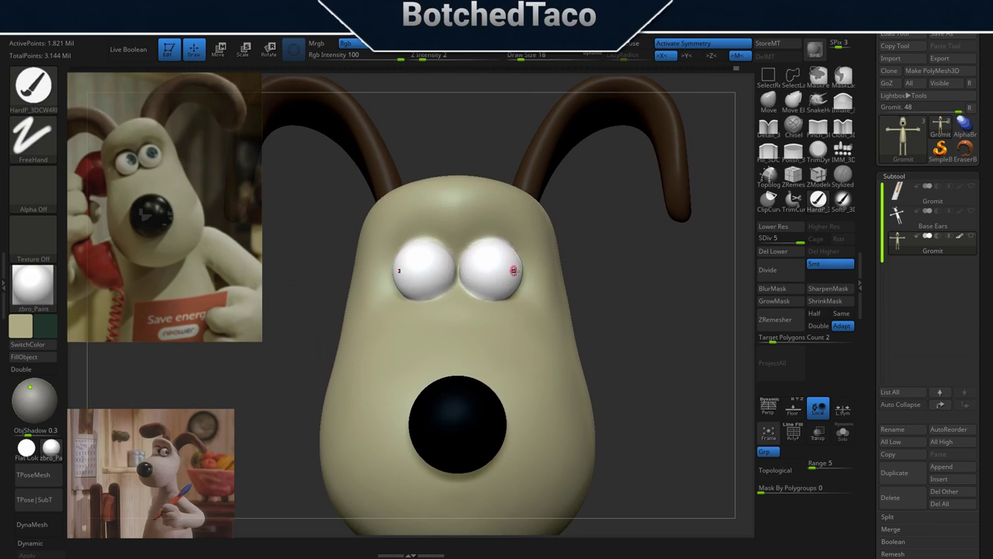
key(s)
drag(590, 270, 613, 268)
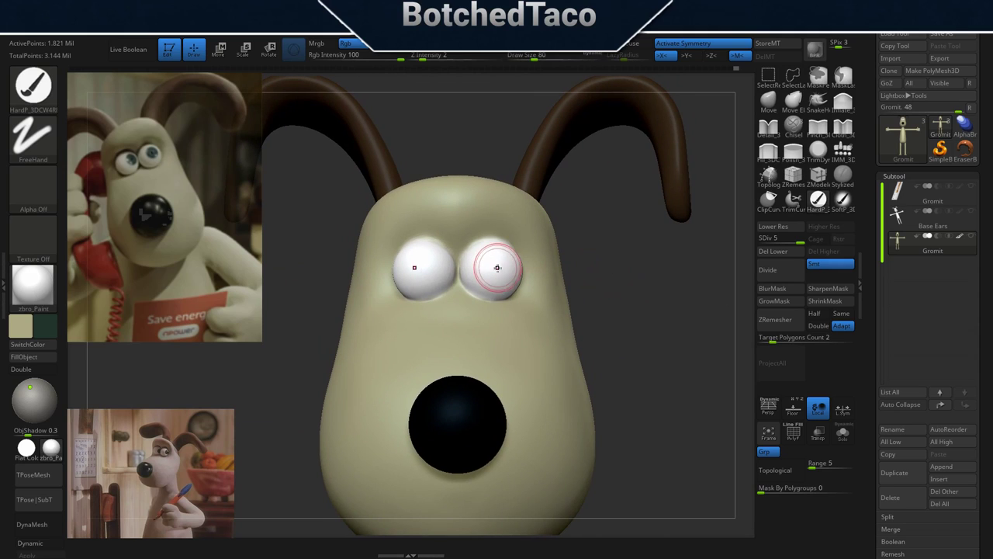
key(s)
drag(504, 270, 497, 270)
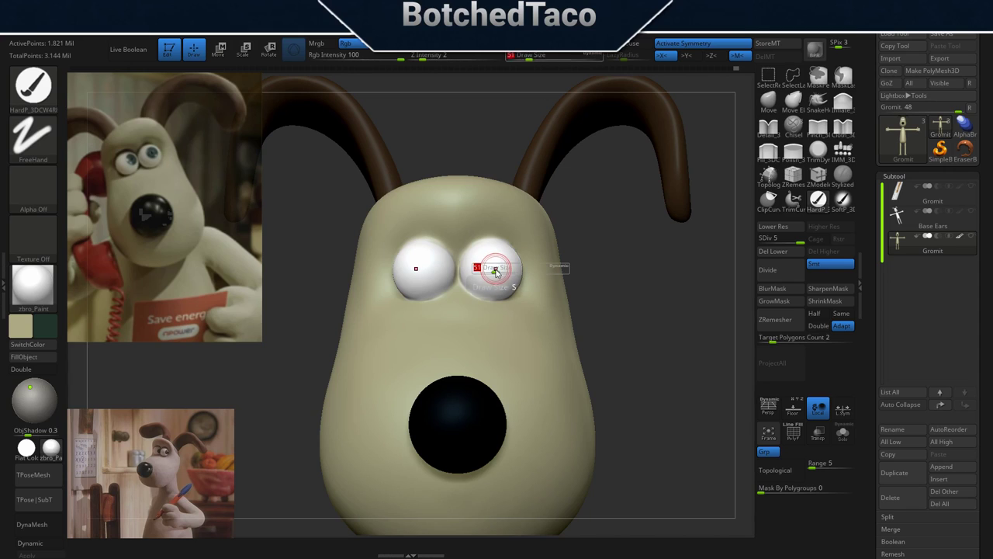
key(s)
drag(495, 270, 495, 269)
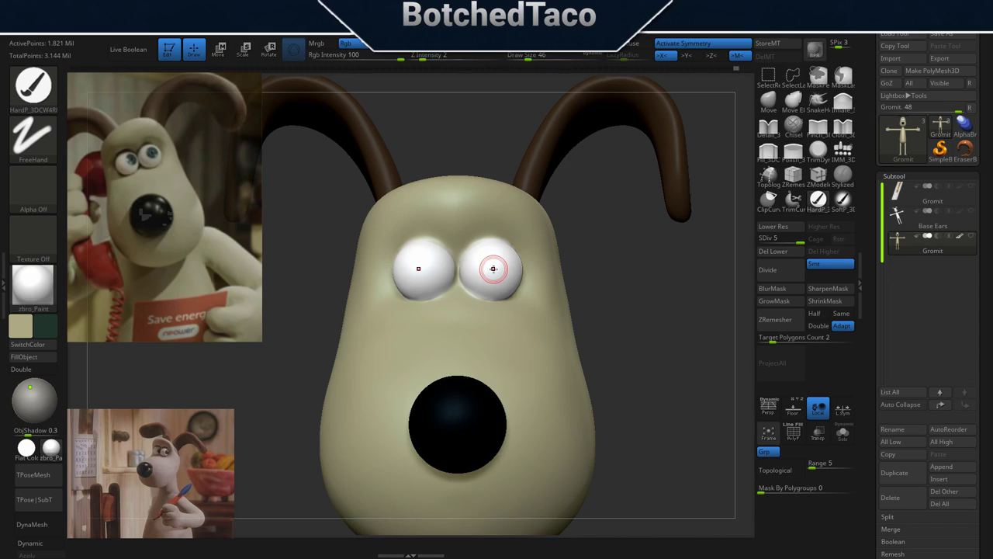
Paint dark green pupils onto both eyes, redoing them after an undo.
click(494, 269)
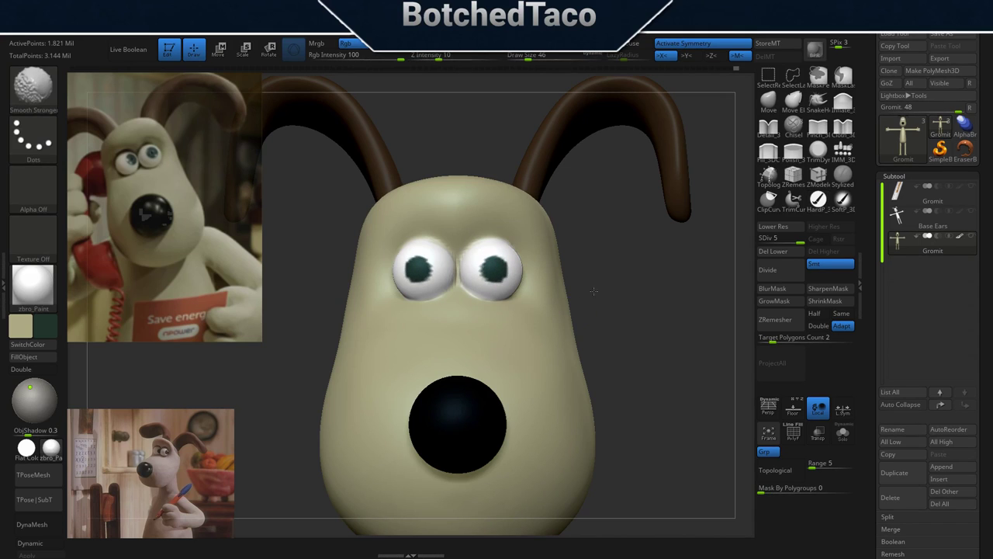
key(ctrl+z)
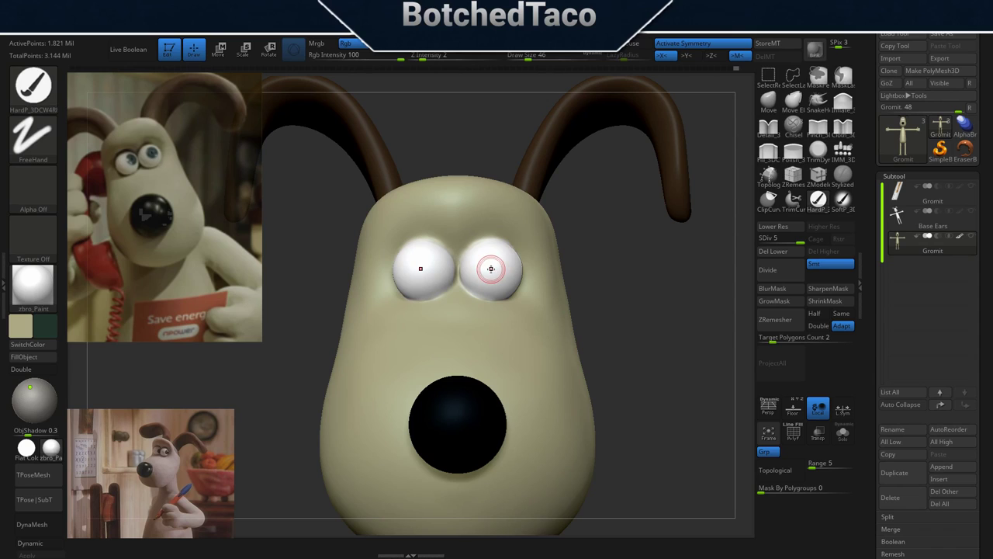
click(492, 269)
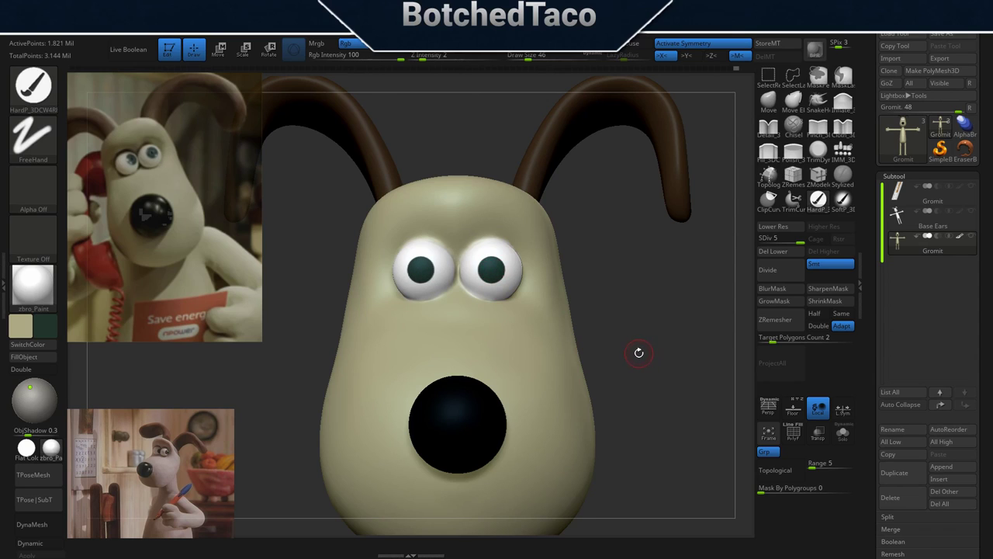
Undo the pupils, set the brush size to 54 and choose a near-black paint colour.
key(f)
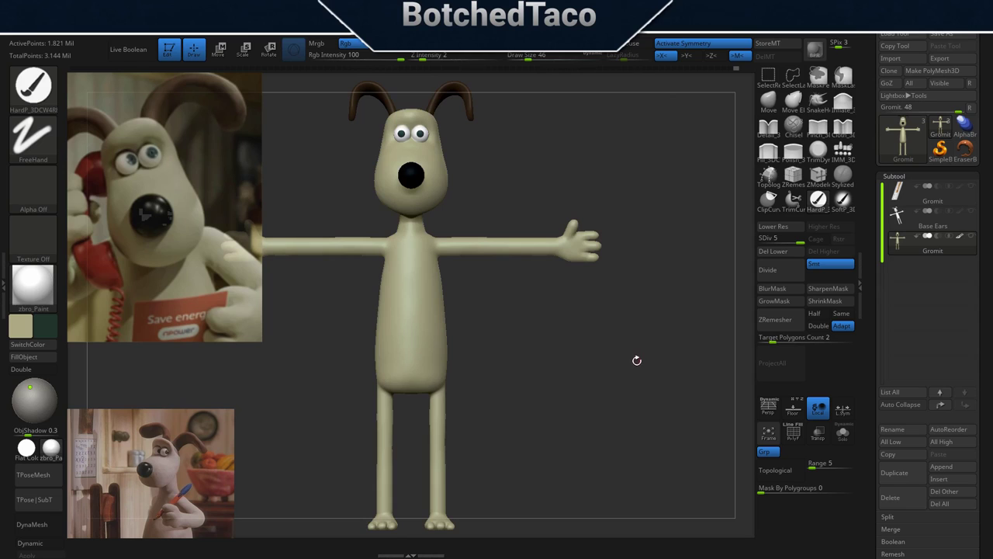
key(ctrl+z)
alt+drag(483, 169, 519, 283)
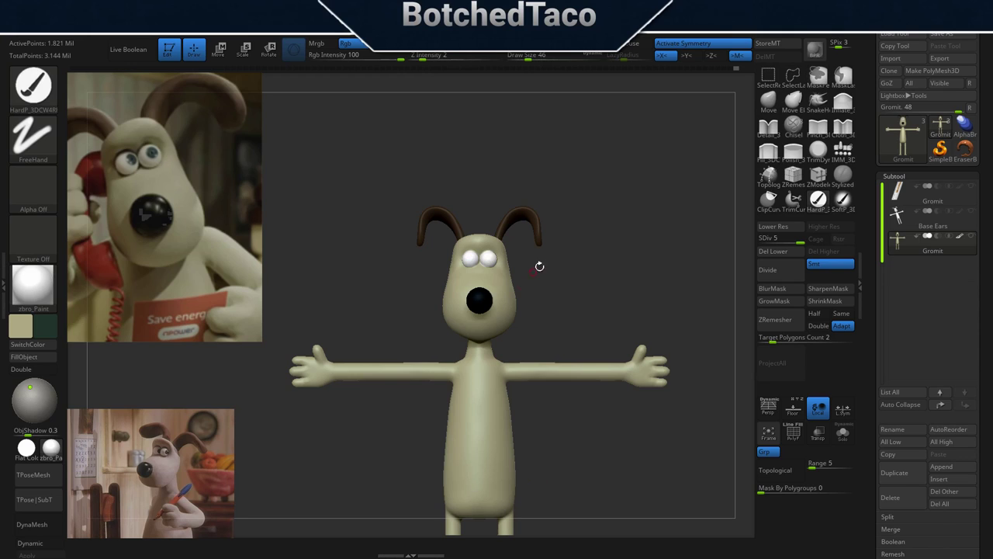
key(s)
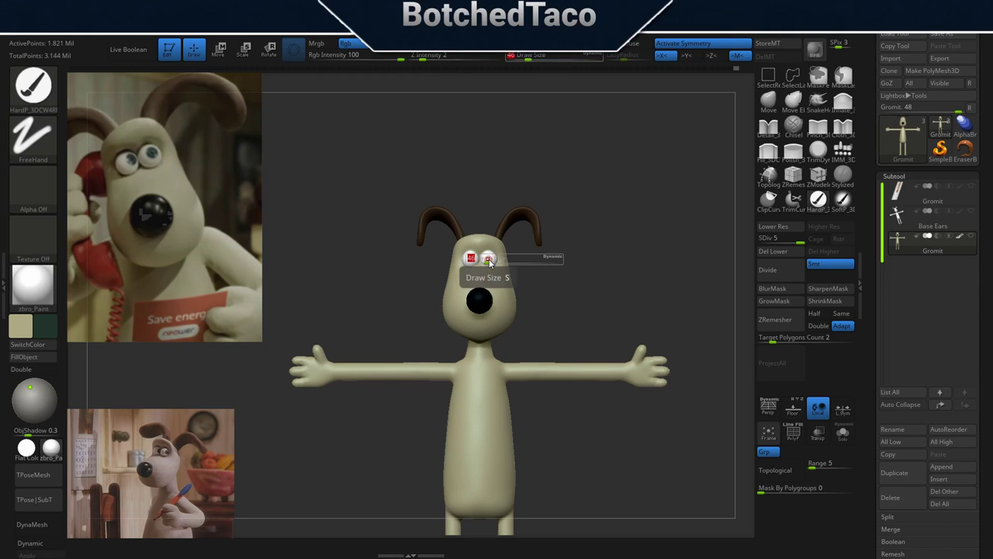
drag(488, 260, 490, 260)
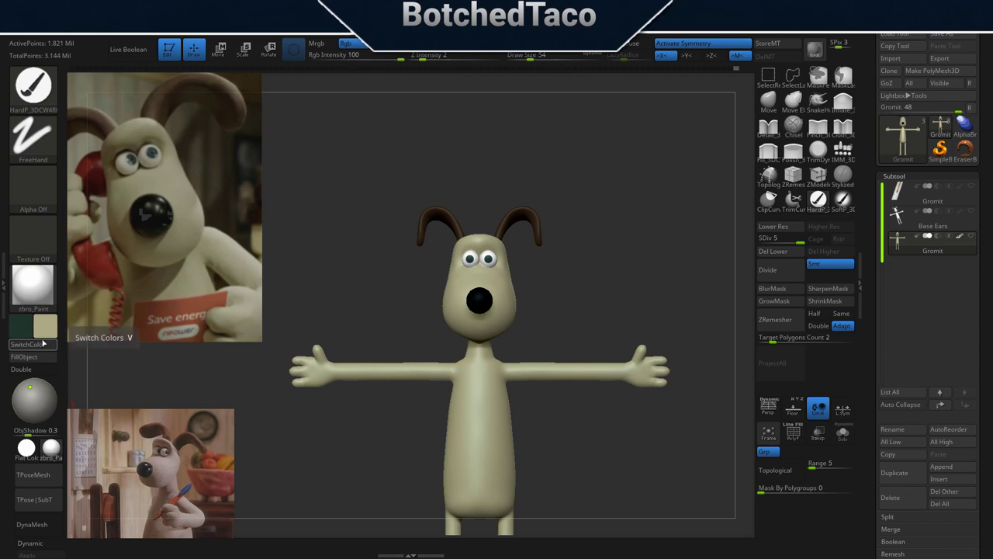
click(21, 327)
drag(44, 291, 26, 412)
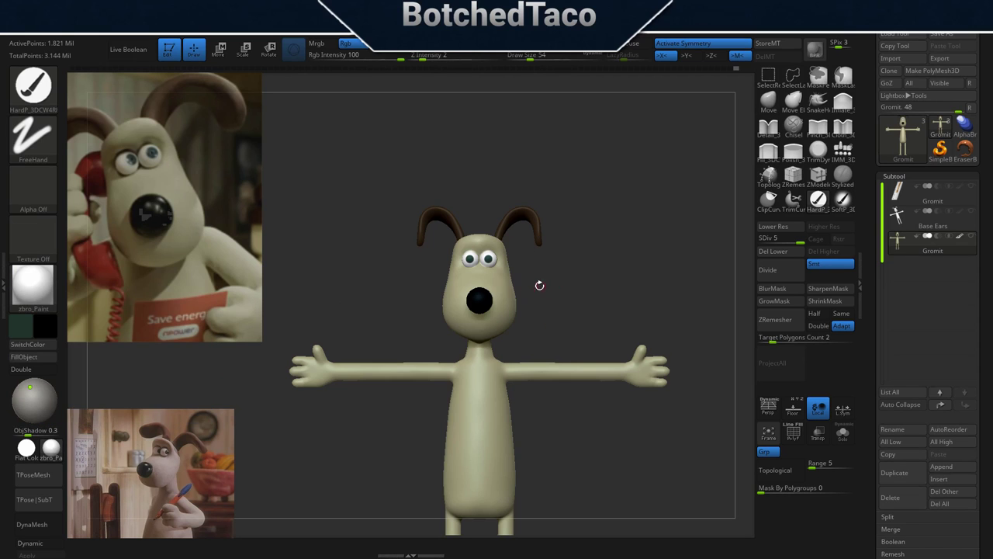
Dab near-black centres into both pupils with a size-14 brush.
ctrl+right_drag(527, 300, 736, 415)
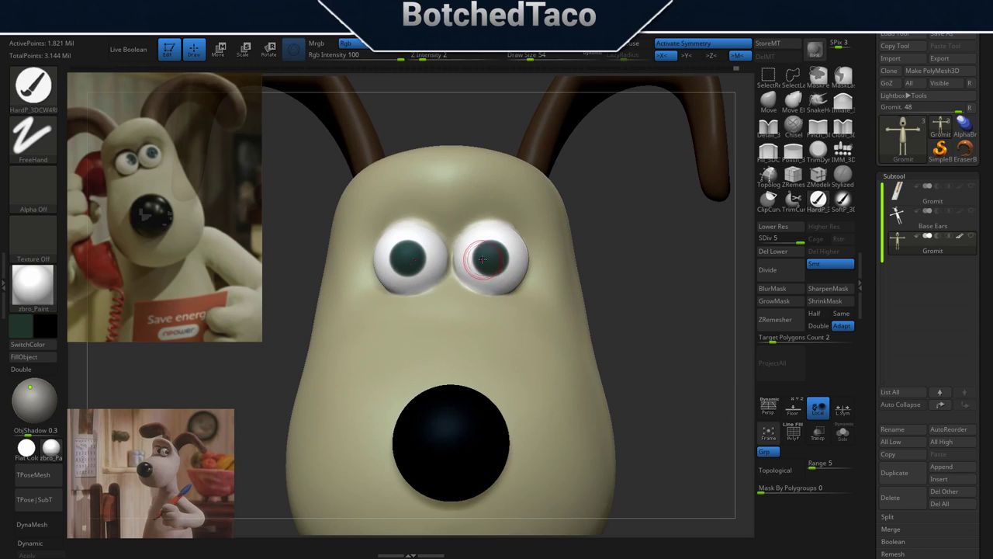
key(s)
drag(487, 260, 479, 262)
key(s)
drag(488, 260, 487, 261)
key(ctrl)
click(491, 259)
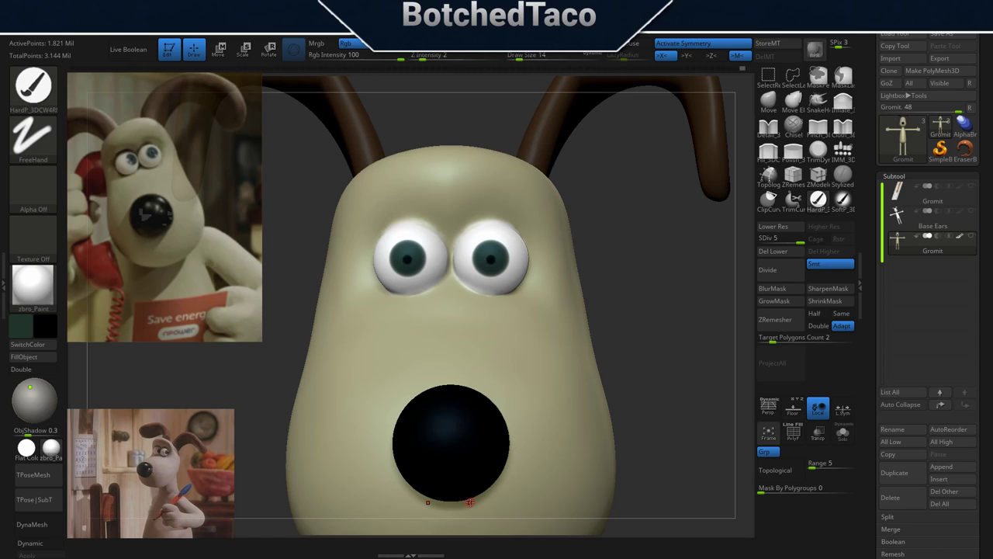
click(490, 258)
key(f)
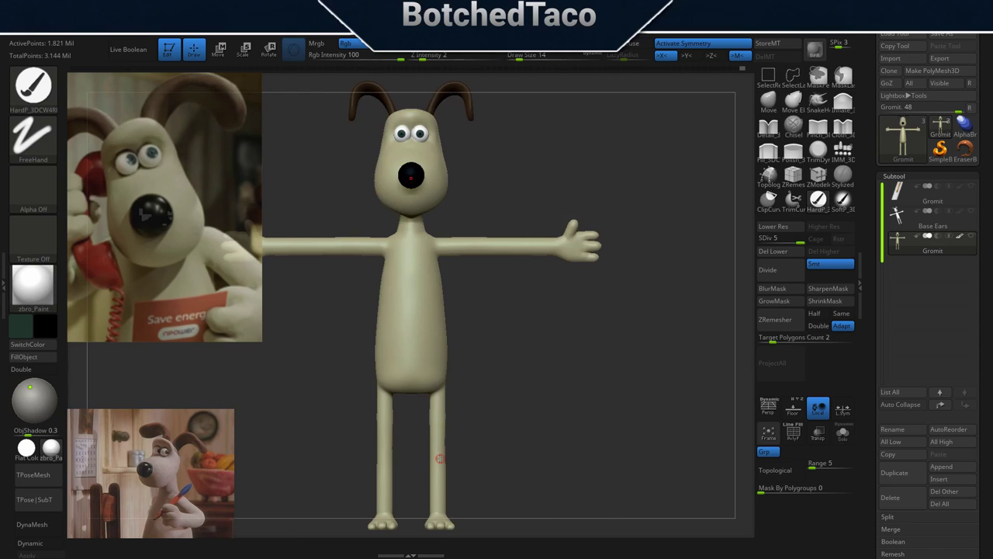
key(f)
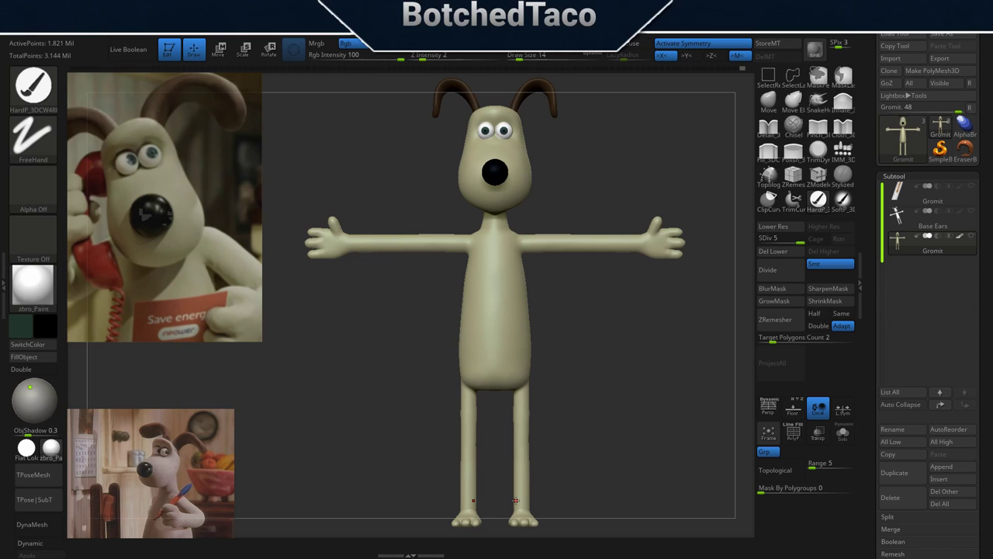
mouse_move(592, 339)
mouse_down()
mouse_move(588, 317)
mouse_move(532, 339)
mouse_move(587, 300)
mouse_move(598, 344)
mouse_move(650, 348)
mouse_move(622, 362)
mouse_move(623, 373)
mouse_move(657, 332)
mouse_move(609, 351)
mouse_move(621, 341)
mouse_move(605, 368)
mouse_move(617, 351)
mouse_move(598, 362)
mouse_move(614, 349)
mouse_move(592, 354)
mouse_up()
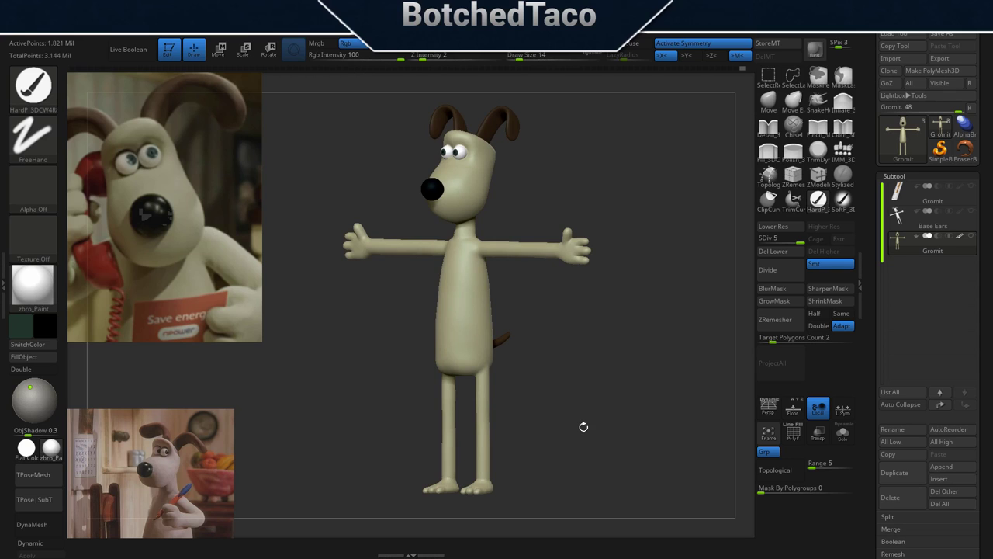
Save a new project version, renaming the file from SubDivide to Gromit-01-Polypaint-10.ZPR.
key(ctrl+s)
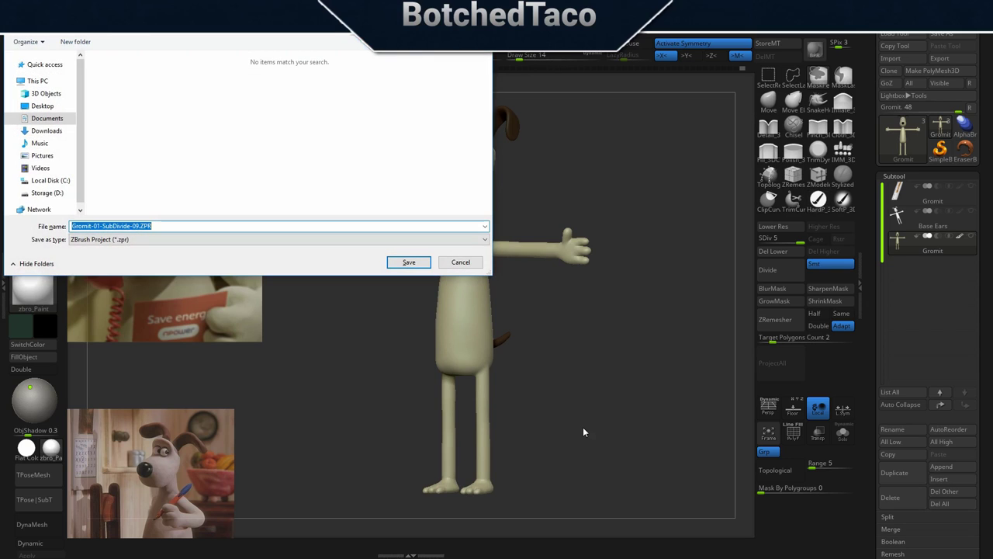
key(End)
key(Left)
key(Left)
key(Left)
key(BackSpace)
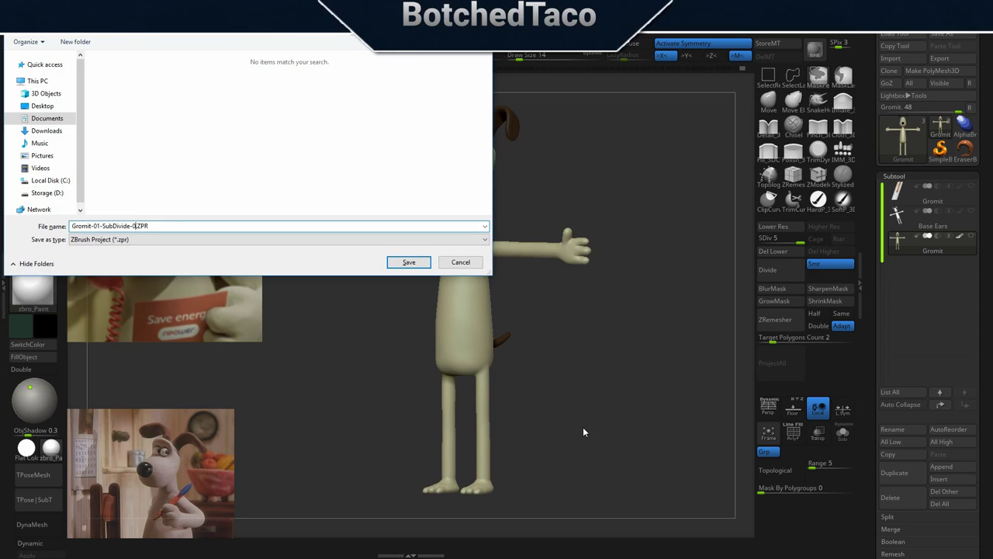
key(BackSpace)
text(10)
key(BackSpace)
key(BackSpace)
key(BackSpace)
key(BackSpace)
key(BackSpace)
key(BackSpace)
key(BackSpace)
key(BackSpace)
key(BackSpace)
key(BackSpace)
text(Polypa)
text(int)
key(Return)
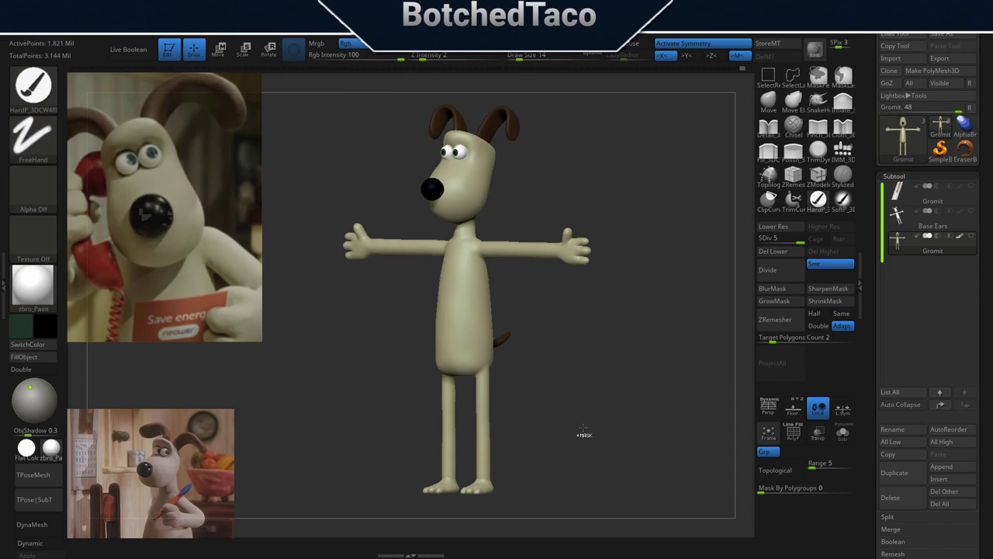